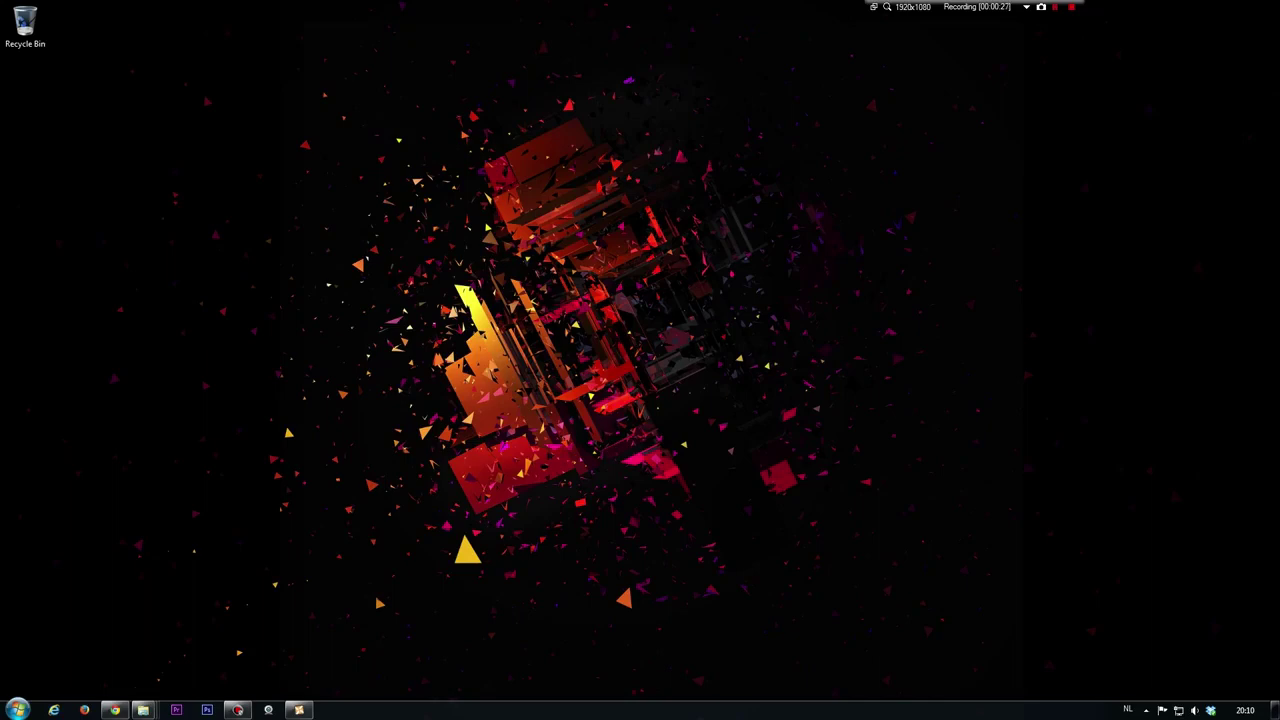
Switch to Chrome, open the Nexus Mods site in a new tab and look over its list of supported games
{"action": "left_click", "coordinate": [115, 710]}
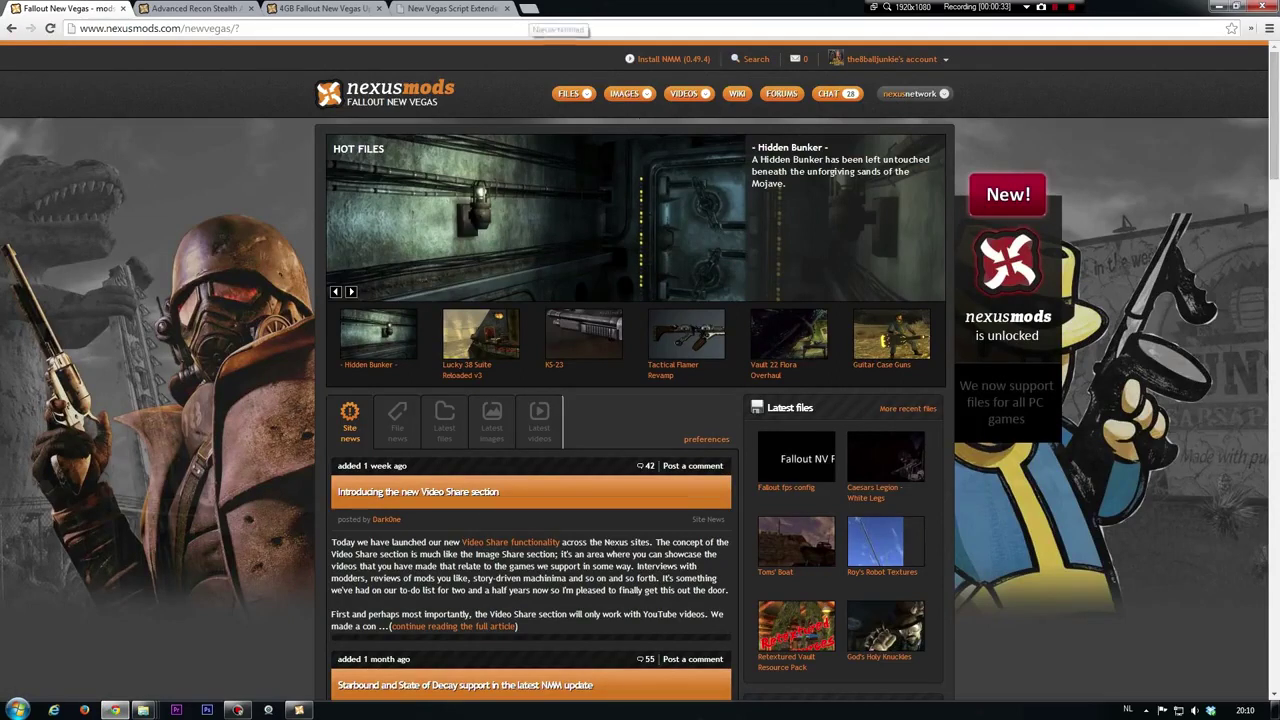
{"action": "key", "text": "ctrl+t"}
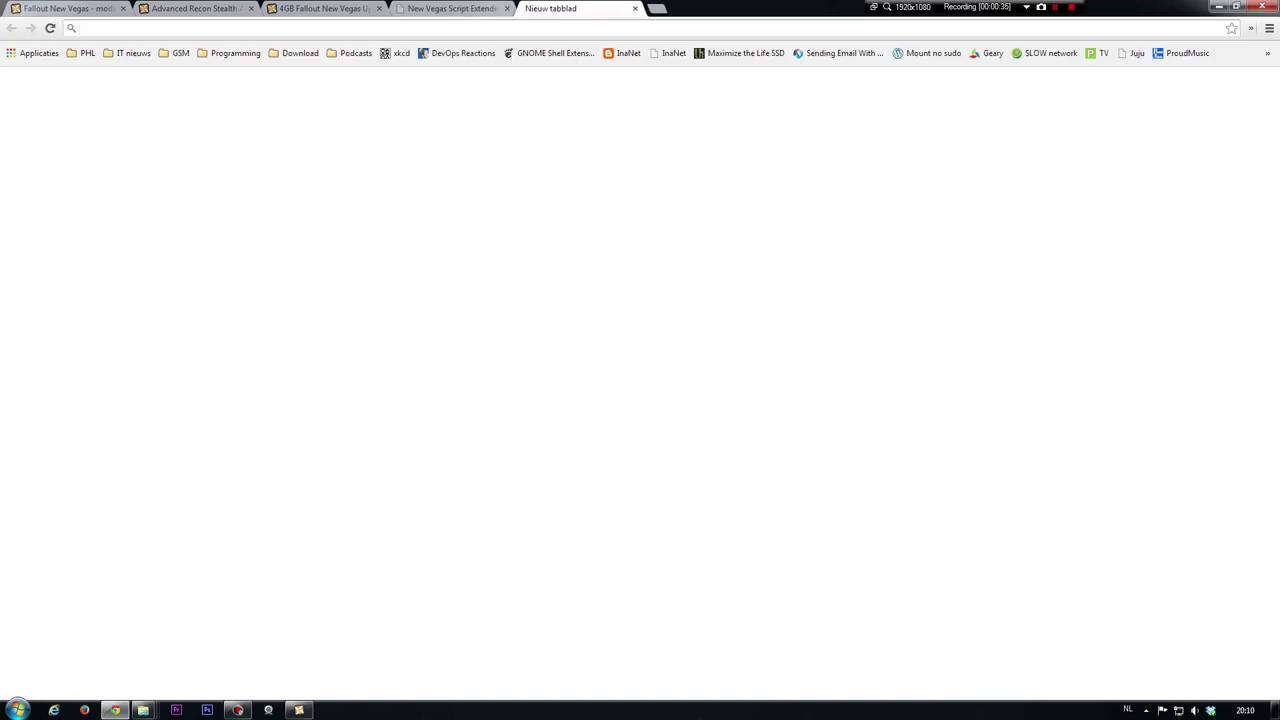
{"action": "type", "text": "nexus"}
{"action": "key", "text": "Return"}
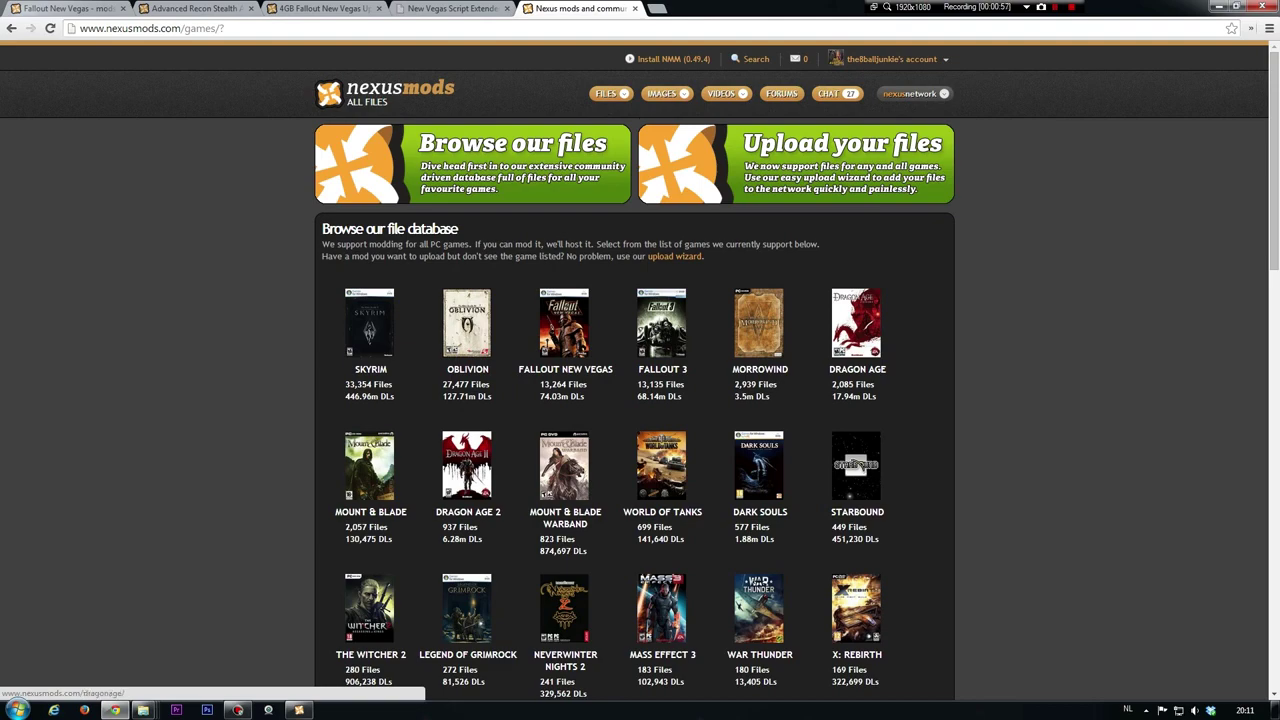
{"action": "scroll", "coordinate": [640, 400], "scroll_direction": "down", "scroll_amount": 3}
{"action": "scroll", "coordinate": [640, 400], "scroll_direction": "up", "scroll_amount": 2}
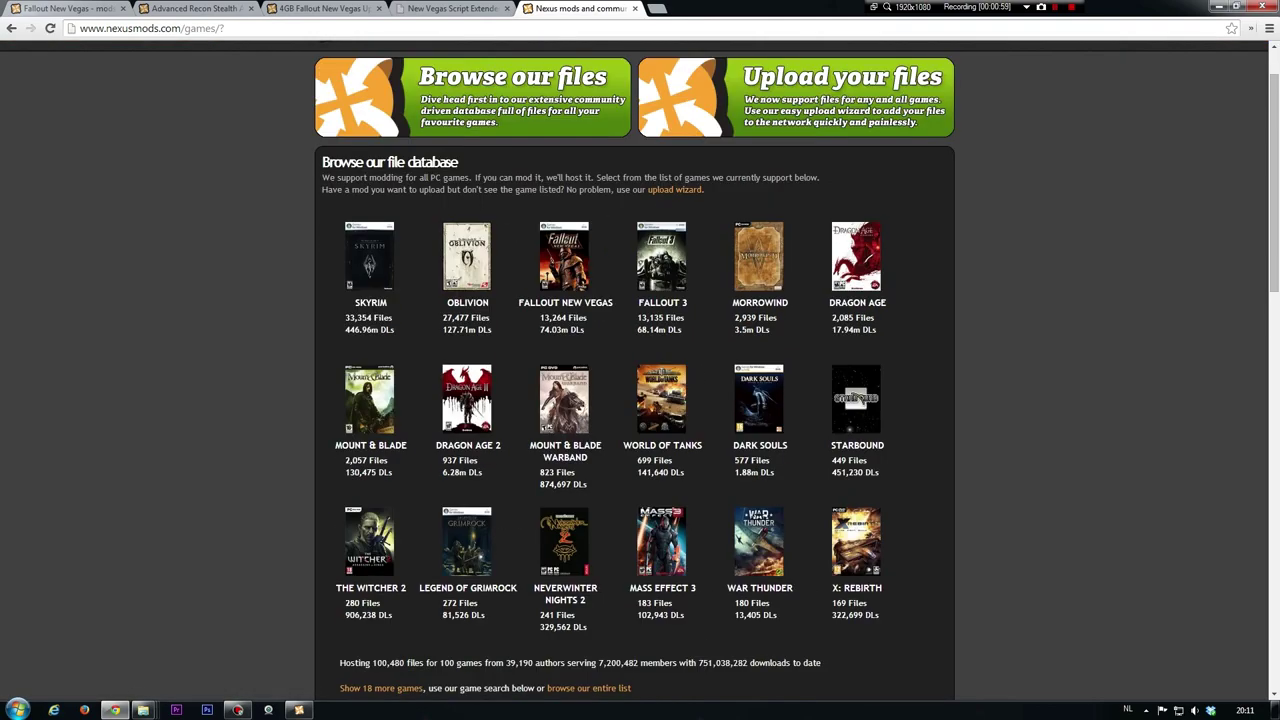
{"action": "scroll", "coordinate": [640, 400], "scroll_direction": "up", "scroll_amount": 1}
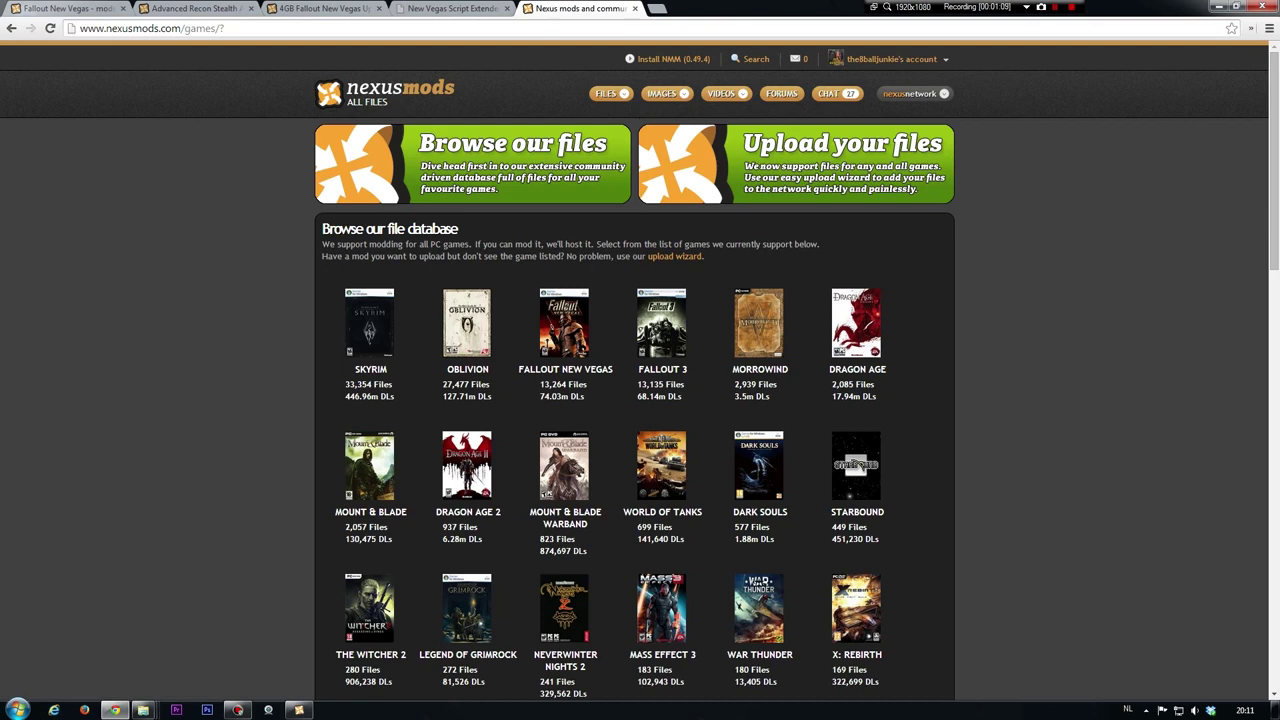
View the Nexus Mod Manager page in its own tab and close that tab again
{"action": "mouse_move", "coordinate": [915, 92]}
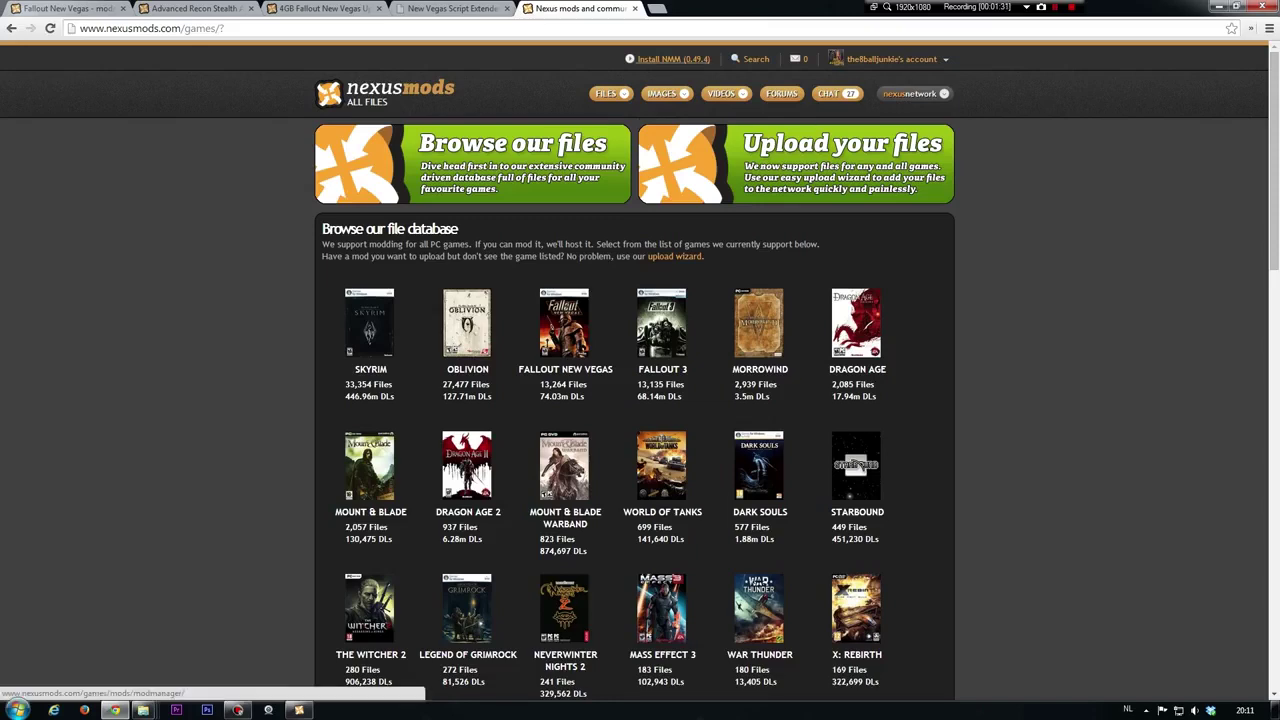
{"action": "left_click", "coordinate": [673, 59]}
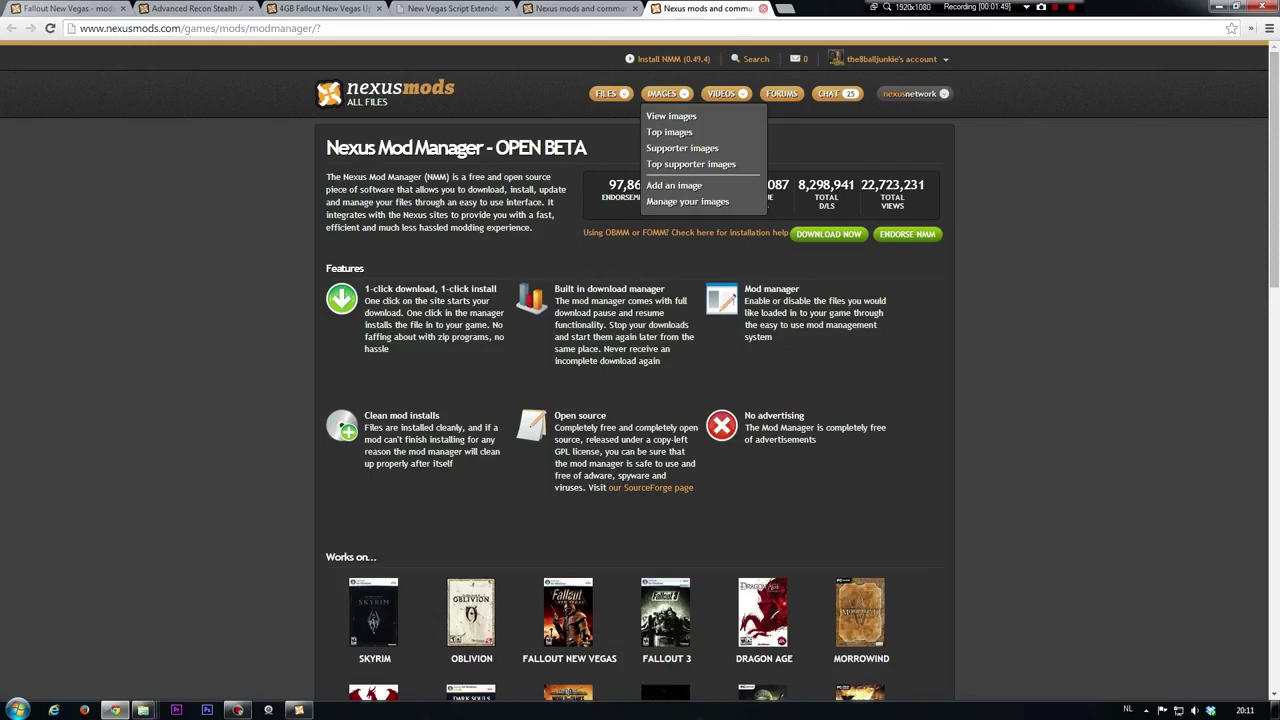
{"action": "left_click", "coordinate": [763, 8]}
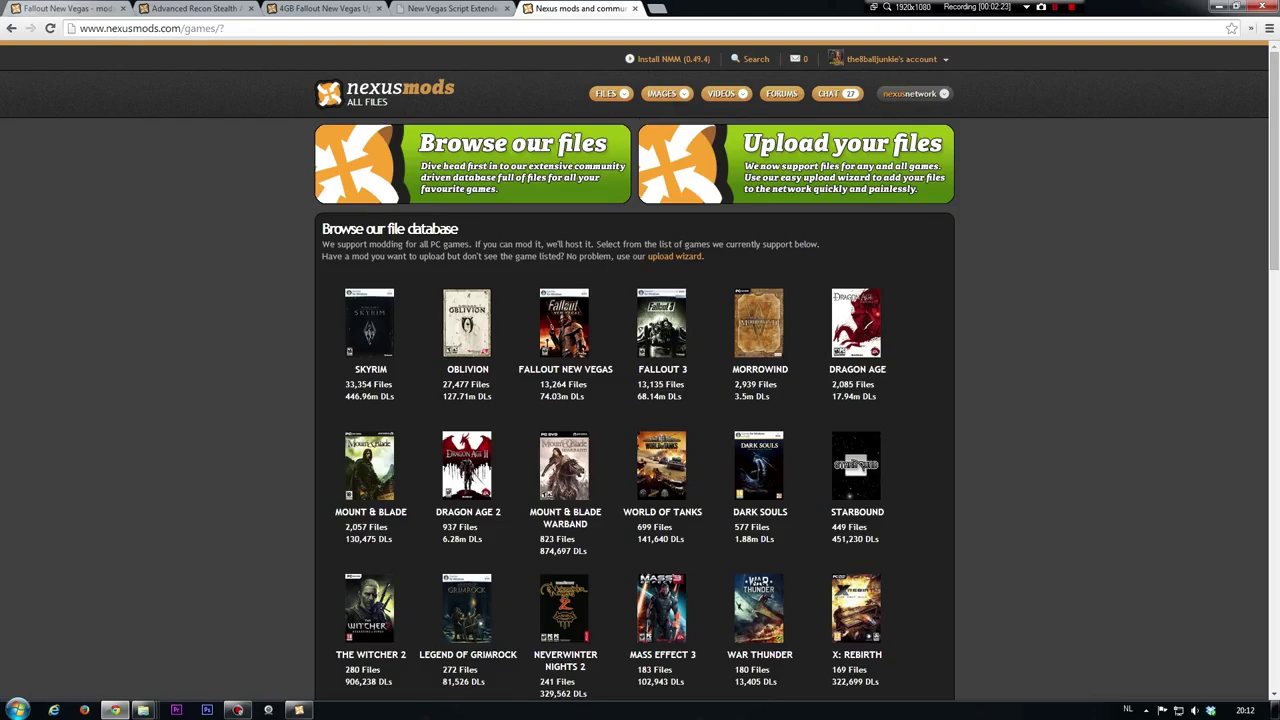
Search Nexus Mods for "4gb" across all games and locate the updated 4GB Fallout New Vegas mod
{"action": "key", "text": "ctrl+Tab"}
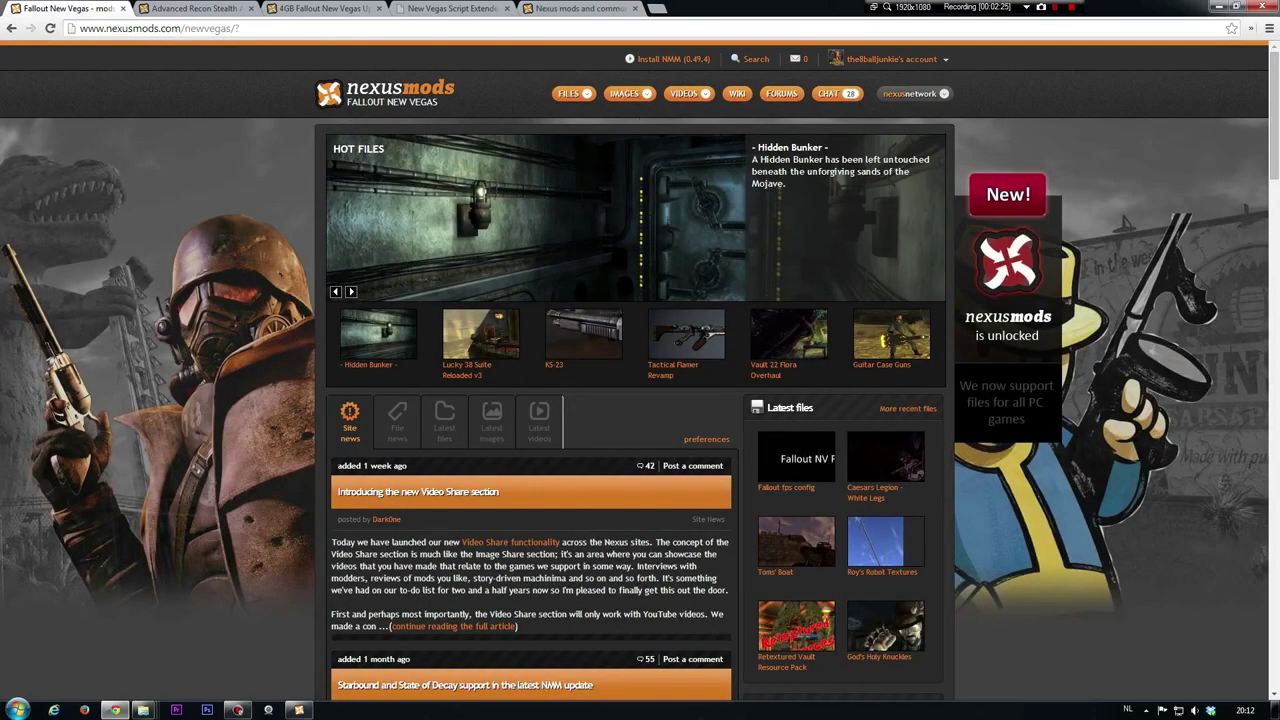
{"action": "key", "text": "ctrl+Tab"}
{"action": "key", "text": "ctrl+Tab"}
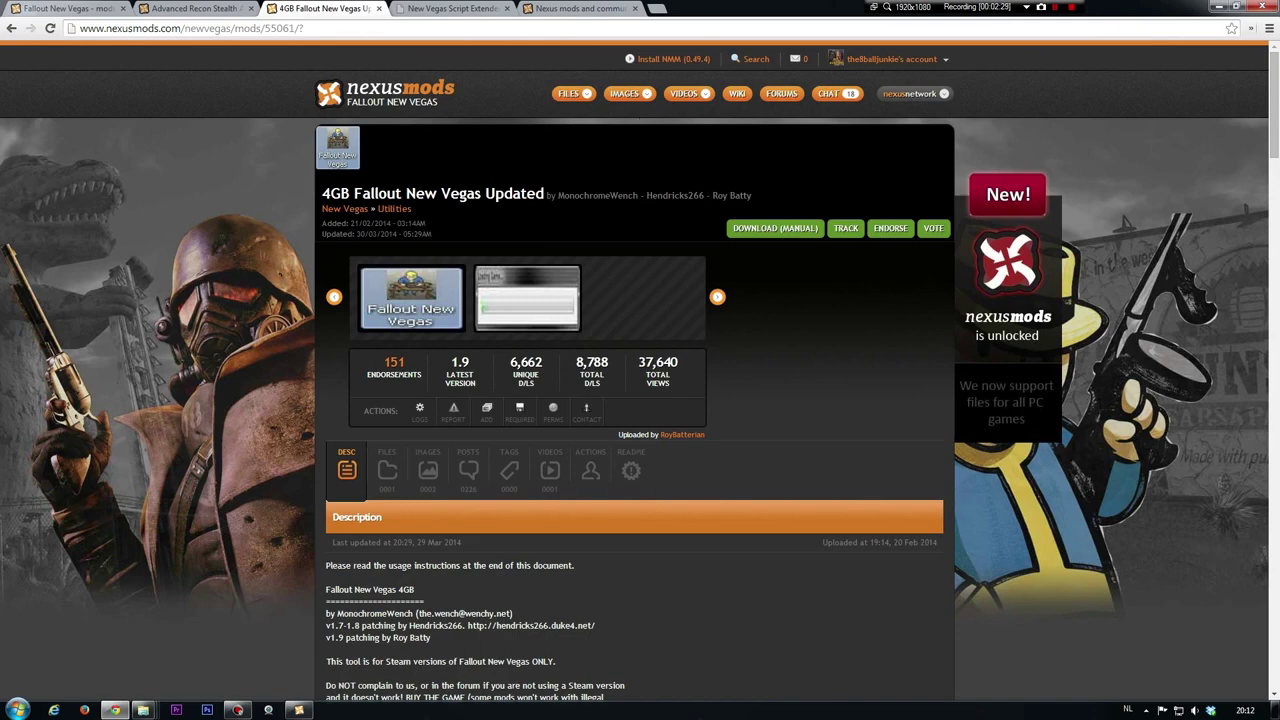
{"action": "left_click", "coordinate": [580, 8]}
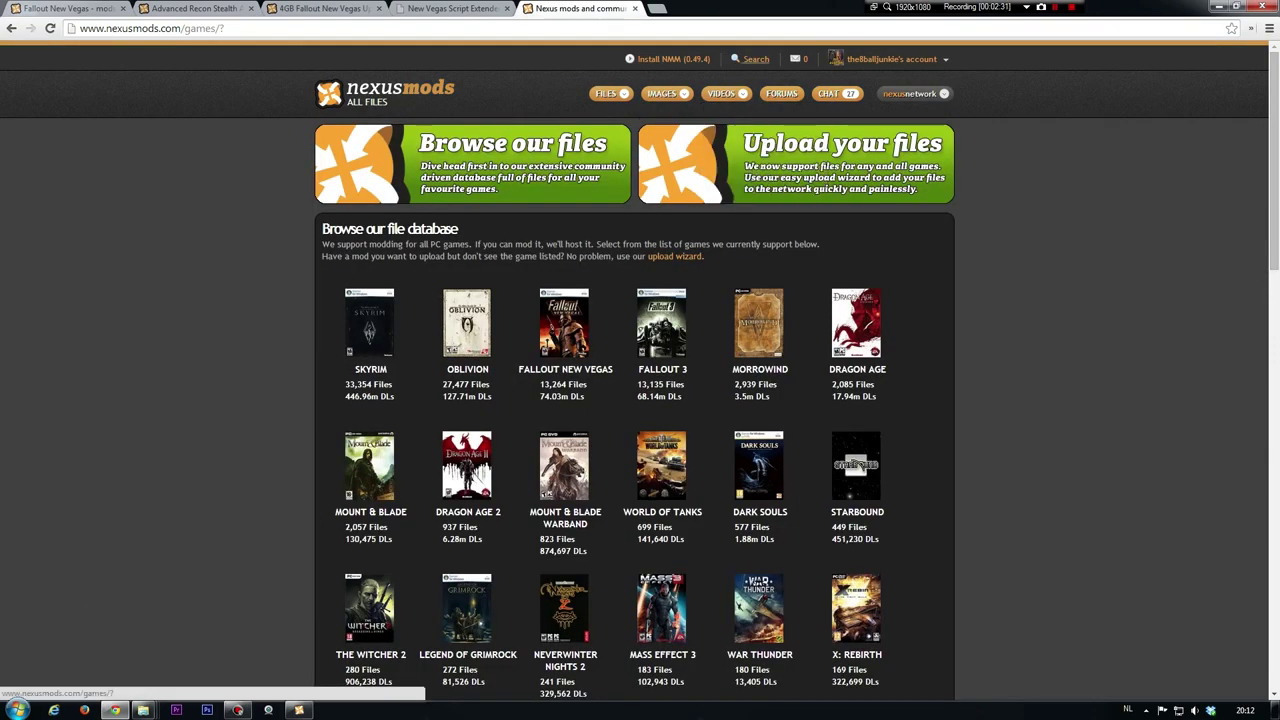
{"action": "left_click", "coordinate": [755, 59]}
{"action": "type", "text": "4gb"}
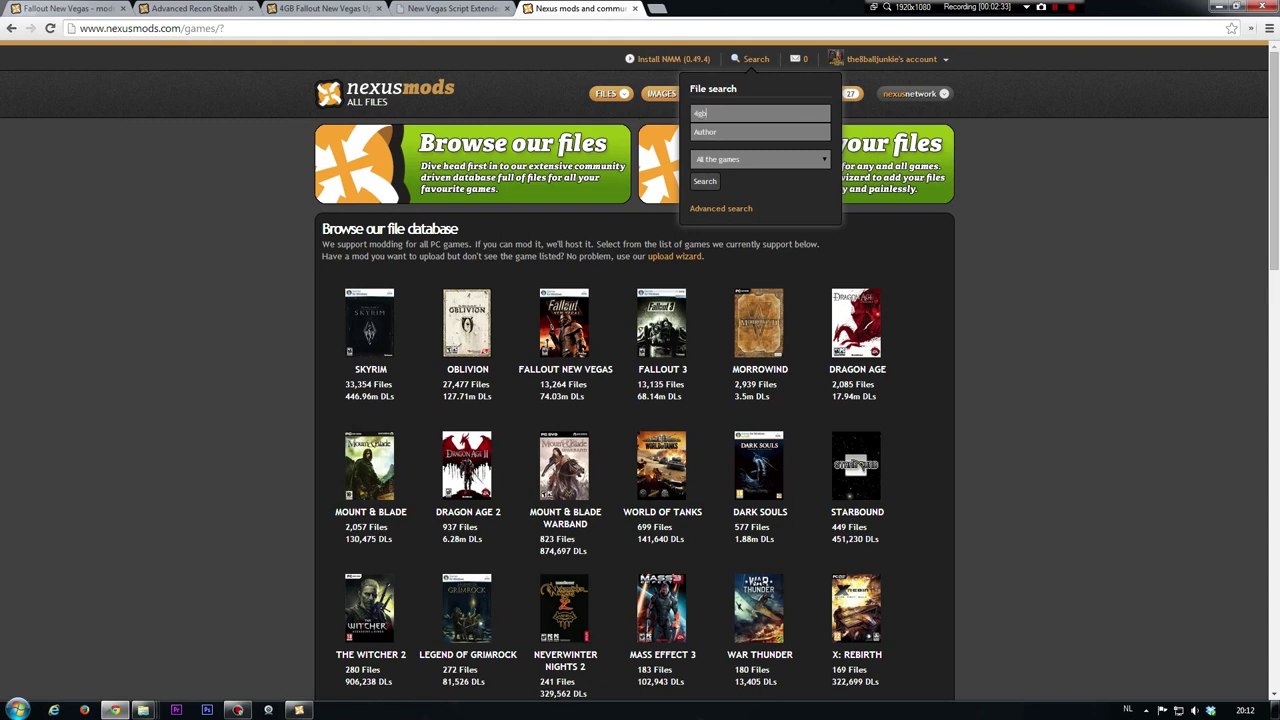
{"action": "key", "text": "Return"}
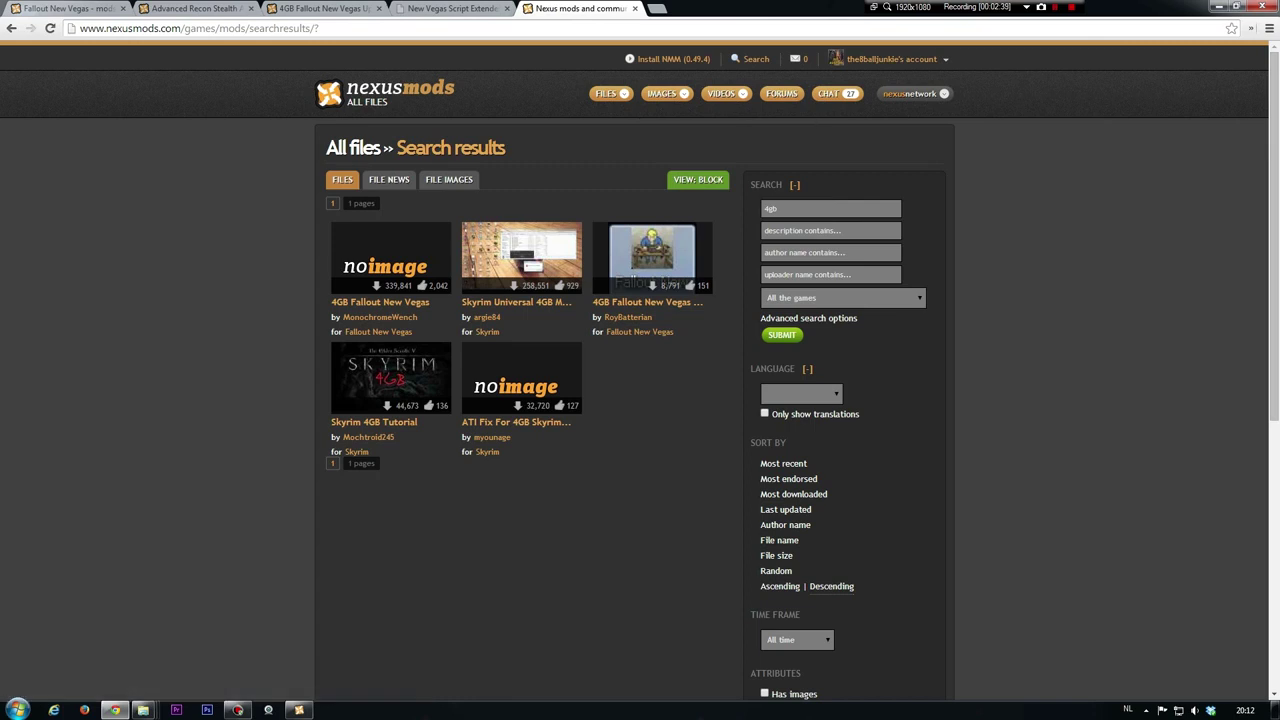
{"action": "mouse_move", "coordinate": [652, 258]}
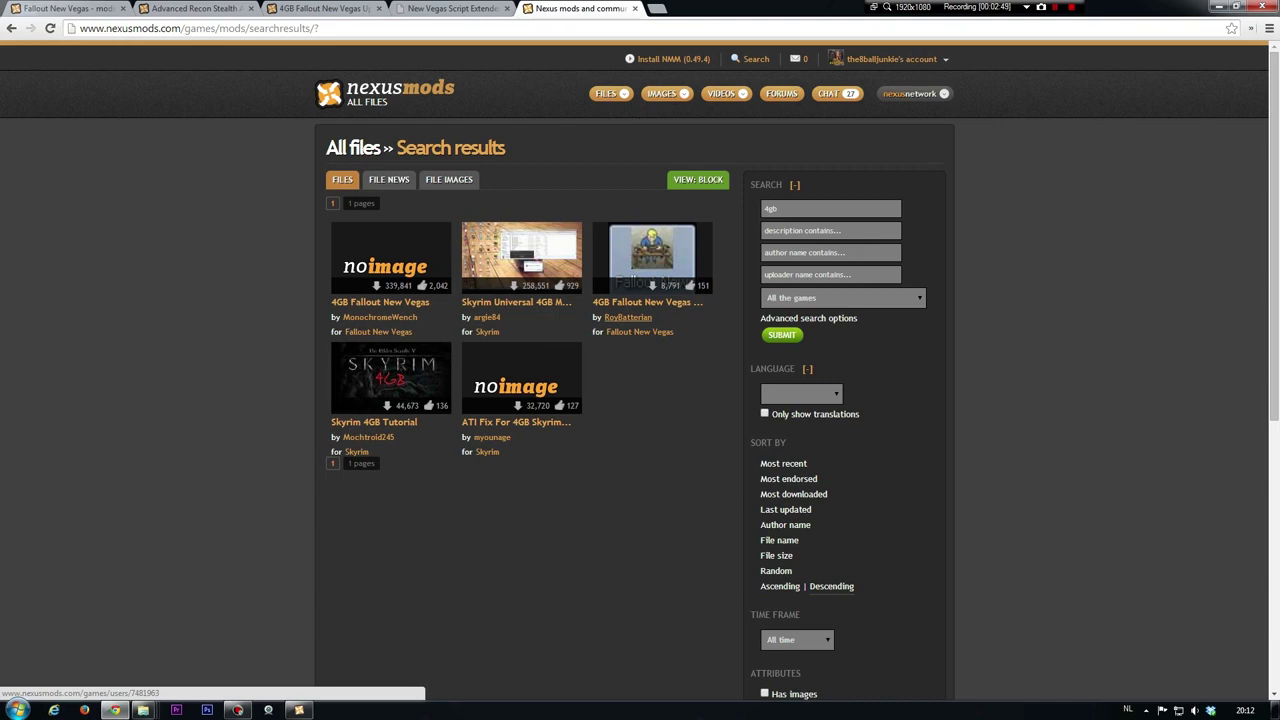
{"action": "mouse_move", "coordinate": [645, 302]}
Review the description of the 4GB Fallout New Vegas Updated mod and display its downloadable files
{"action": "left_click", "coordinate": [324, 8]}
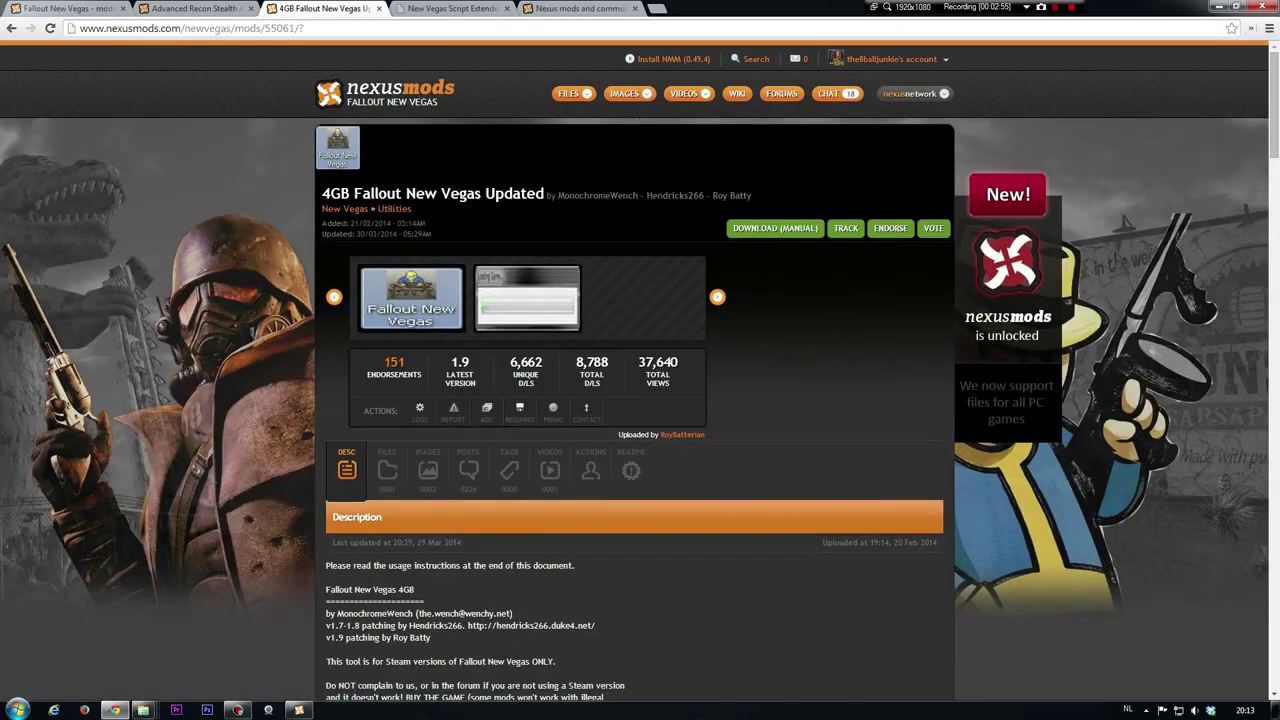
{"action": "scroll", "coordinate": [640, 400], "scroll_direction": "down", "scroll_amount": 10}
{"action": "scroll", "coordinate": [640, 400], "scroll_direction": "up", "scroll_amount": 10}
{"action": "scroll", "coordinate": [640, 400], "scroll_direction": "down", "scroll_amount": 5}
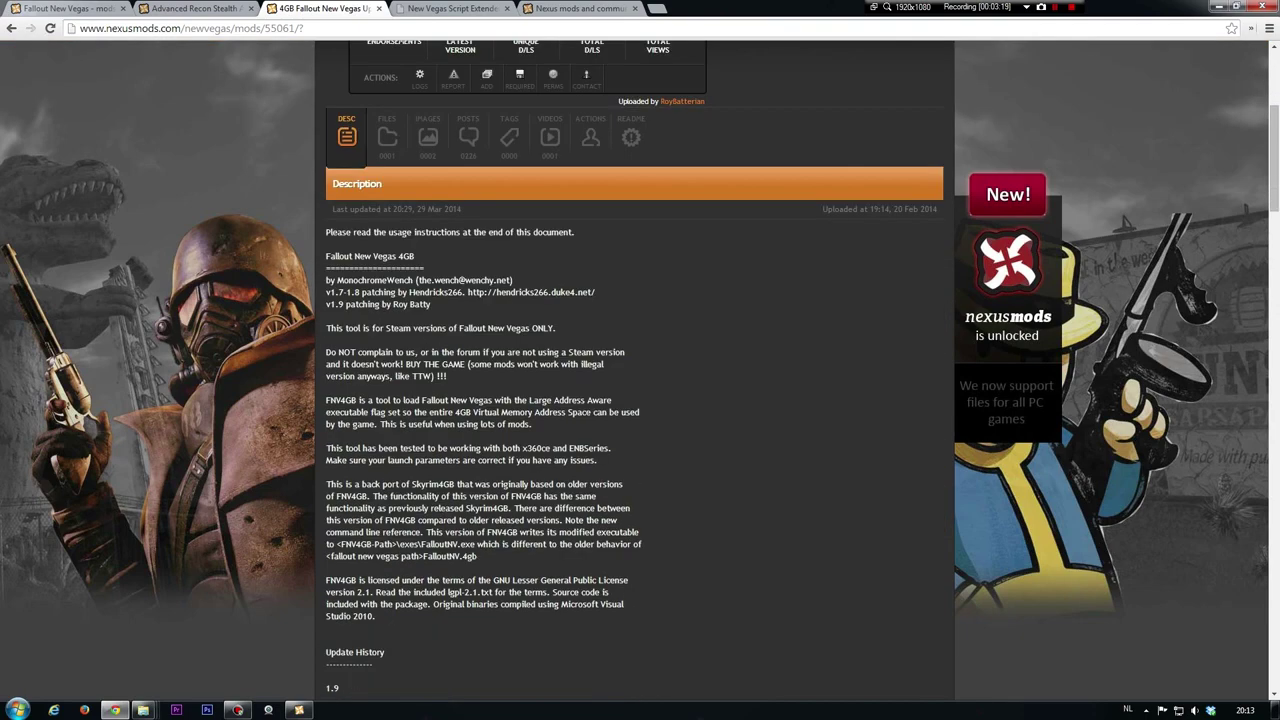
{"action": "scroll", "coordinate": [640, 400], "scroll_direction": "up", "scroll_amount": 5}
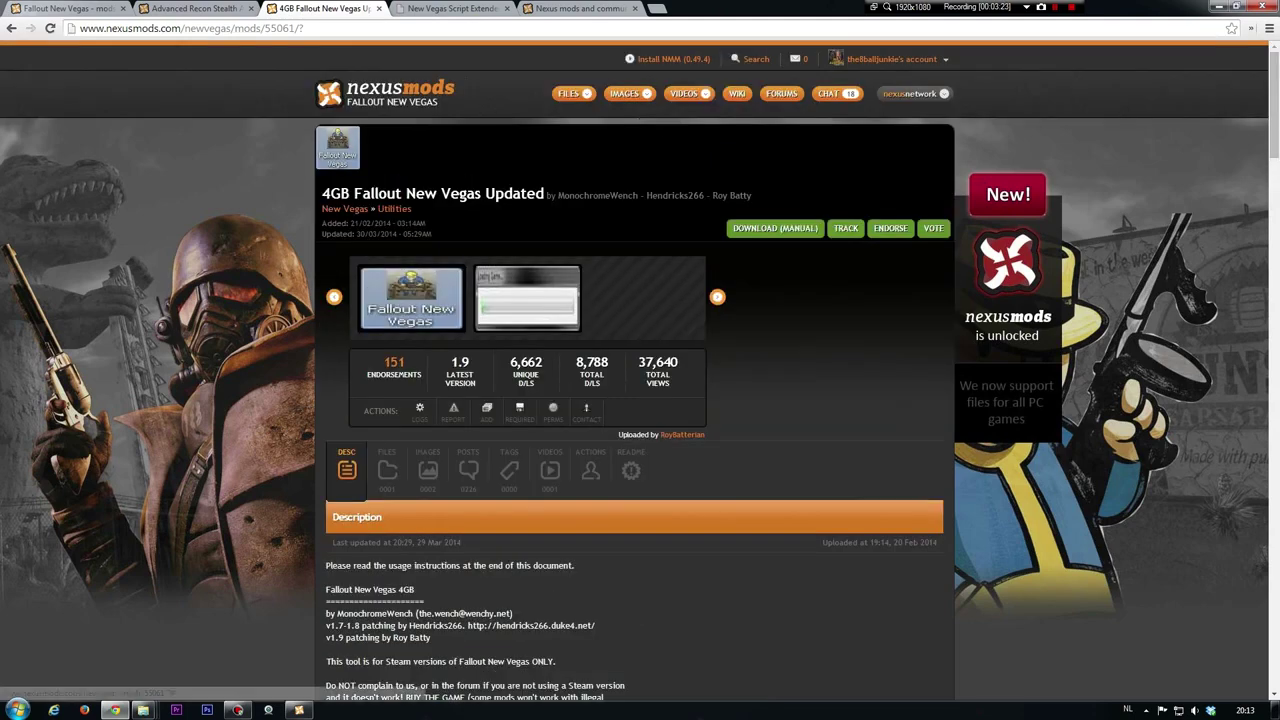
{"action": "left_click", "coordinate": [387, 470]}
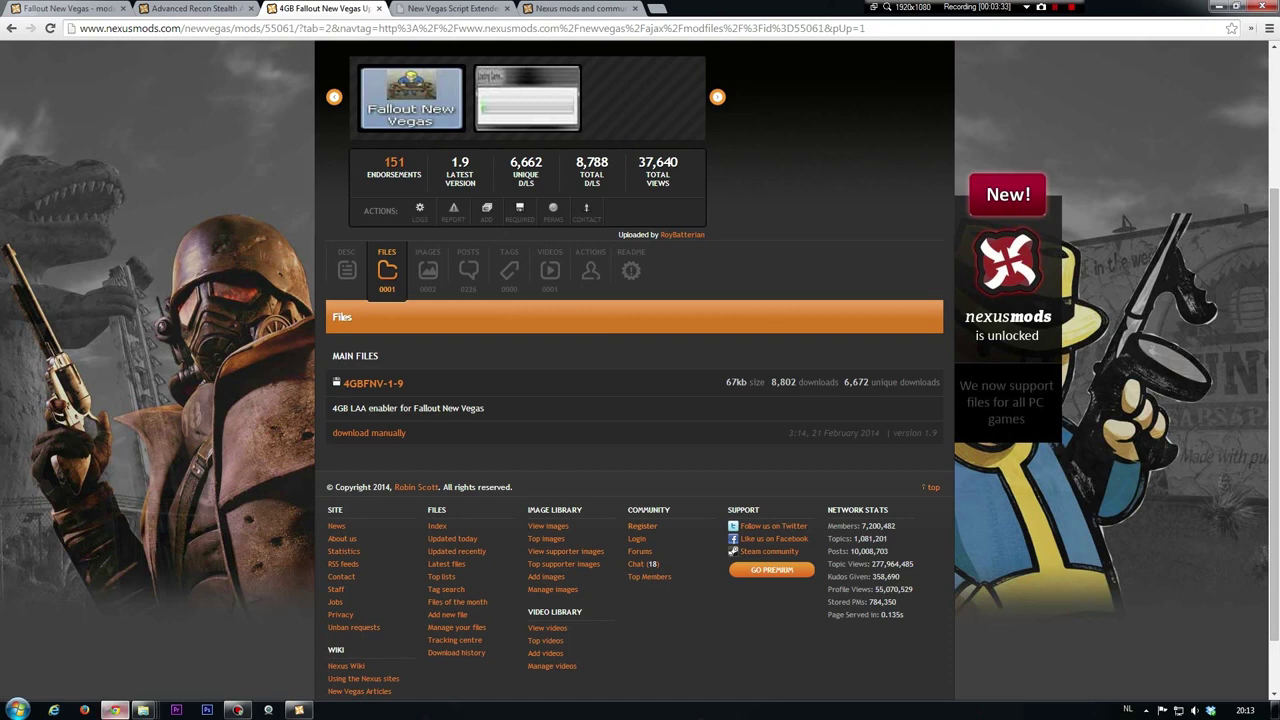
In Windows Explorer, copy everything inside the FNV4GB-1-9 folder of 4GBFNV-1-9-55061-1-9 in the Fallout New Vegas mods folder
{"action": "mouse_move", "coordinate": [145, 711]}
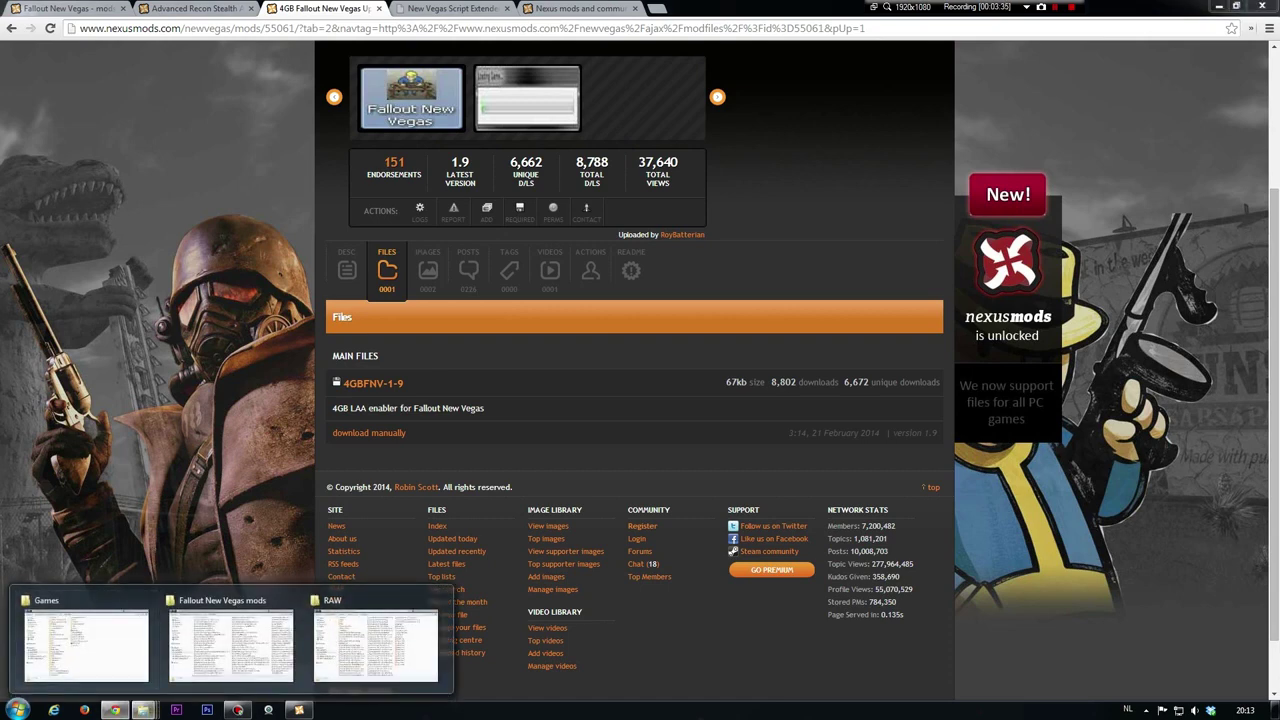
{"action": "left_click_drag", "start_coordinate": [0, 230], "coordinate": [680, 122]}
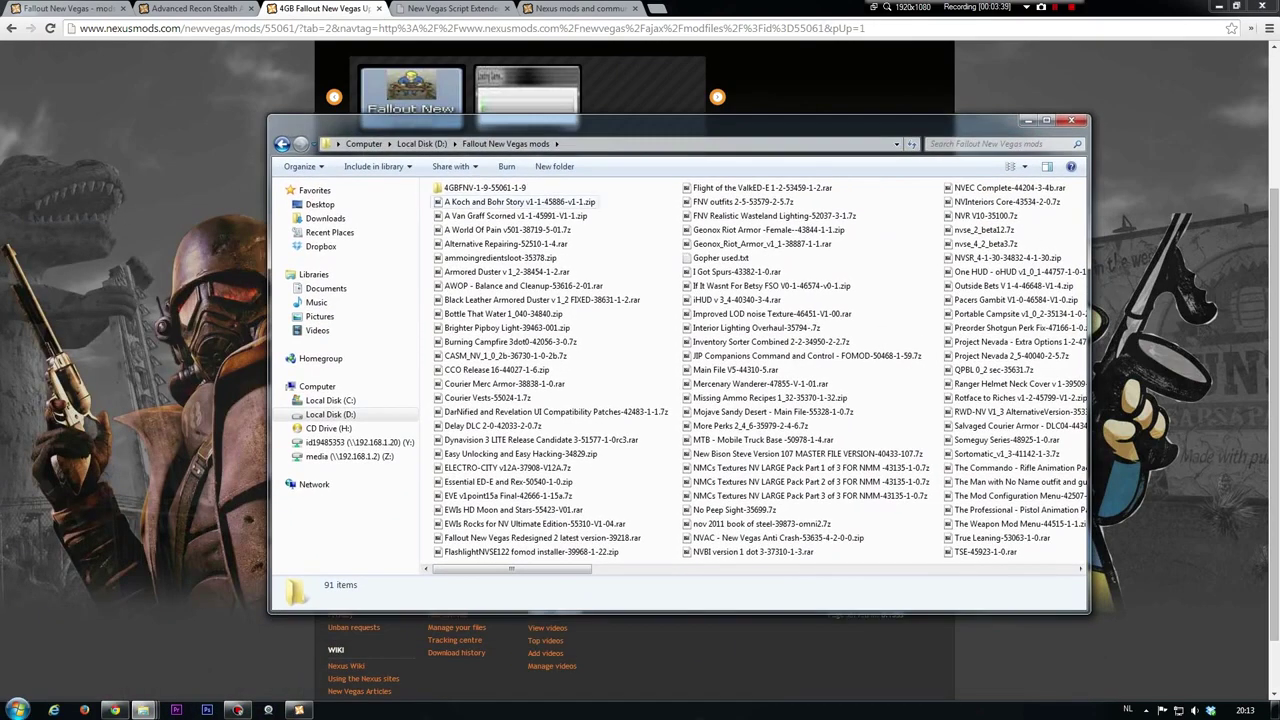
{"action": "double_click", "coordinate": [478, 188]}
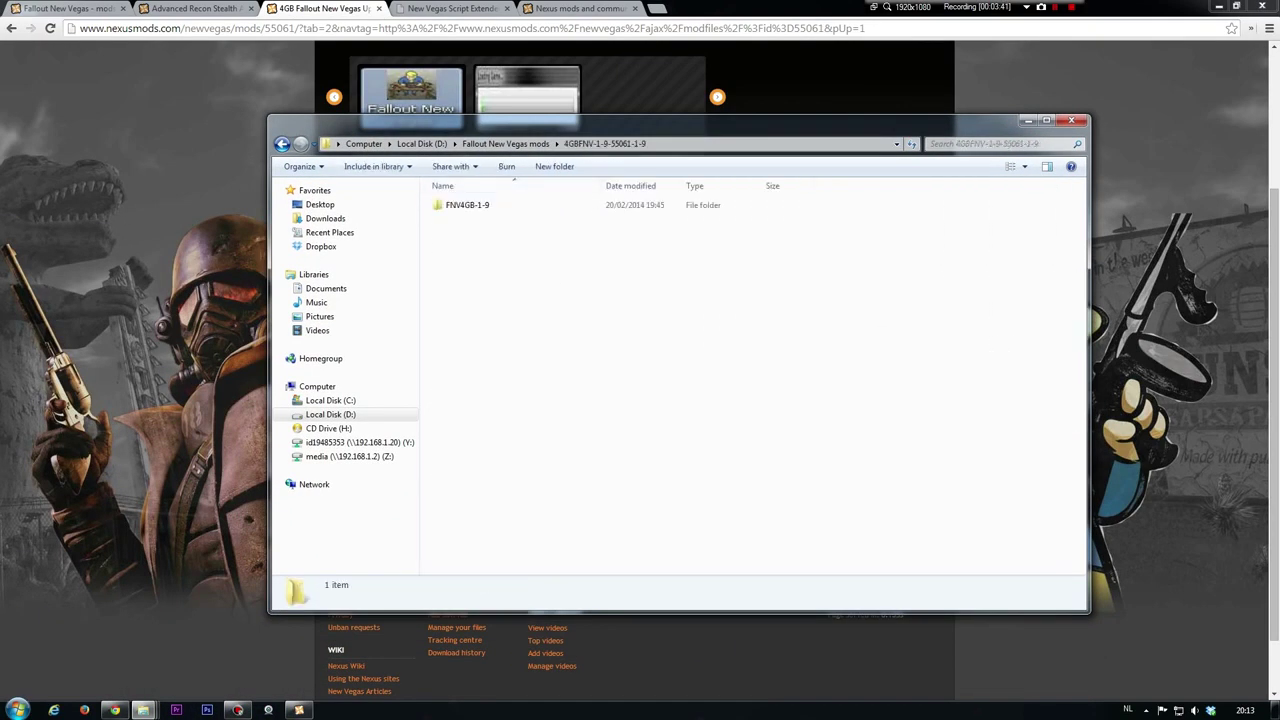
{"action": "double_click", "coordinate": [467, 204]}
{"action": "left_click_drag", "start_coordinate": [570, 361], "coordinate": [453, 205]}
{"action": "left_click_drag", "start_coordinate": [663, 403], "coordinate": [488, 204]}
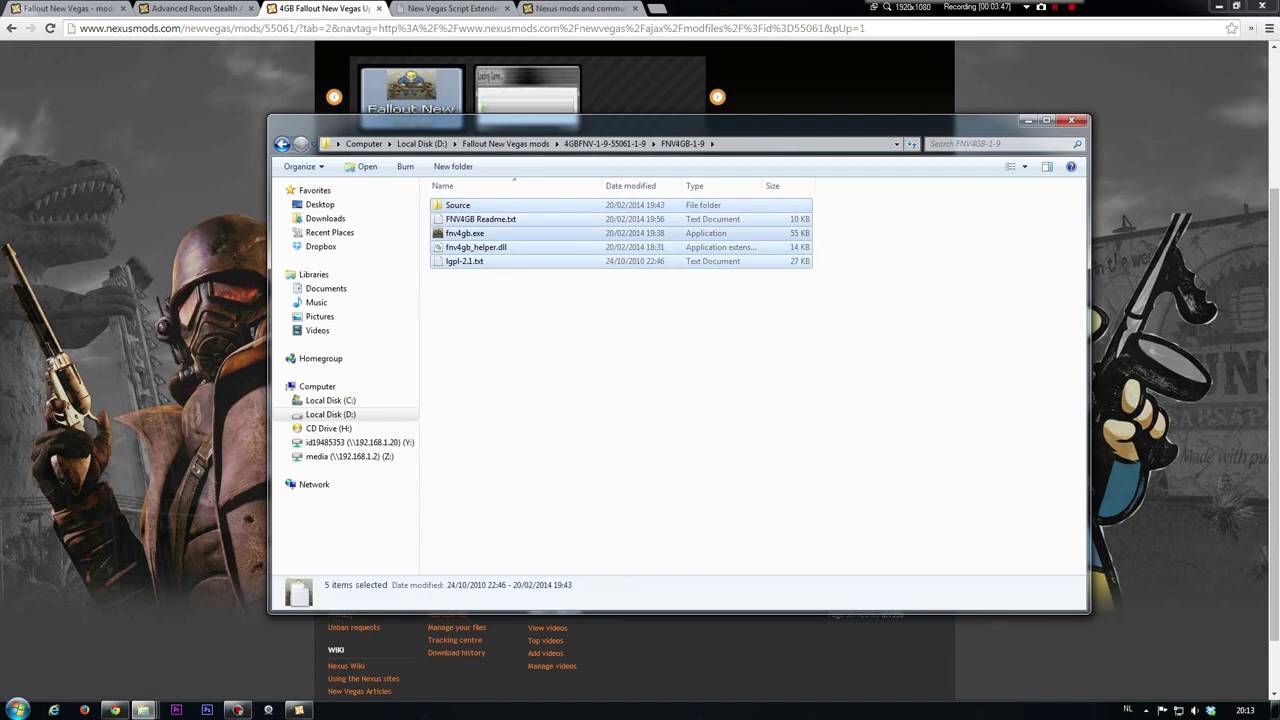
{"action": "right_click", "coordinate": [508, 230]}
{"action": "left_click", "coordinate": [540, 374]}
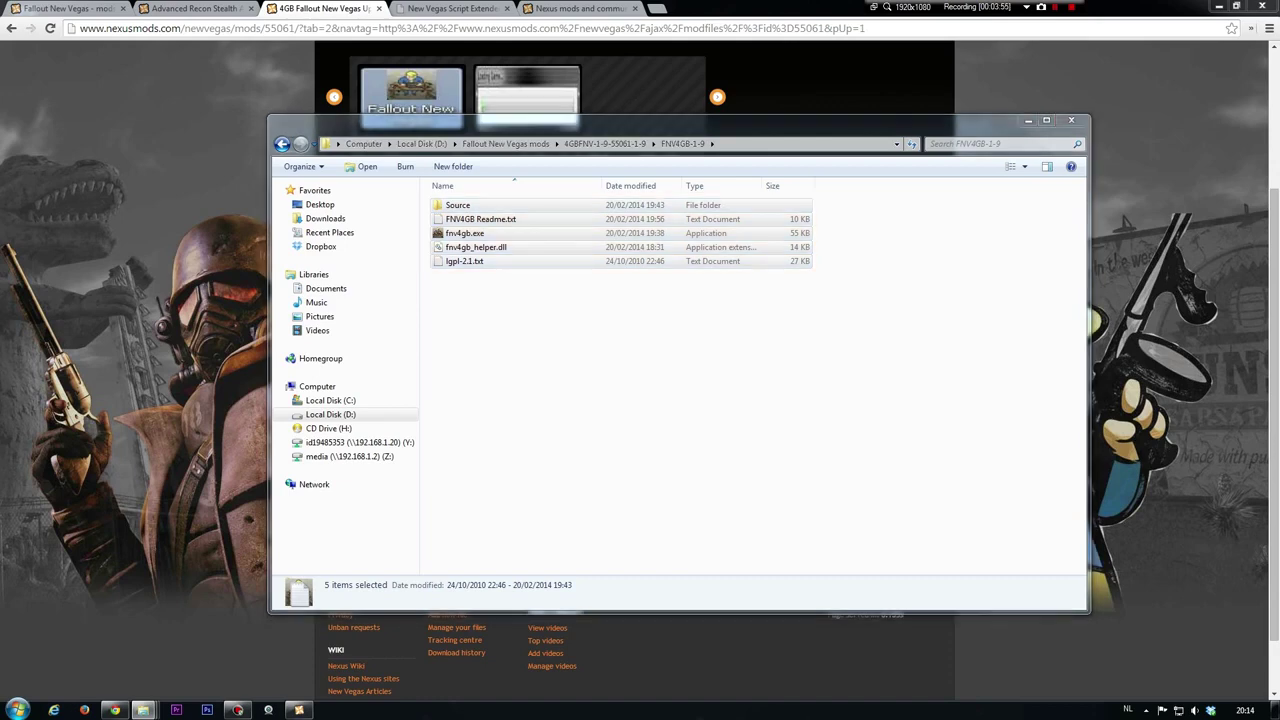
Go to Games\Steam\SteamApps\common\Fallout New Vegas on drive D: and try to paste the copied mod files there
{"action": "left_click_drag", "start_coordinate": [0, 140], "coordinate": [716, 67]}
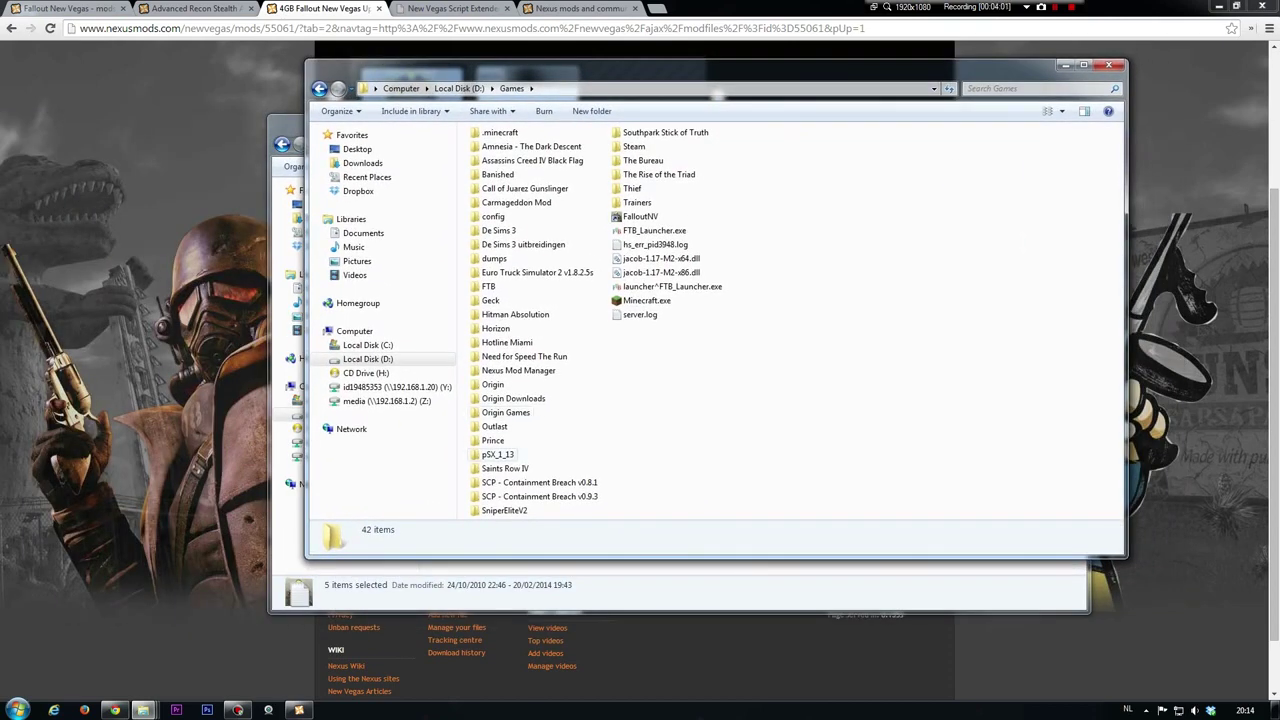
{"action": "double_click", "coordinate": [634, 146]}
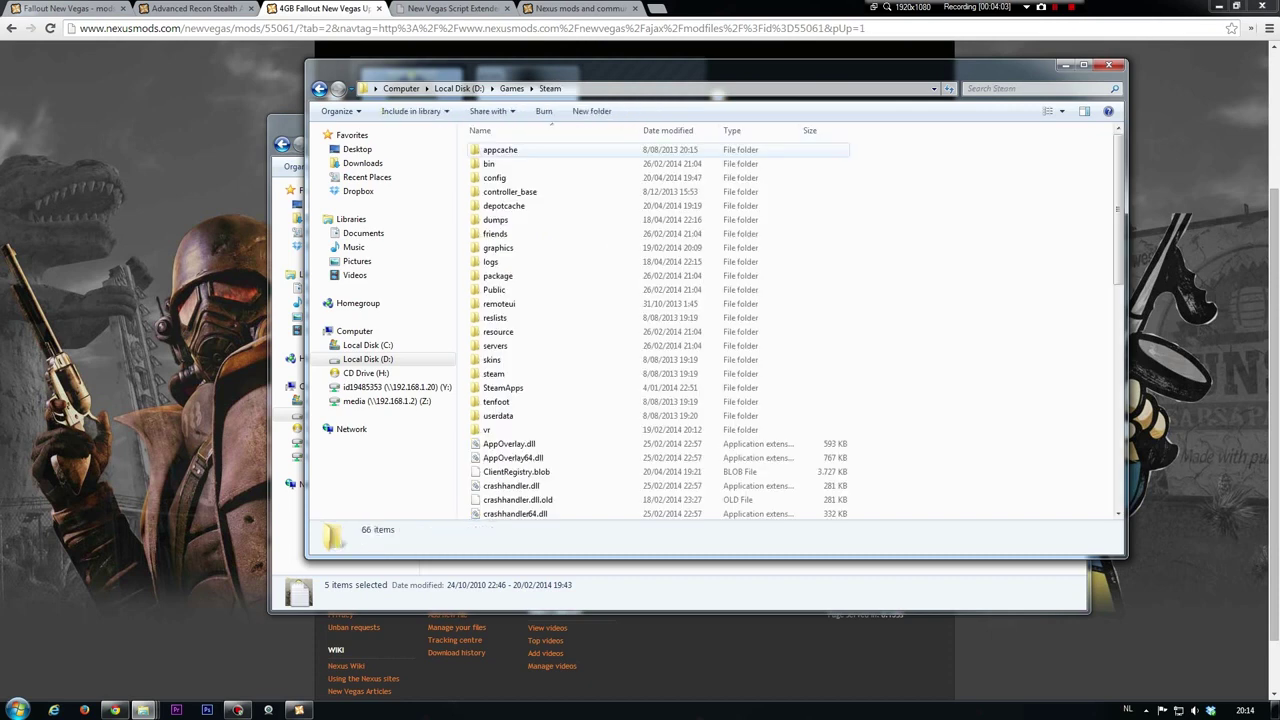
{"action": "left_click", "coordinate": [503, 388]}
{"action": "double_click", "coordinate": [503, 388]}
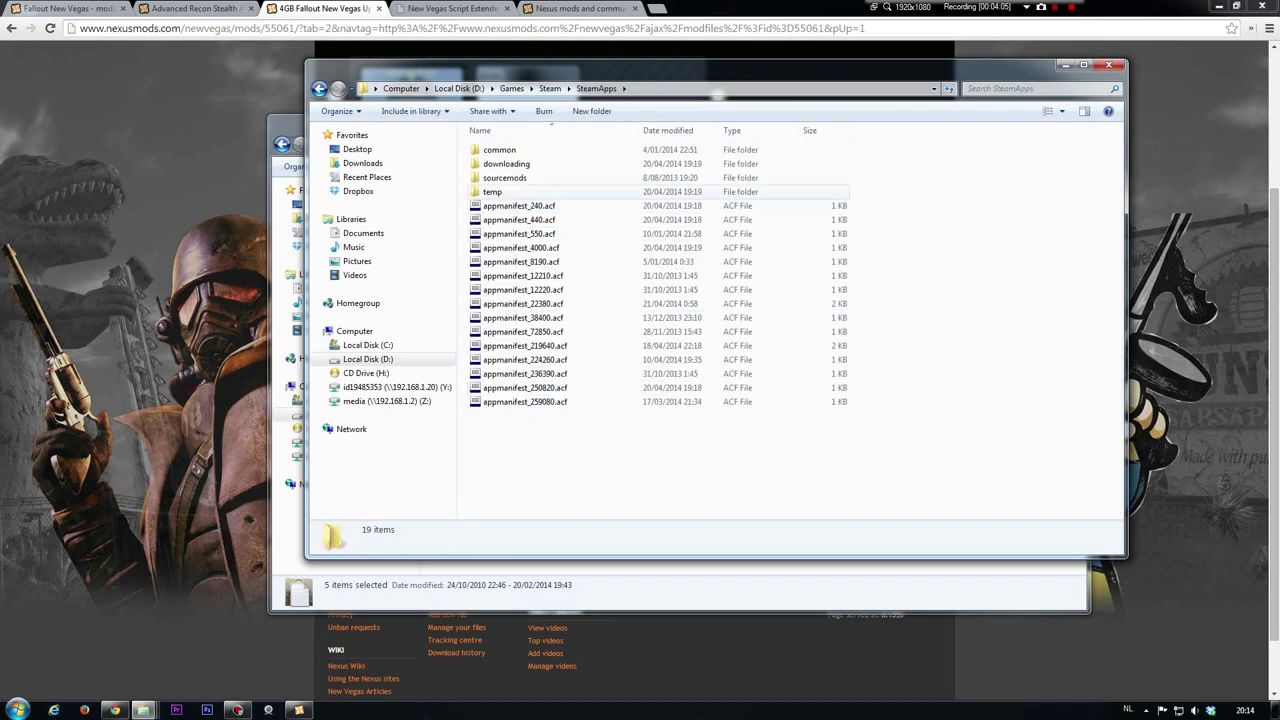
{"action": "double_click", "coordinate": [498, 150]}
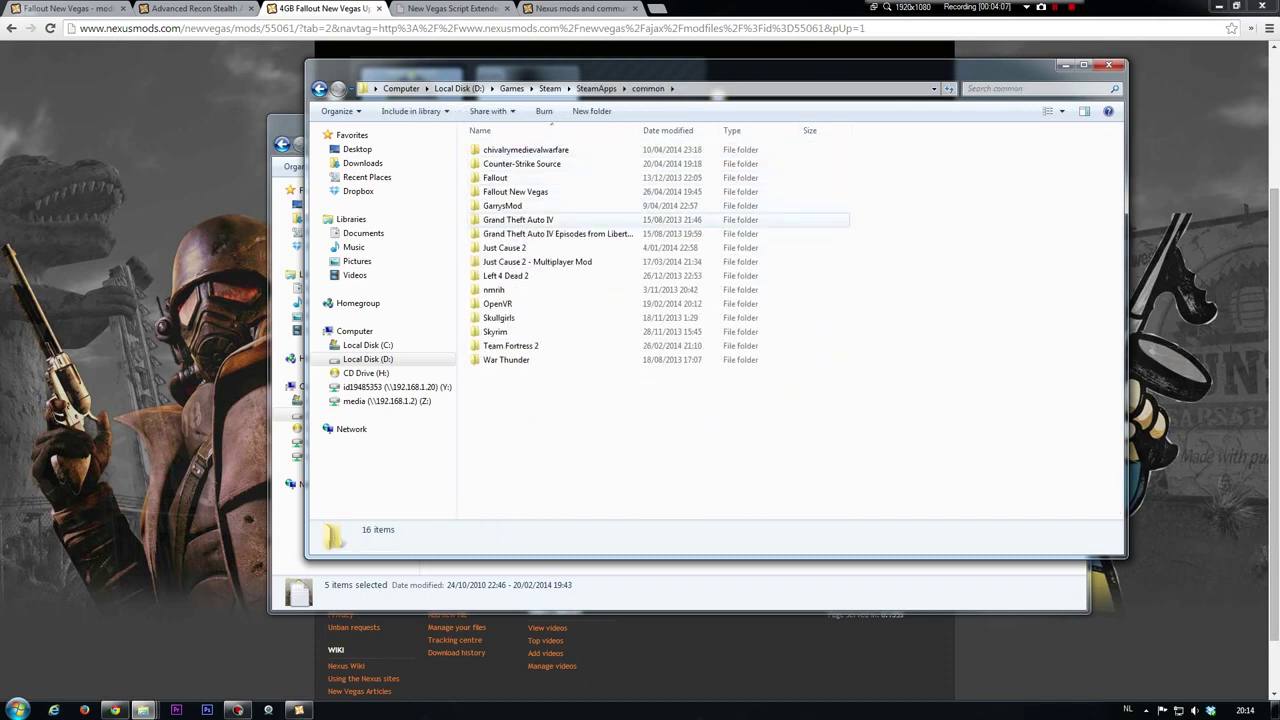
{"action": "double_click", "coordinate": [515, 191]}
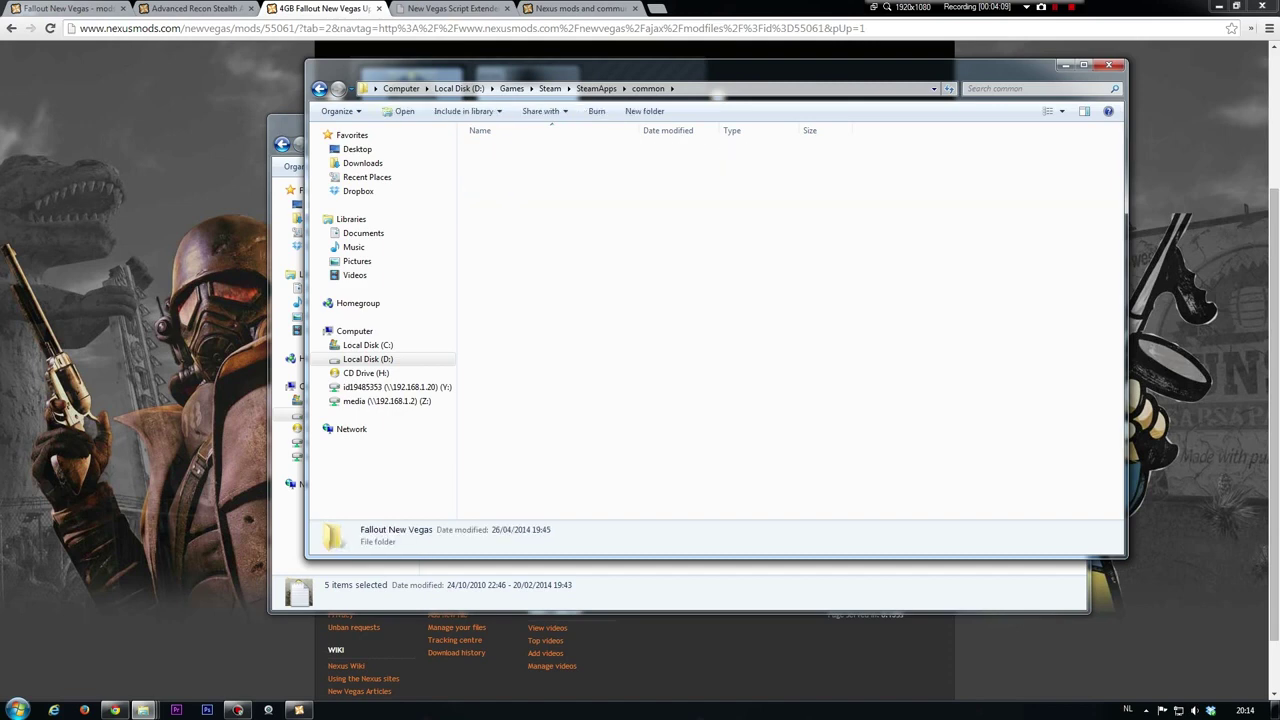
{"action": "right_click", "coordinate": [966, 230]}
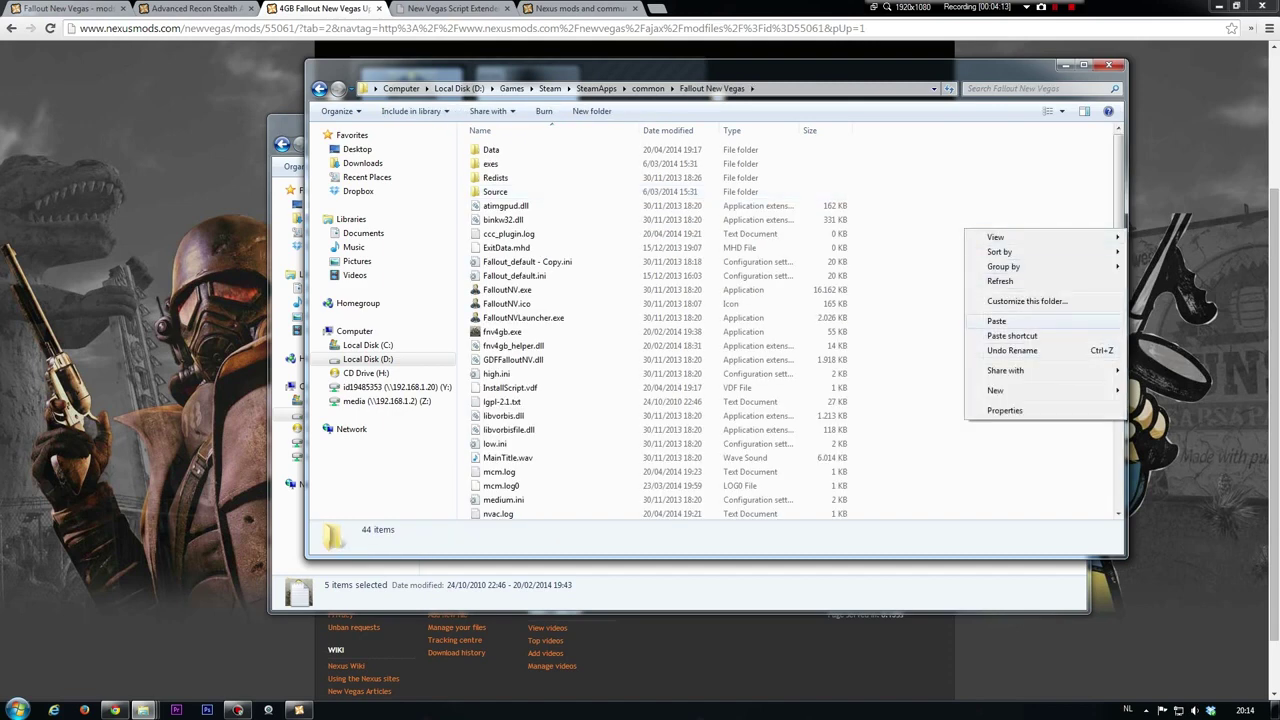
{"action": "left_click", "coordinate": [997, 321]}
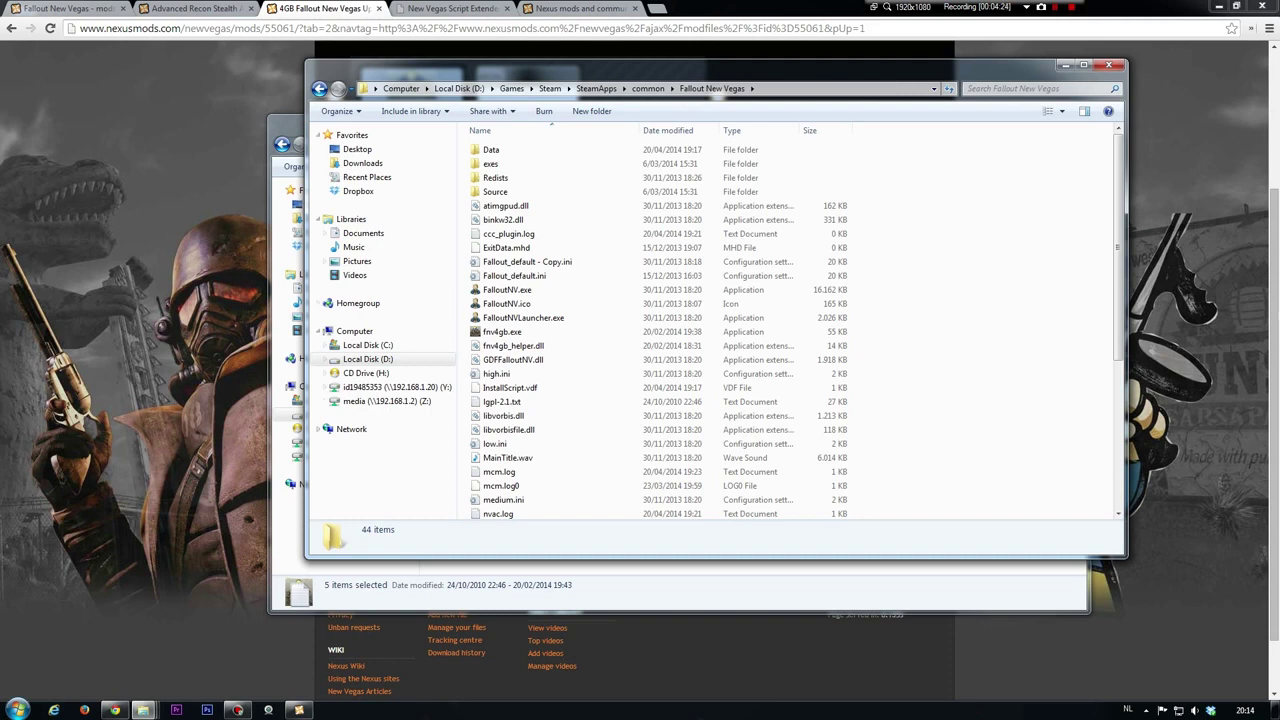
Select fnv4gb.exe in the game folder and check the available file actions, including Create shortcut, without applying any
{"action": "left_click", "coordinate": [530, 331]}
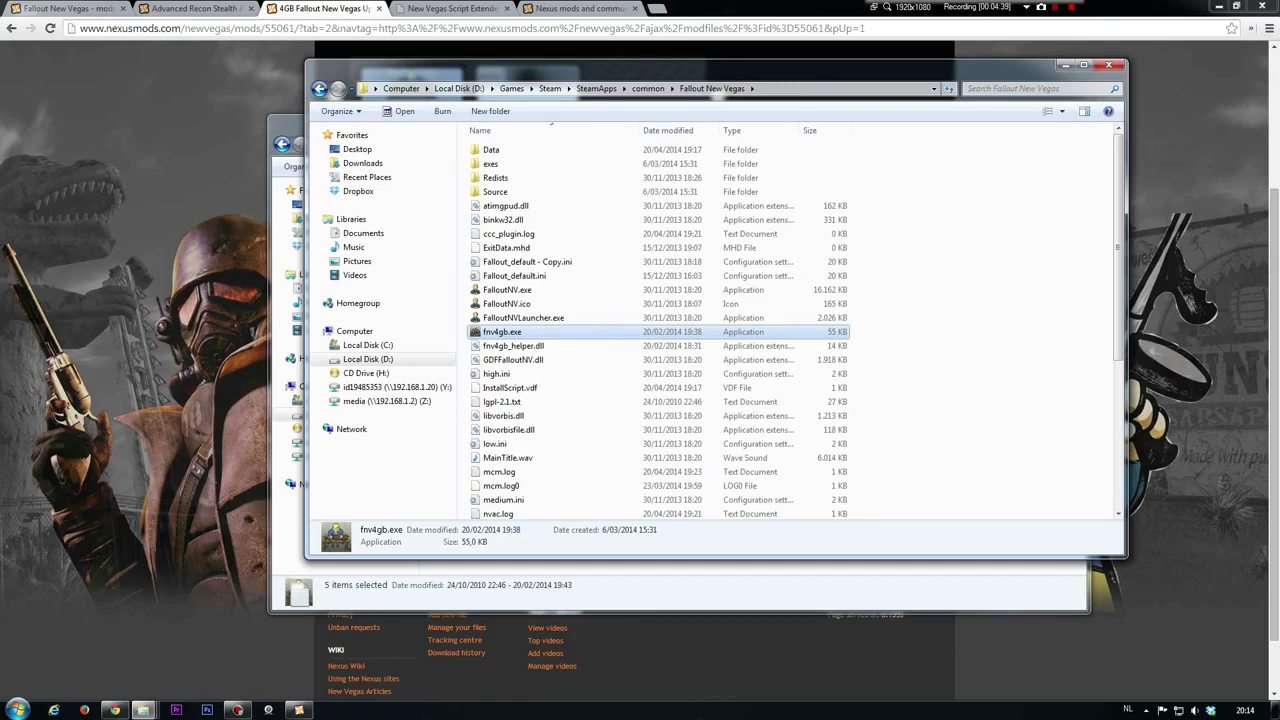
{"action": "left_click_drag", "start_coordinate": [875, 335], "coordinate": [463, 334]}
{"action": "right_click", "coordinate": [497, 333]}
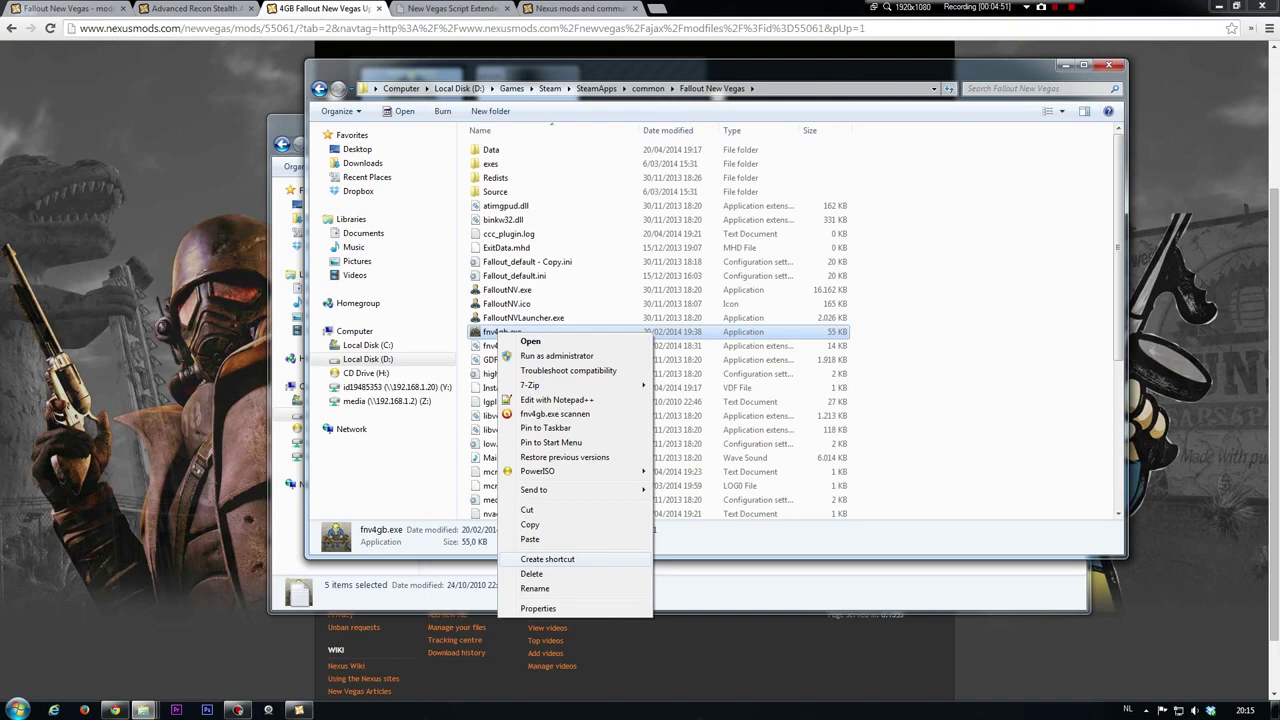
{"action": "left_click", "coordinate": [930, 390]}
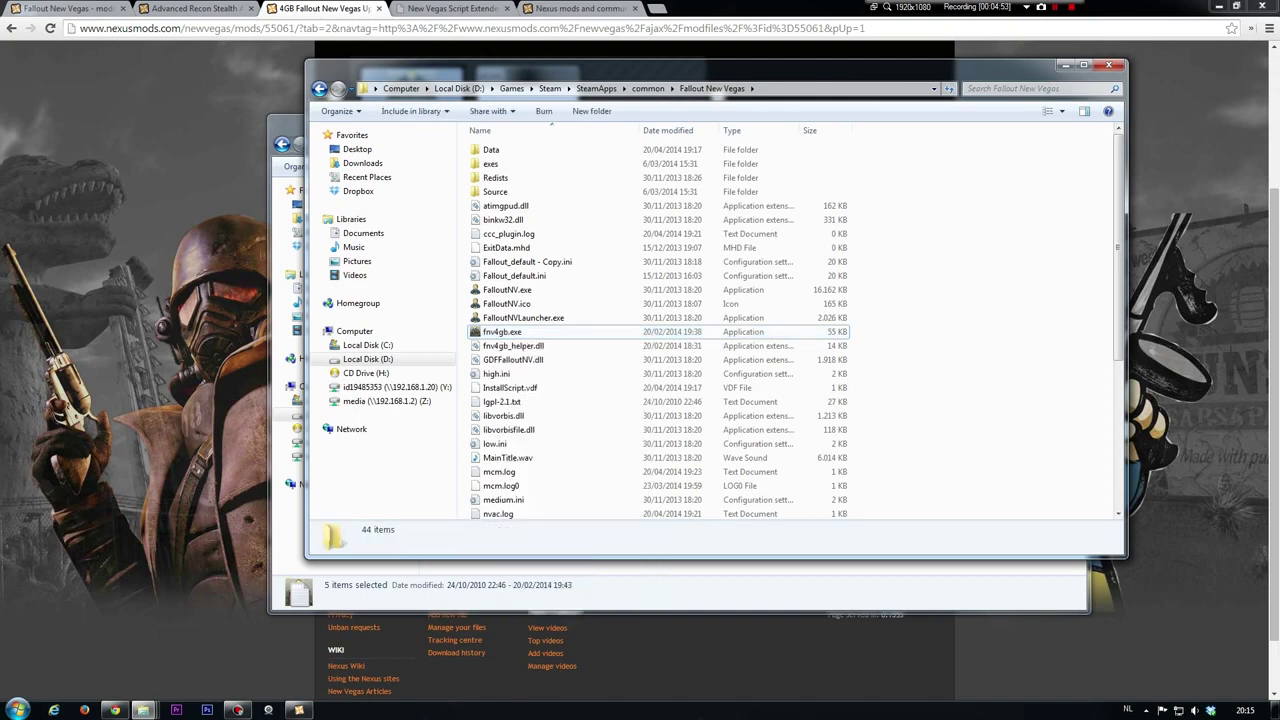
Align the game folder window with the mod folder window and switch to the New Vegas Script Extender page in Chrome
{"action": "left_click_drag", "start_coordinate": [760, 67], "coordinate": [722, 68]}
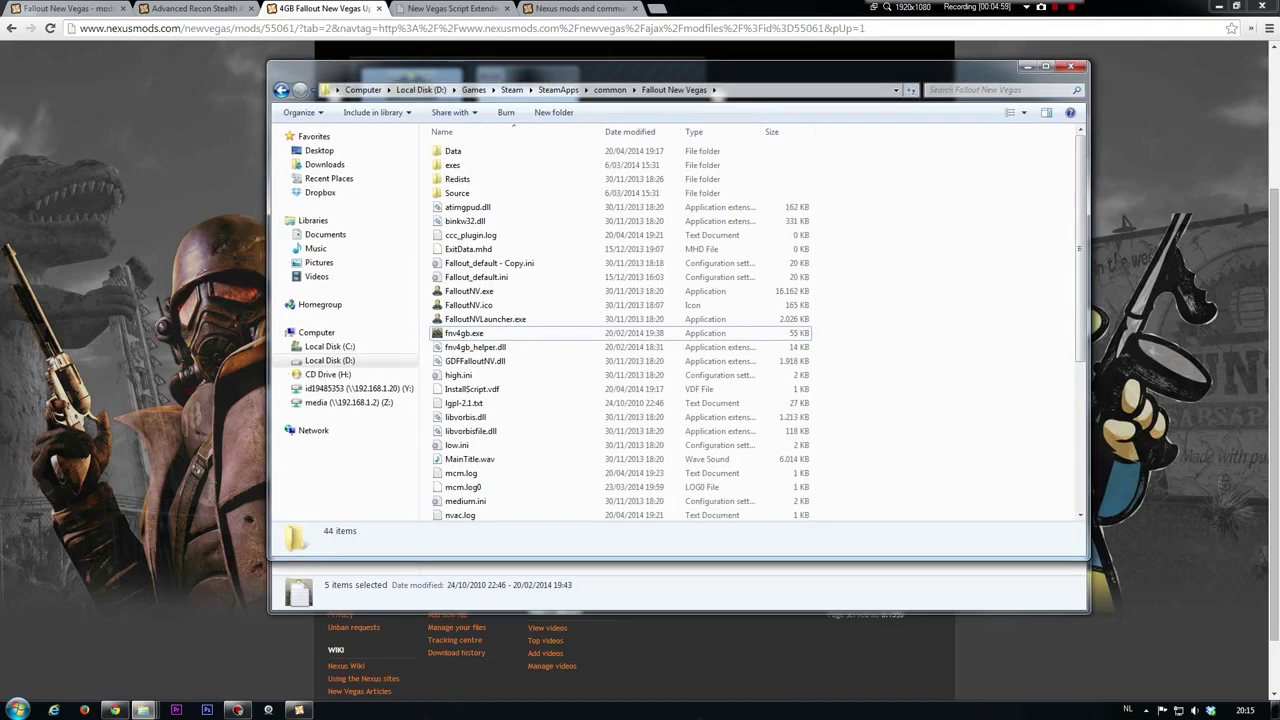
{"action": "left_click", "coordinate": [452, 8]}
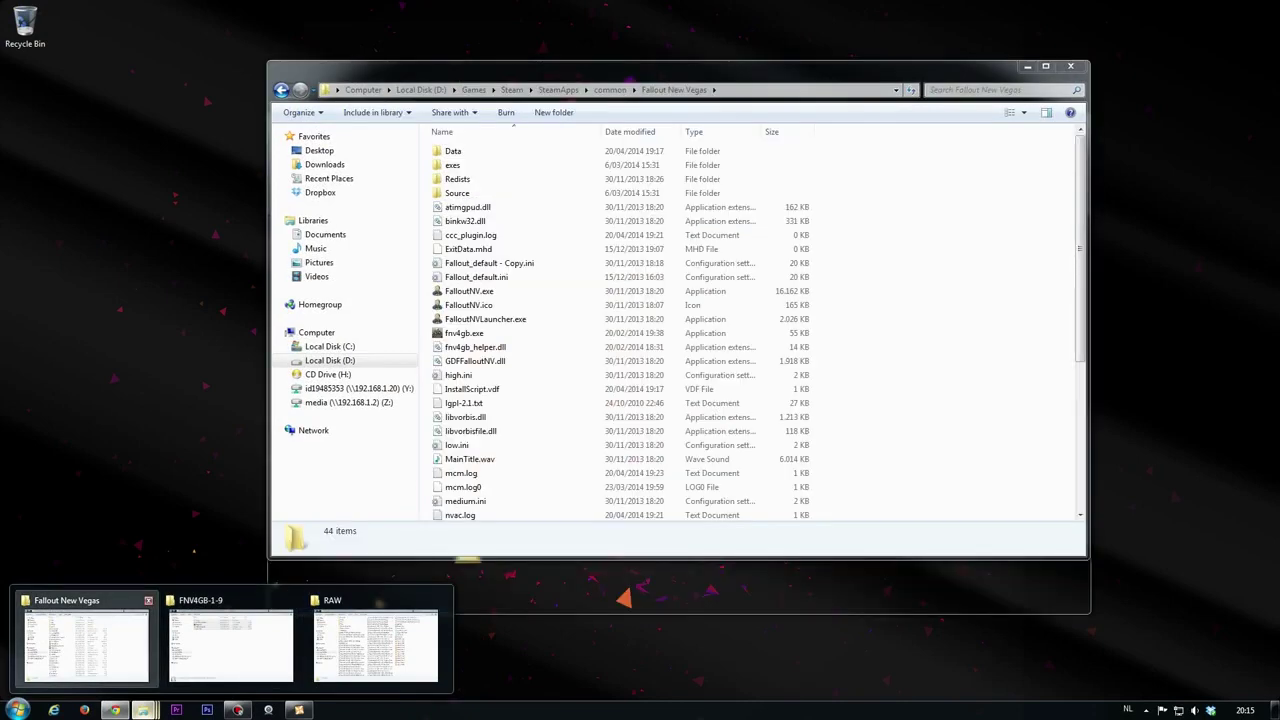
Bring up the Fallout New Vegas game folder, check the available folder actions without applying any, and minimize the window
{"action": "left_click", "coordinate": [87, 645]}
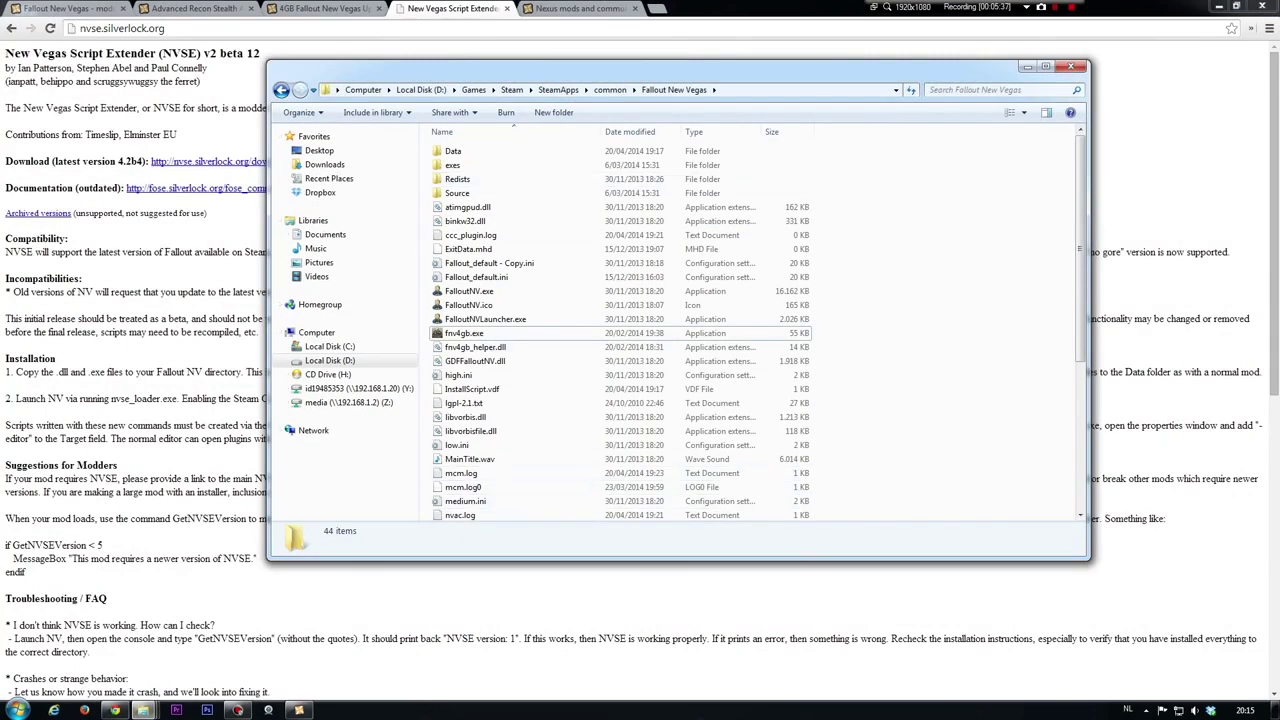
{"action": "right_click", "coordinate": [887, 268]}
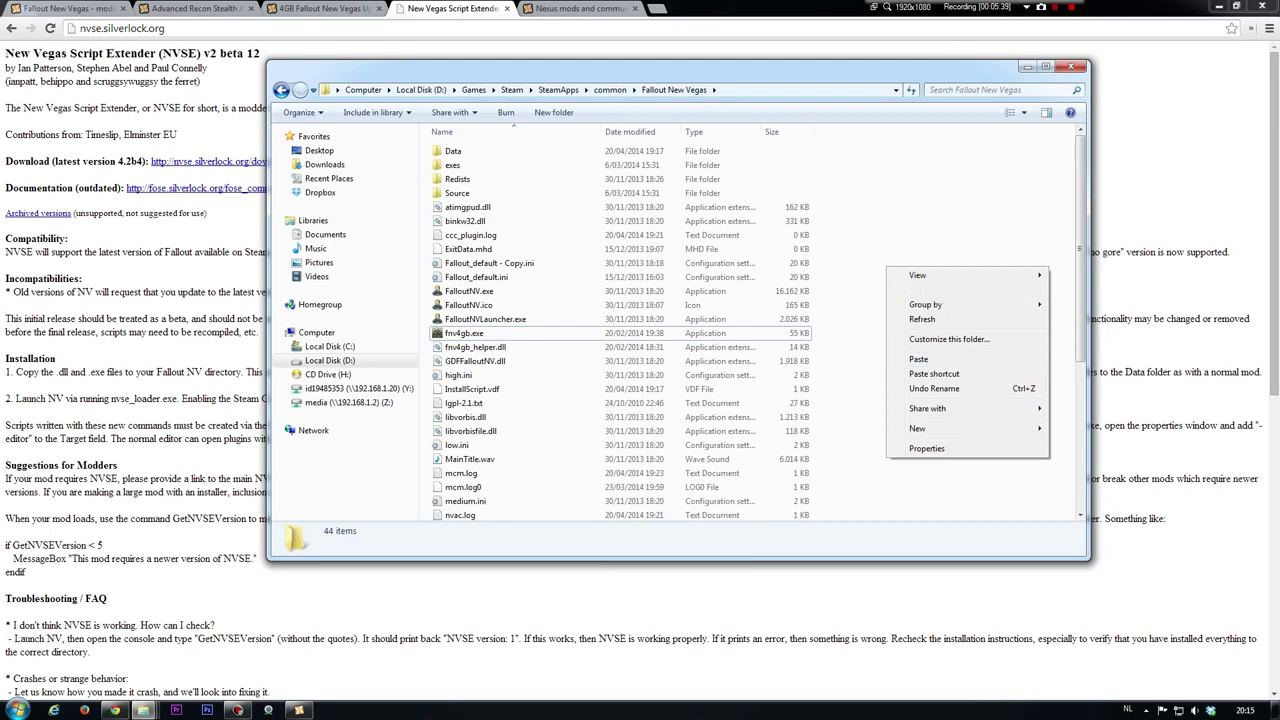
{"action": "left_click", "coordinate": [862, 302]}
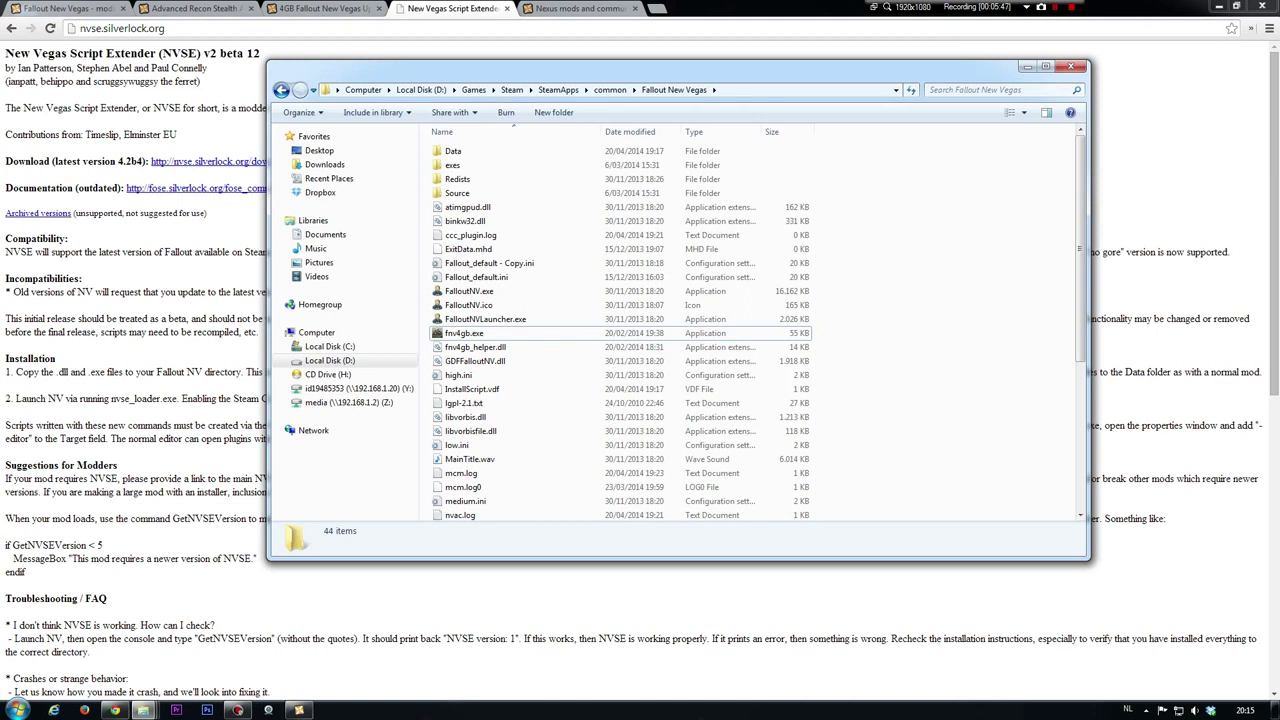
{"action": "left_click", "coordinate": [1027, 66]}
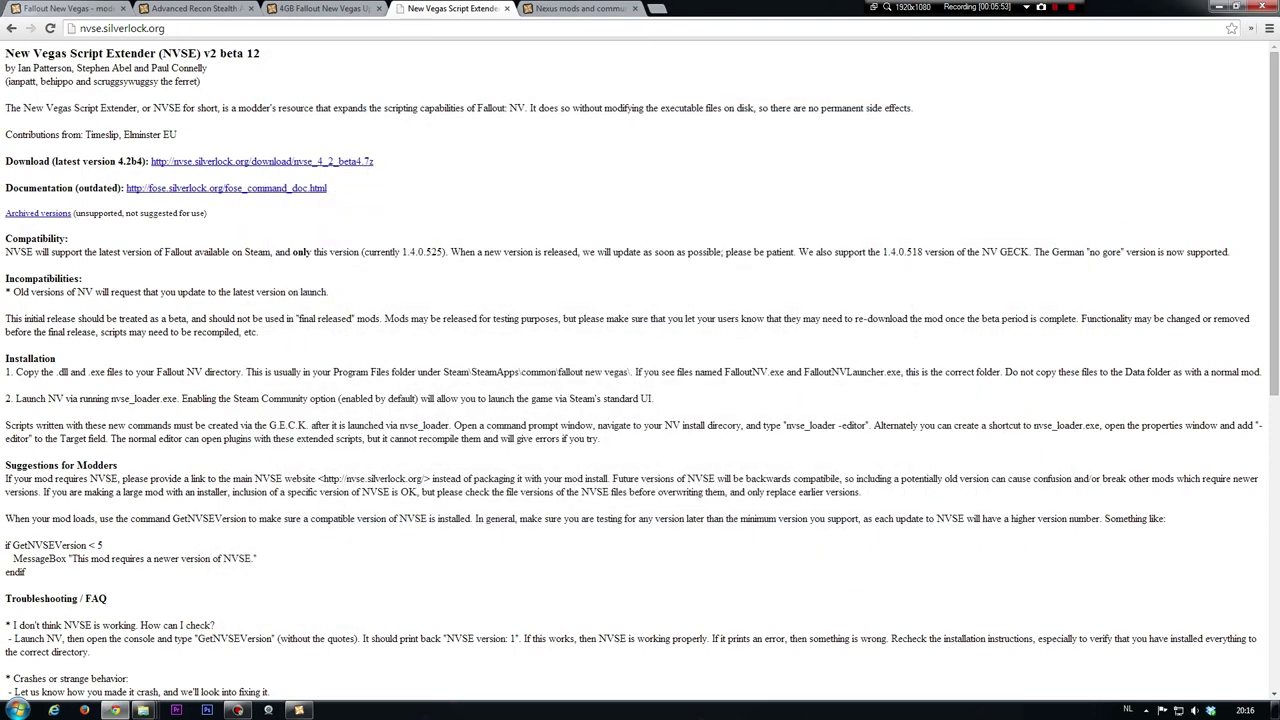
On the Nexus Mods Fallout New Vegas page, search the files for "armor"
{"action": "left_click", "coordinate": [68, 8]}
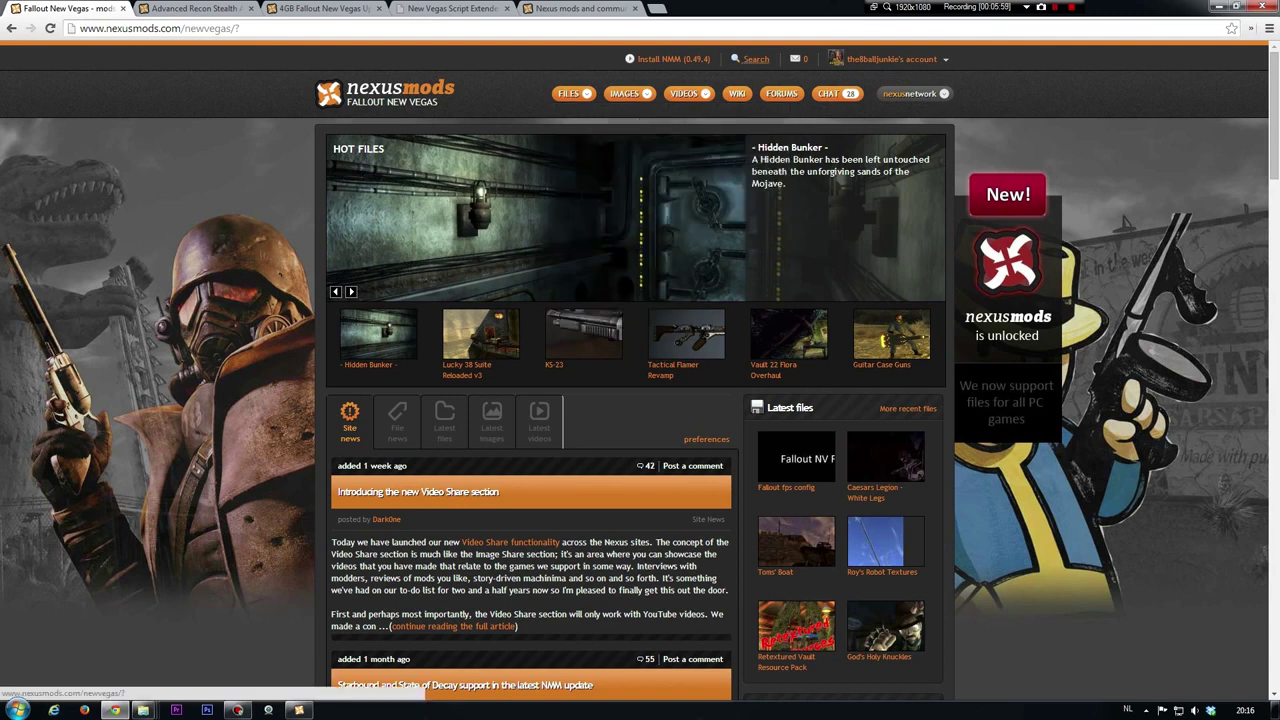
{"action": "left_click", "coordinate": [750, 59]}
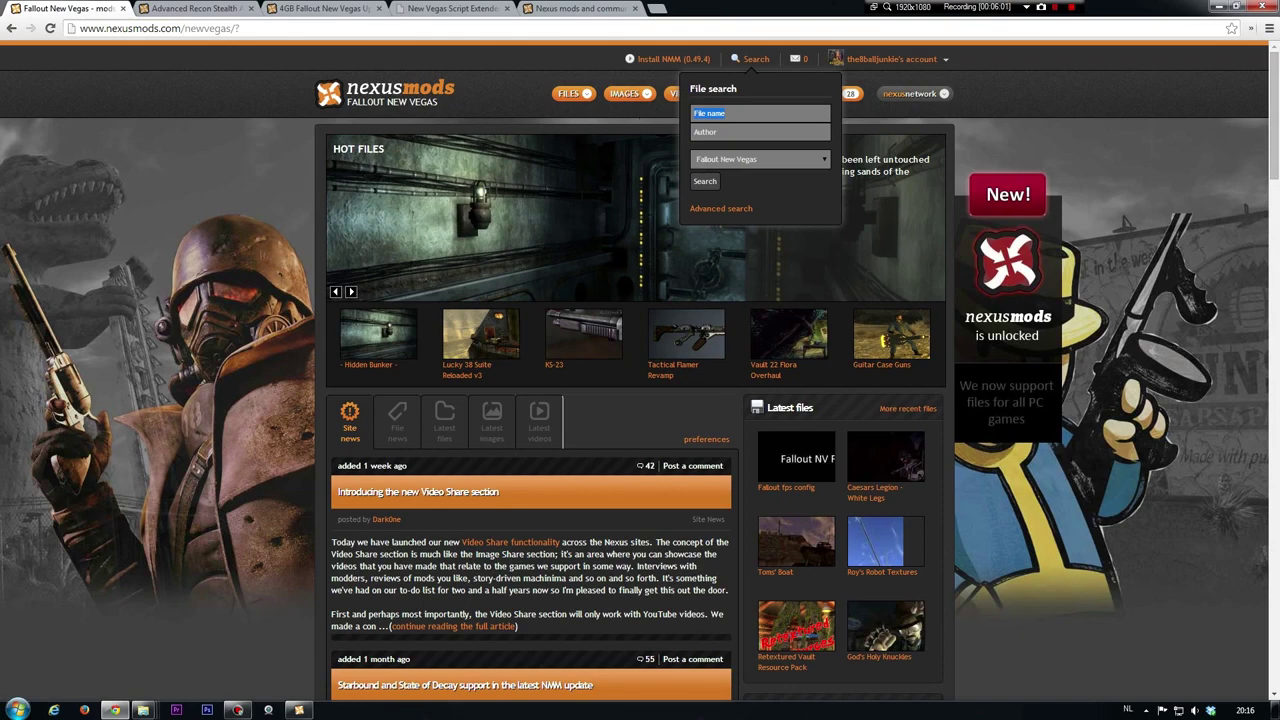
{"action": "type", "text": "armor"}
{"action": "key", "text": "Return"}
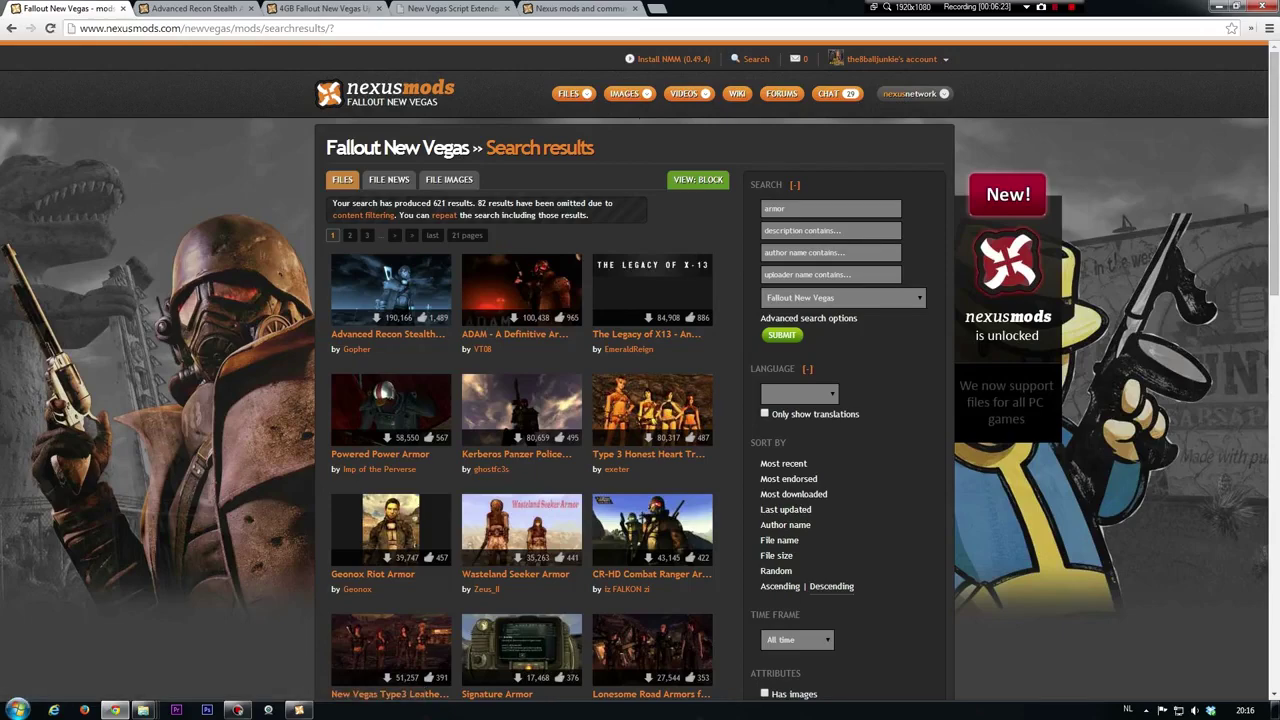
Read the Advanced Recon Stealth Armor mod's description, including its armor list and installation notes, and return to the original mod page
{"action": "key", "text": "ctrl+Tab"}
{"action": "left_click", "coordinate": [346, 318]}
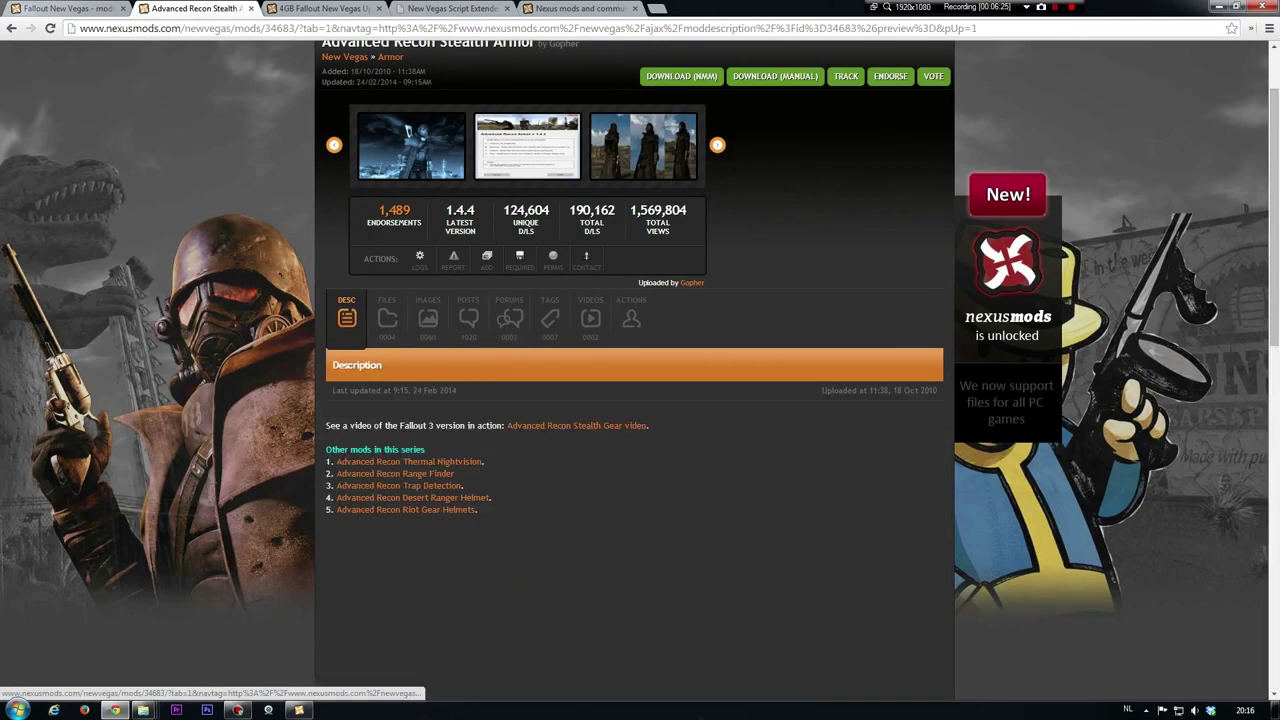
{"action": "scroll", "coordinate": [640, 360], "scroll_direction": "up", "scroll_amount": 2}
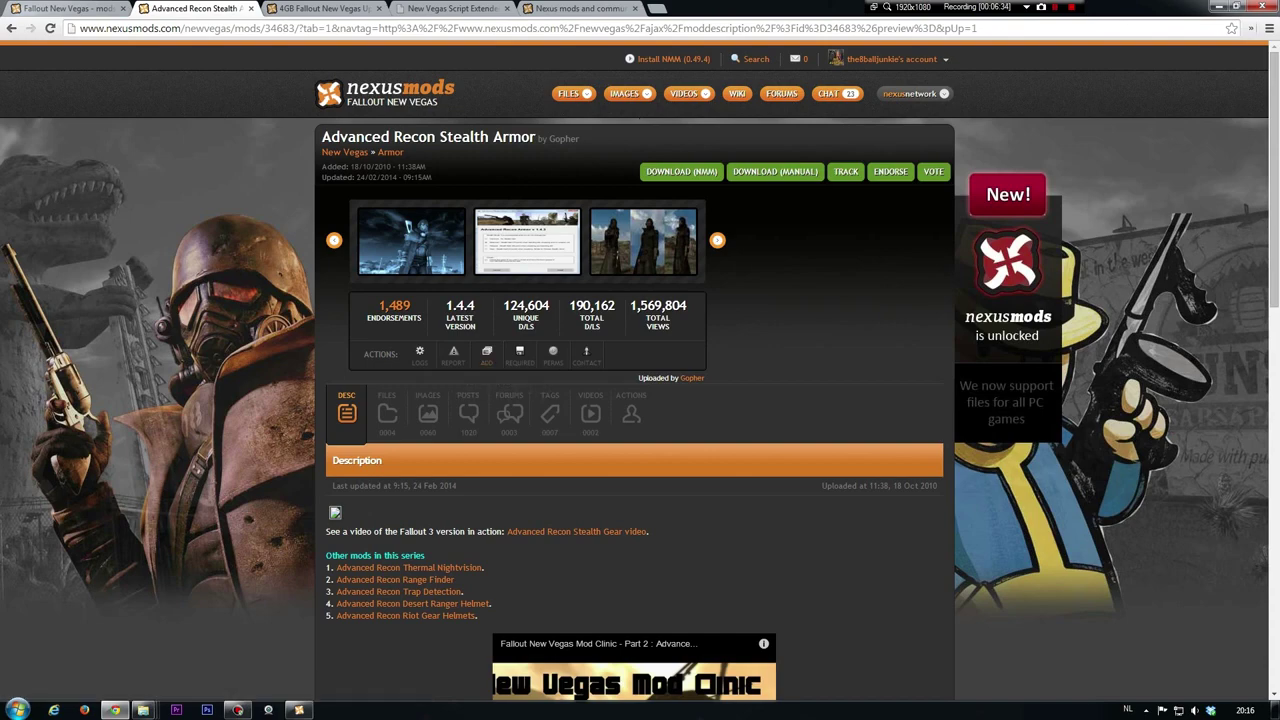
{"action": "scroll", "coordinate": [640, 400], "scroll_direction": "down", "scroll_amount": 2}
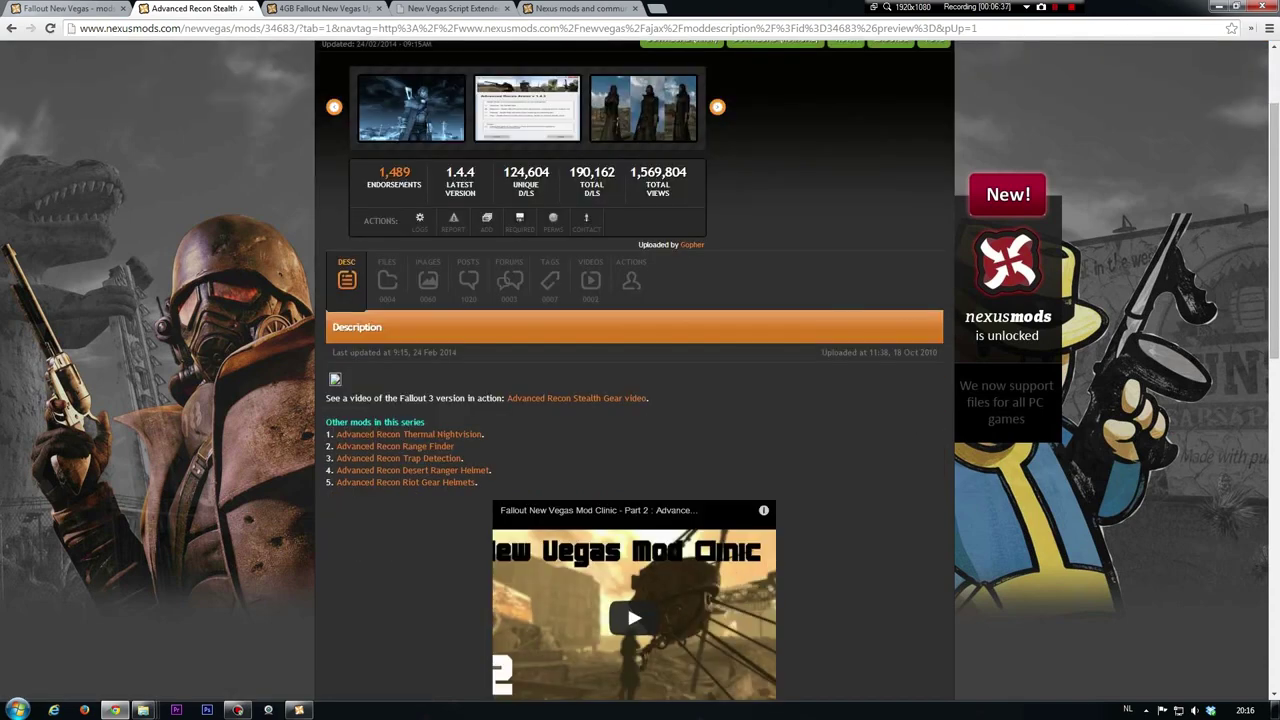
{"action": "scroll", "coordinate": [640, 400], "scroll_direction": "down", "scroll_amount": 10}
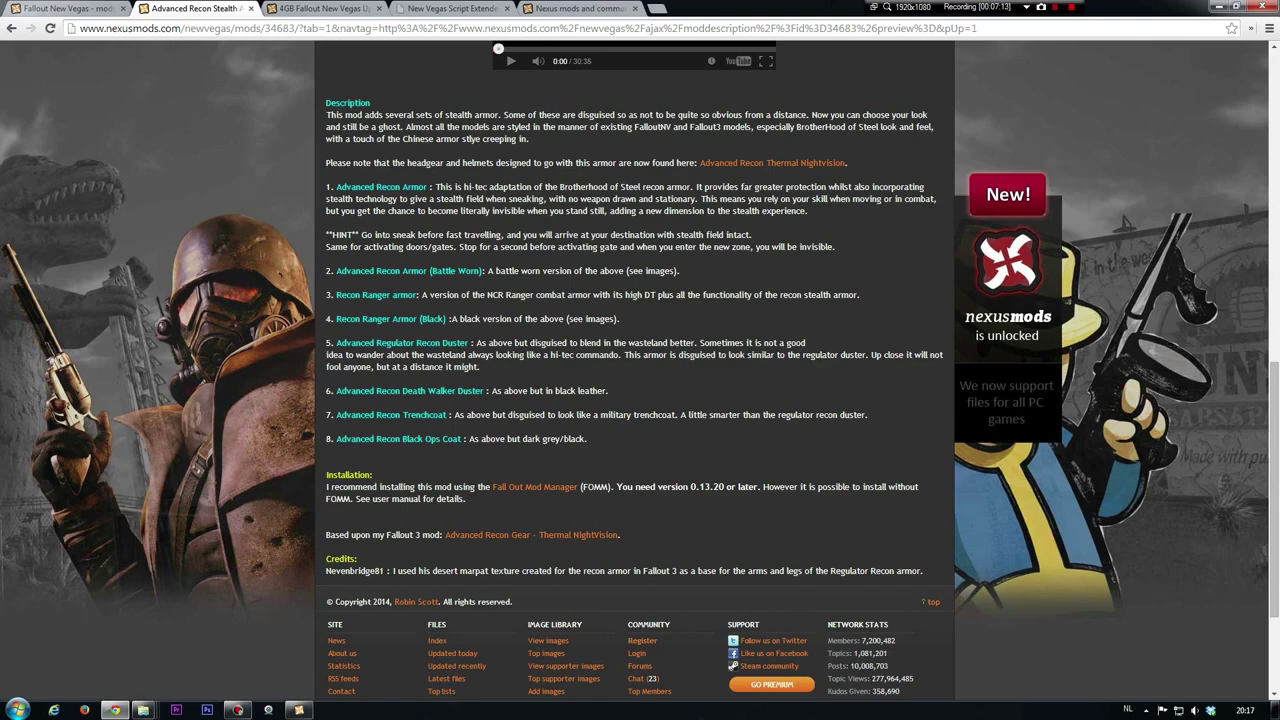
{"action": "scroll", "coordinate": [635, 370], "scroll_direction": "up", "scroll_amount": 4}
{"action": "left_click", "coordinate": [12, 28]}
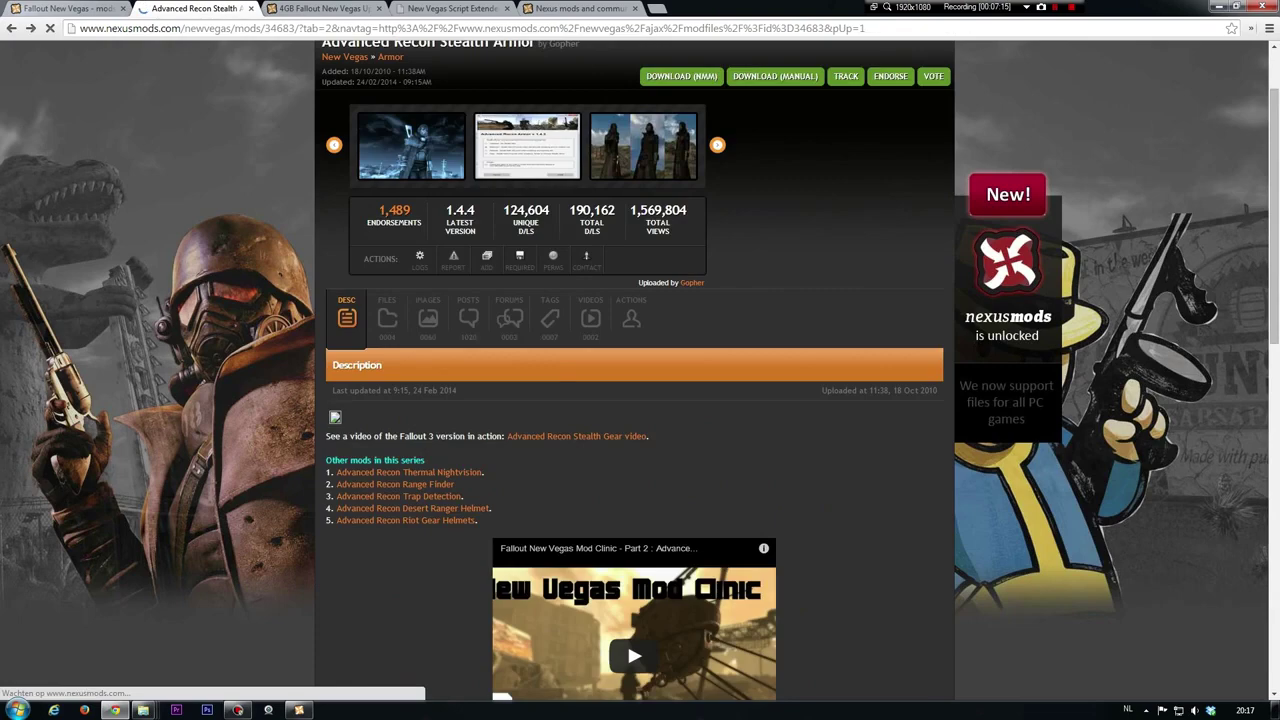
{"action": "left_click", "coordinate": [12, 28]}
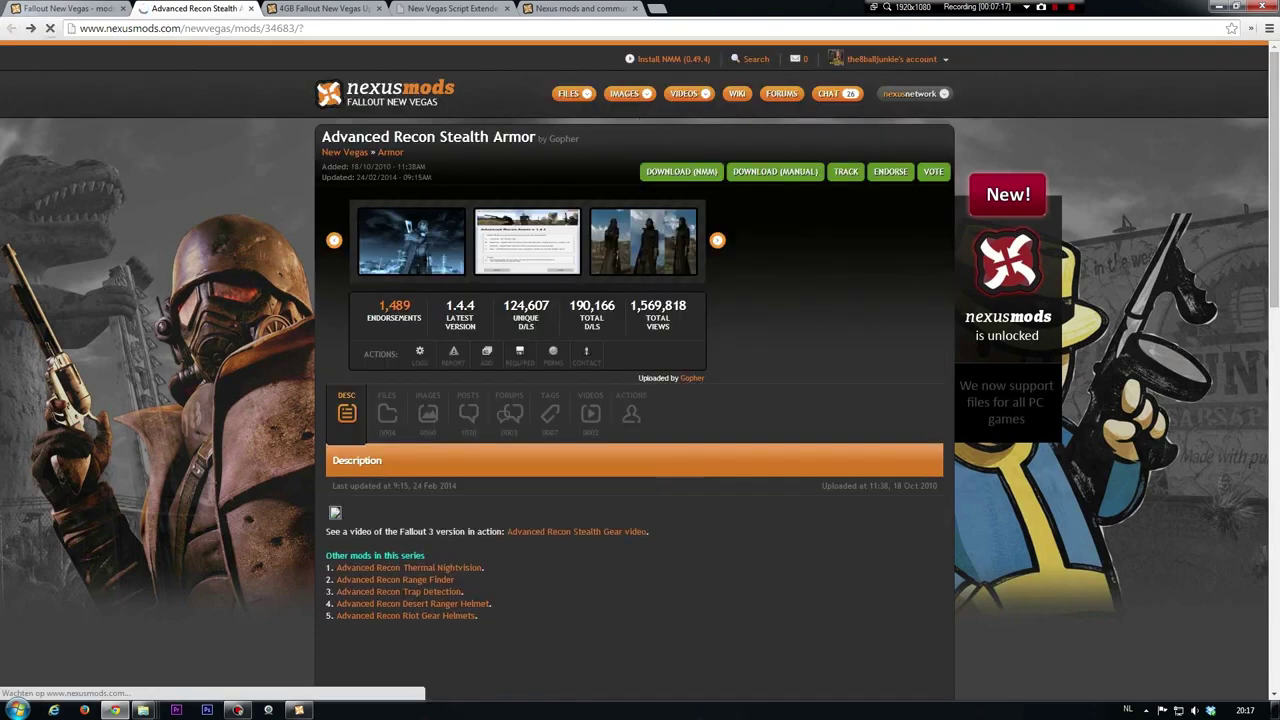
Open the Geonox Riot Armor mod from the armor search results in a new tab and read its description
{"action": "left_click", "coordinate": [68, 8]}
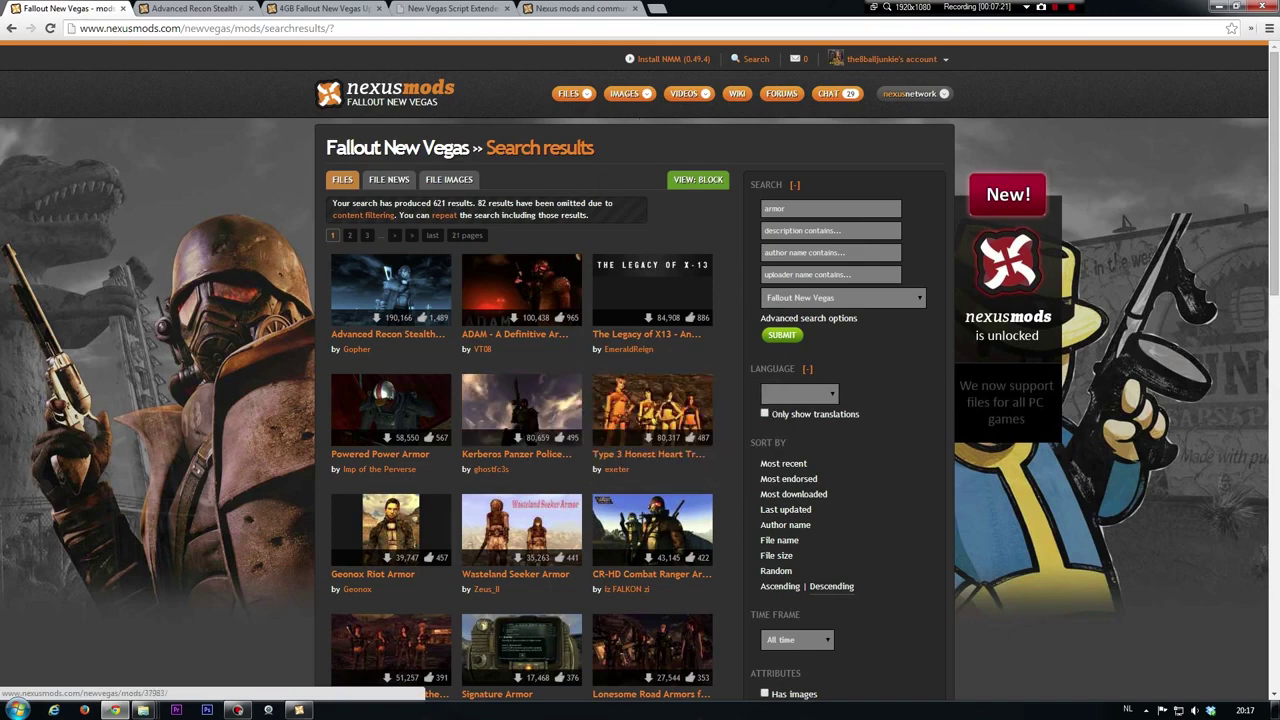
{"action": "scroll", "coordinate": [520, 400], "scroll_direction": "down", "scroll_amount": 3}
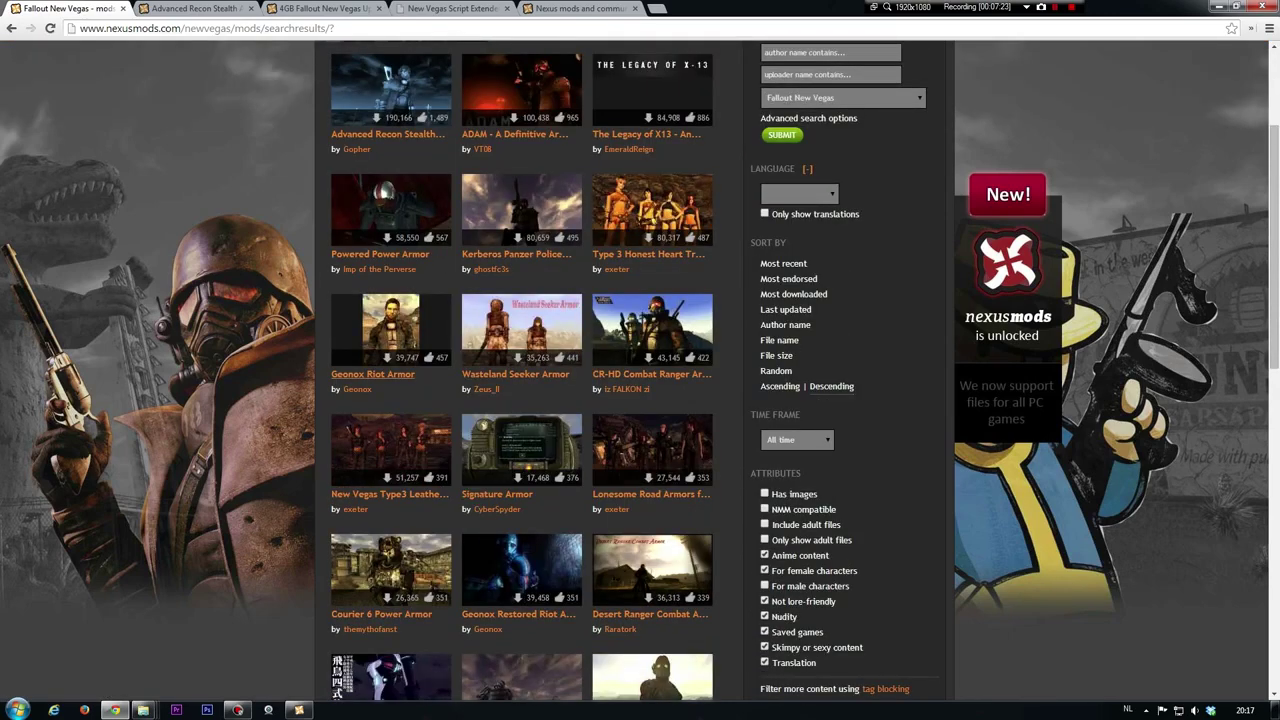
{"action": "middle_click", "coordinate": [373, 374]}
{"action": "left_click", "coordinate": [195, 8]}
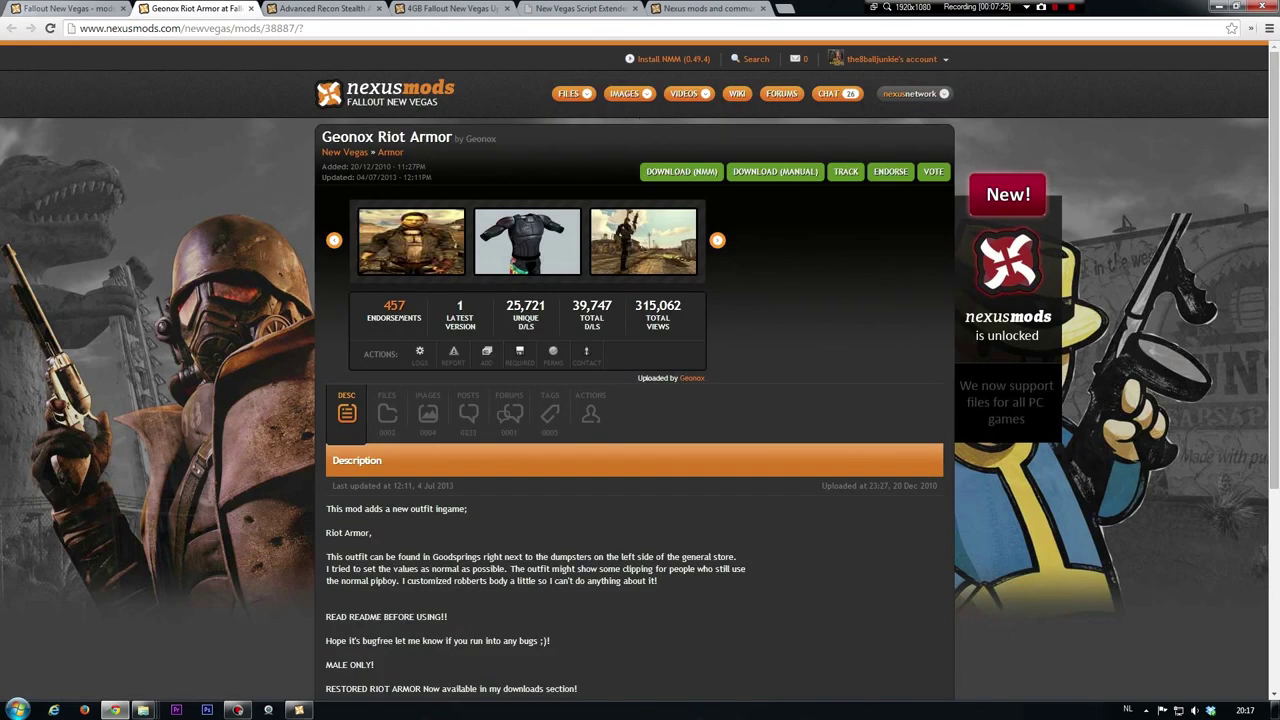
{"action": "scroll", "coordinate": [640, 400], "scroll_direction": "down", "scroll_amount": 3}
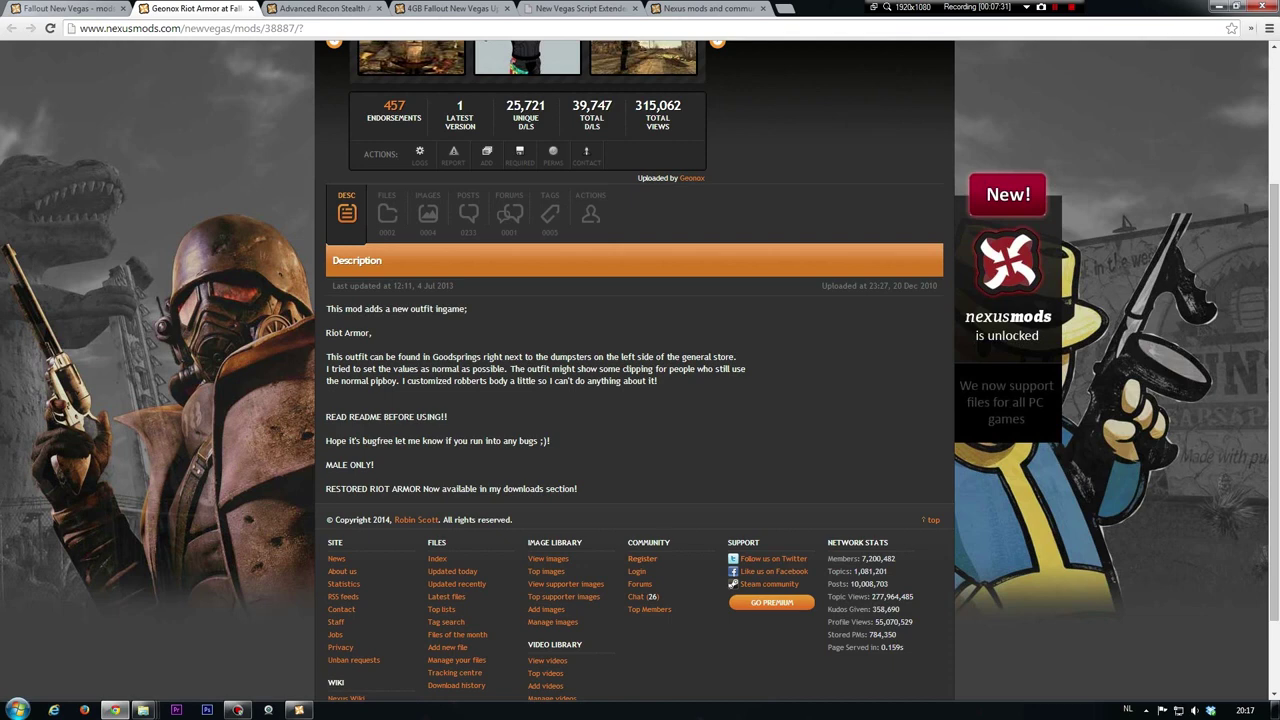
{"action": "left_click_drag", "start_coordinate": [331, 357], "coordinate": [485, 359]}
{"action": "left_click", "coordinate": [485, 359]}
{"action": "scroll", "coordinate": [640, 360], "scroll_direction": "up", "scroll_amount": 3}
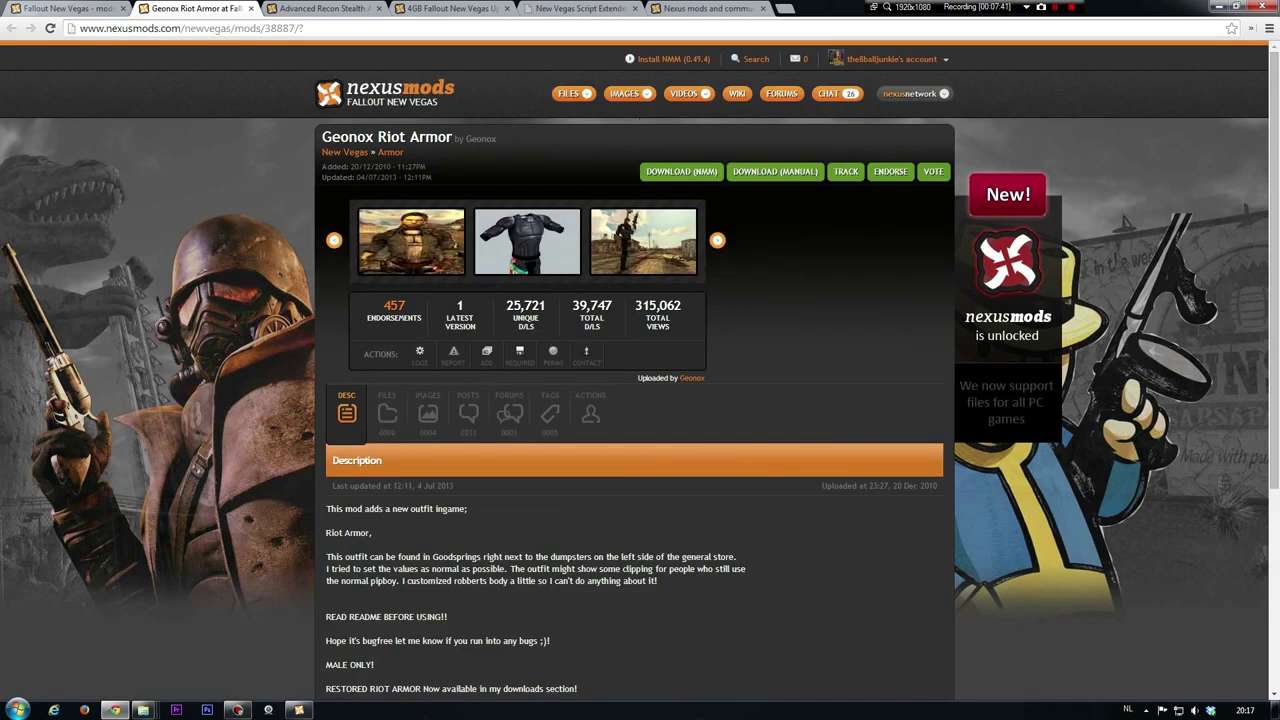
Show the Geonox Riot Armor mod's downloadable files and examine the Main Files and Old Versions sections
{"action": "left_click", "coordinate": [387, 413]}
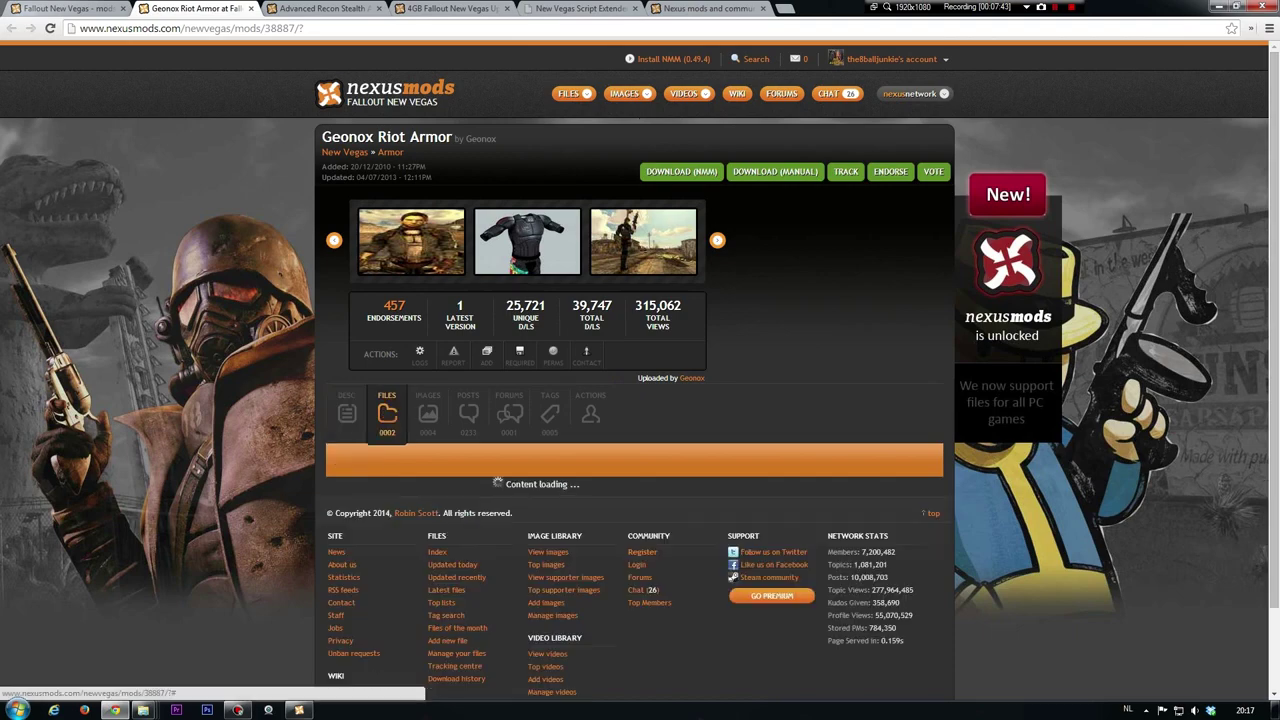
{"action": "scroll", "coordinate": [640, 400], "scroll_direction": "down", "scroll_amount": 1}
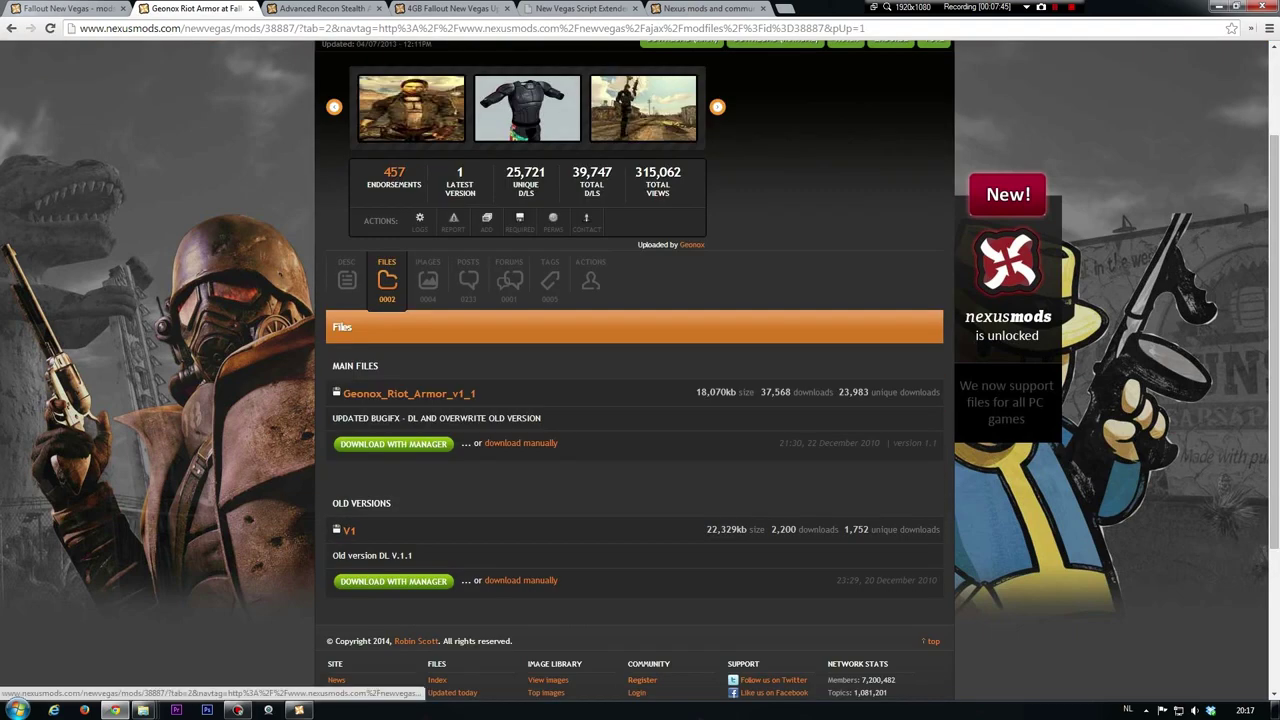
{"action": "scroll", "coordinate": [640, 400], "scroll_direction": "down", "scroll_amount": 3}
{"action": "left_click_drag", "start_coordinate": [333, 166], "coordinate": [379, 167]}
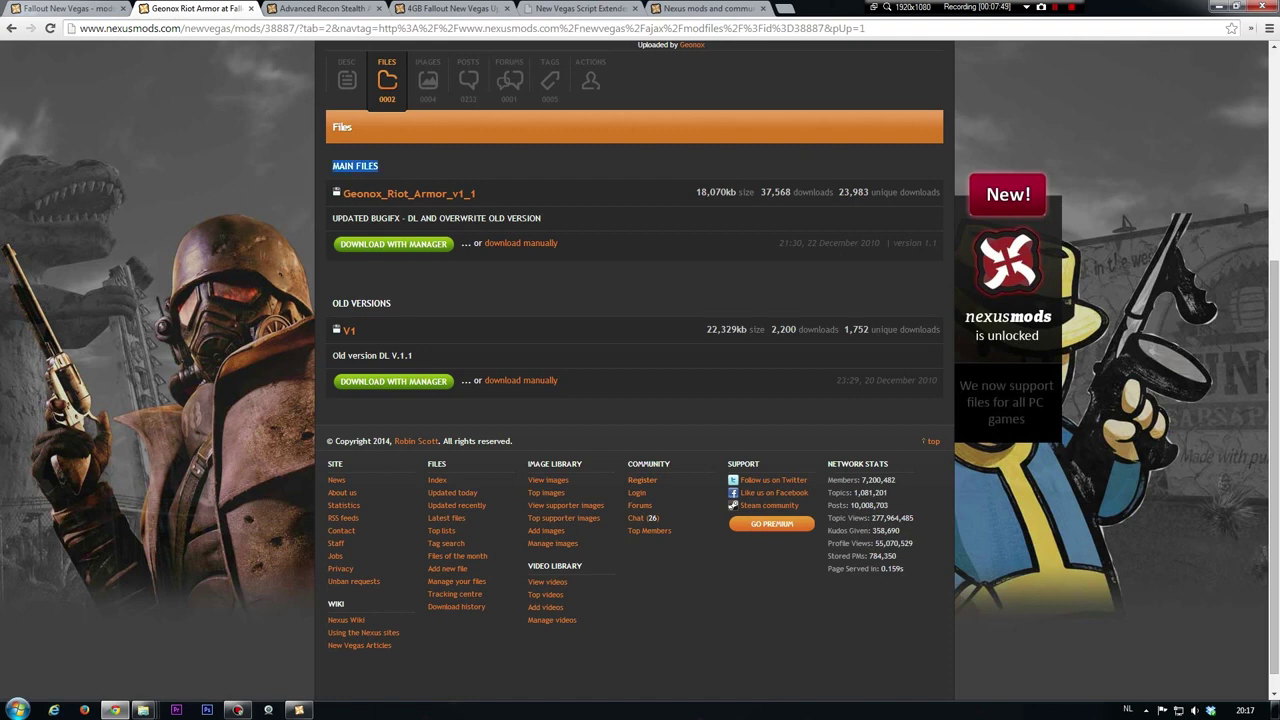
{"action": "left_click_drag", "start_coordinate": [339, 303], "coordinate": [391, 303]}
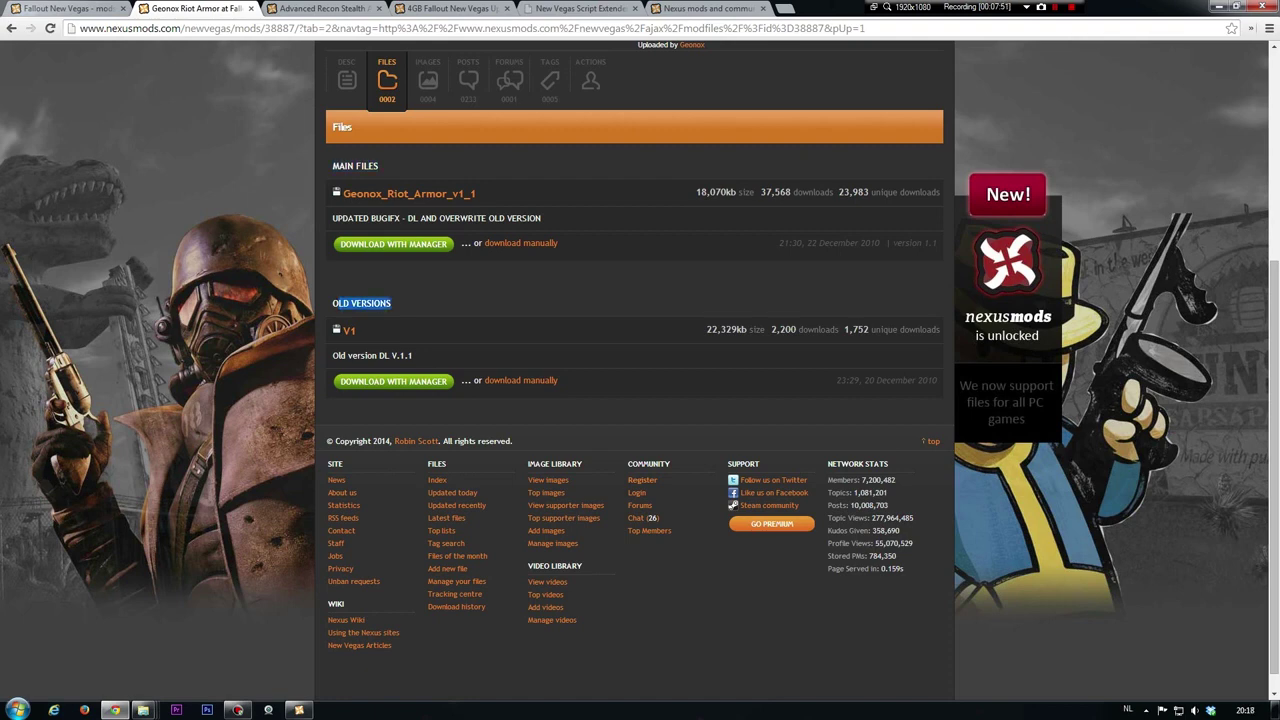
{"action": "left_click", "coordinate": [420, 303]}
{"action": "left_click_drag", "start_coordinate": [333, 166], "coordinate": [380, 166]}
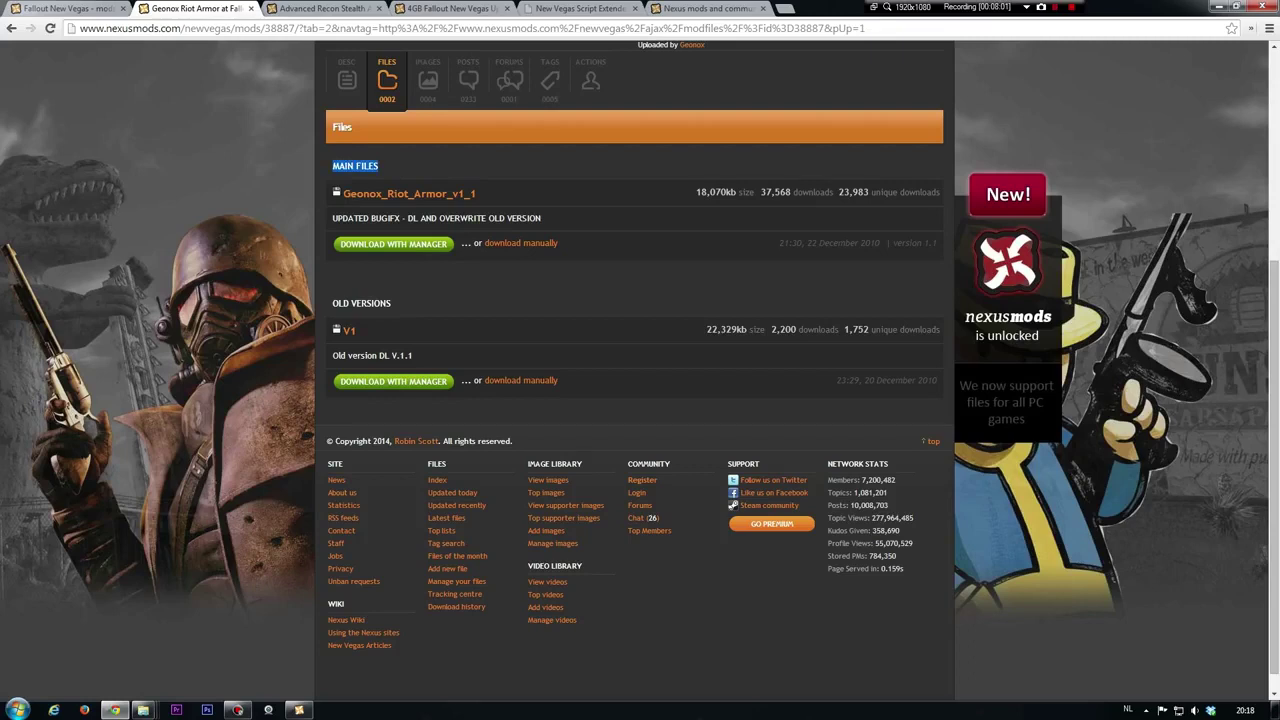
{"action": "left_click", "coordinate": [400, 168]}
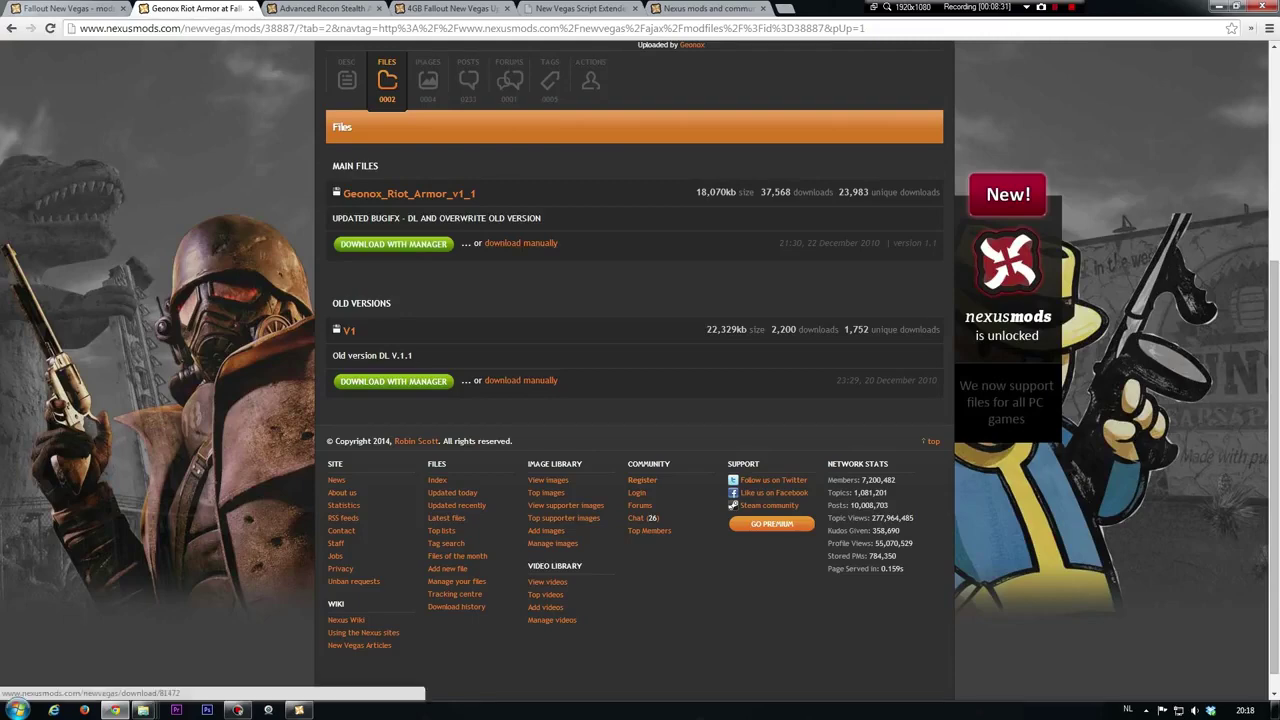
View the manual download servers for Geonox_Riot_Armor_v1_1 and close the list without choosing one
{"action": "left_click", "coordinate": [520, 243]}
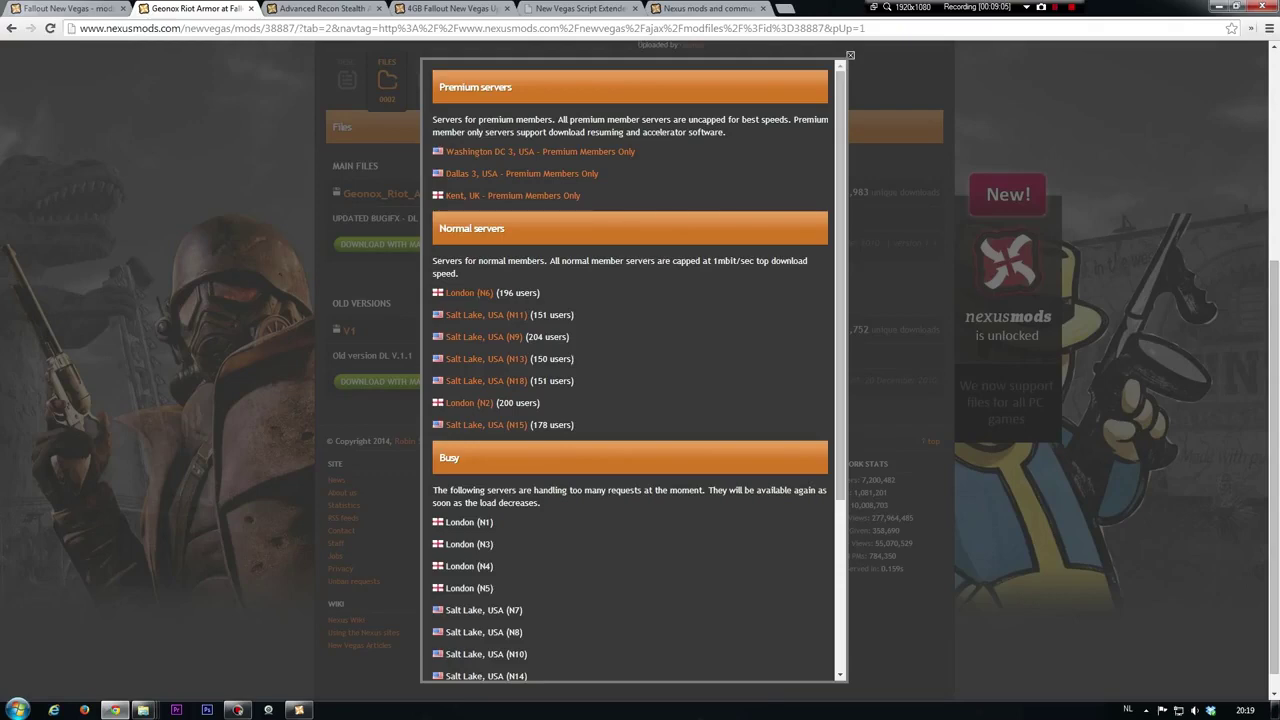
{"action": "key", "text": "Escape"}
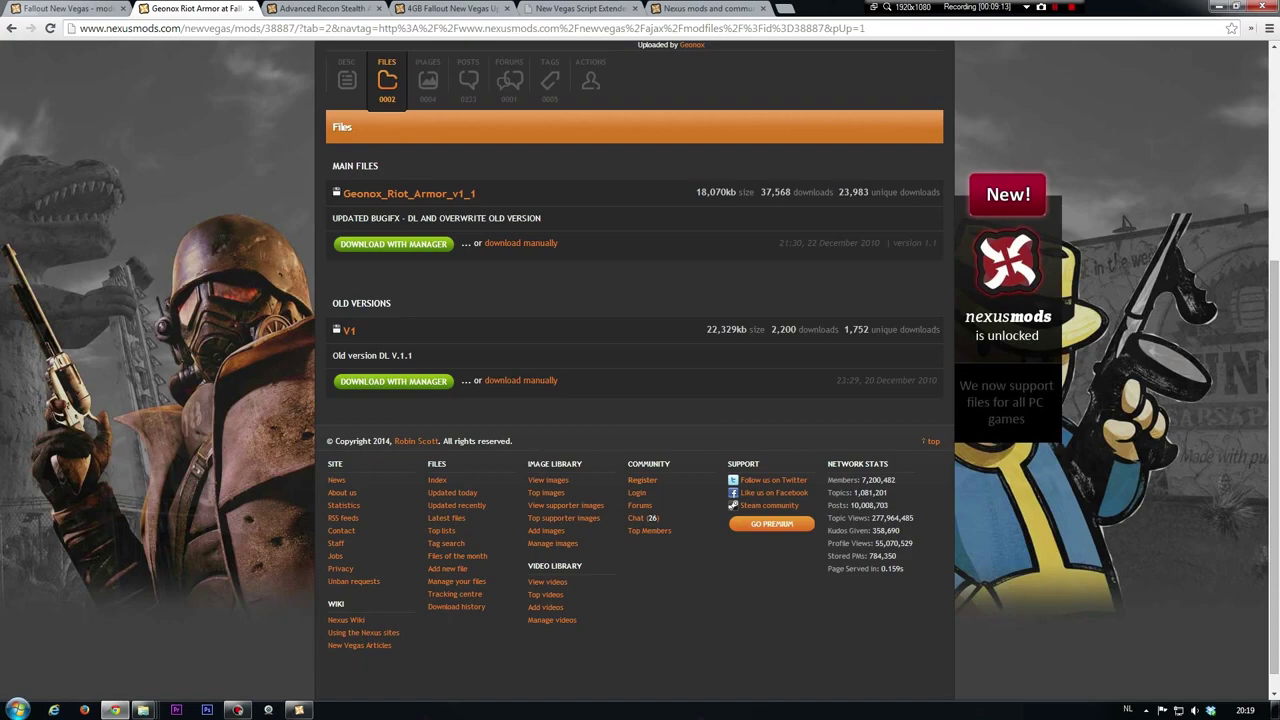
Switch to Nexus Mod Manager and look through the full plugin load order for Fallout: New Vegas
{"action": "left_click", "coordinate": [299, 710]}
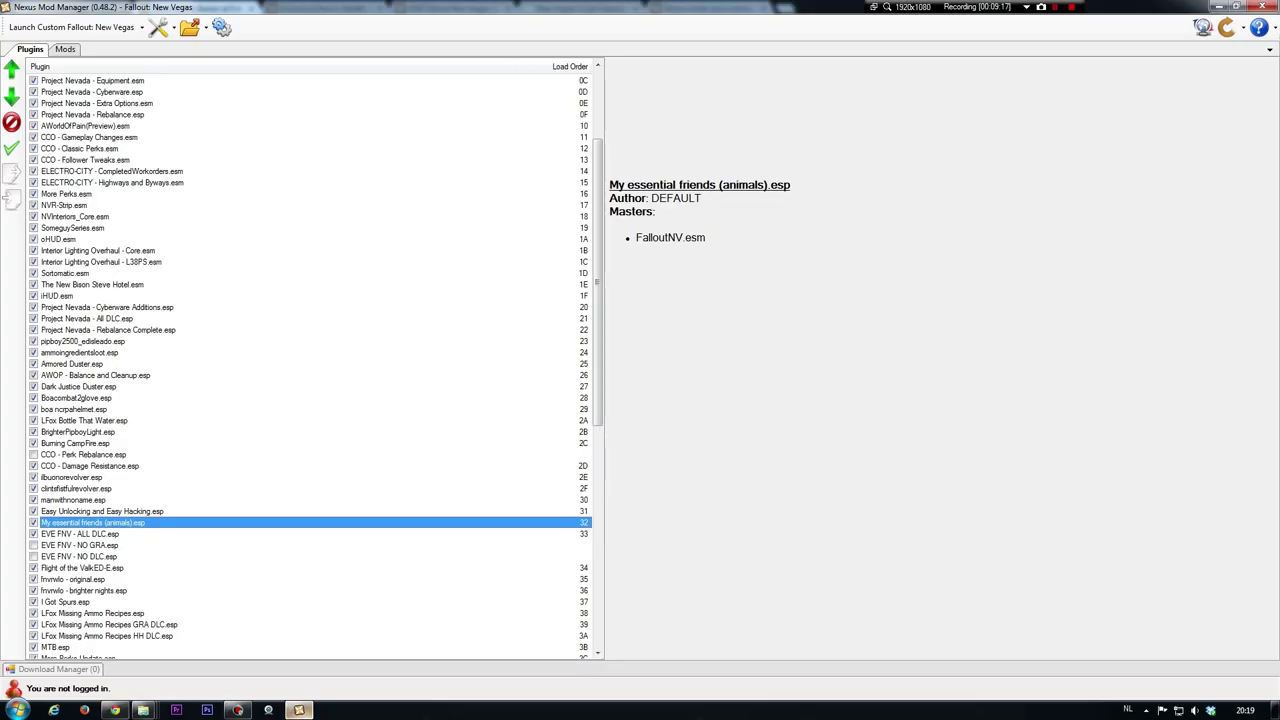
{"action": "scroll", "coordinate": [322, 365], "scroll_direction": "up", "scroll_amount": 4}
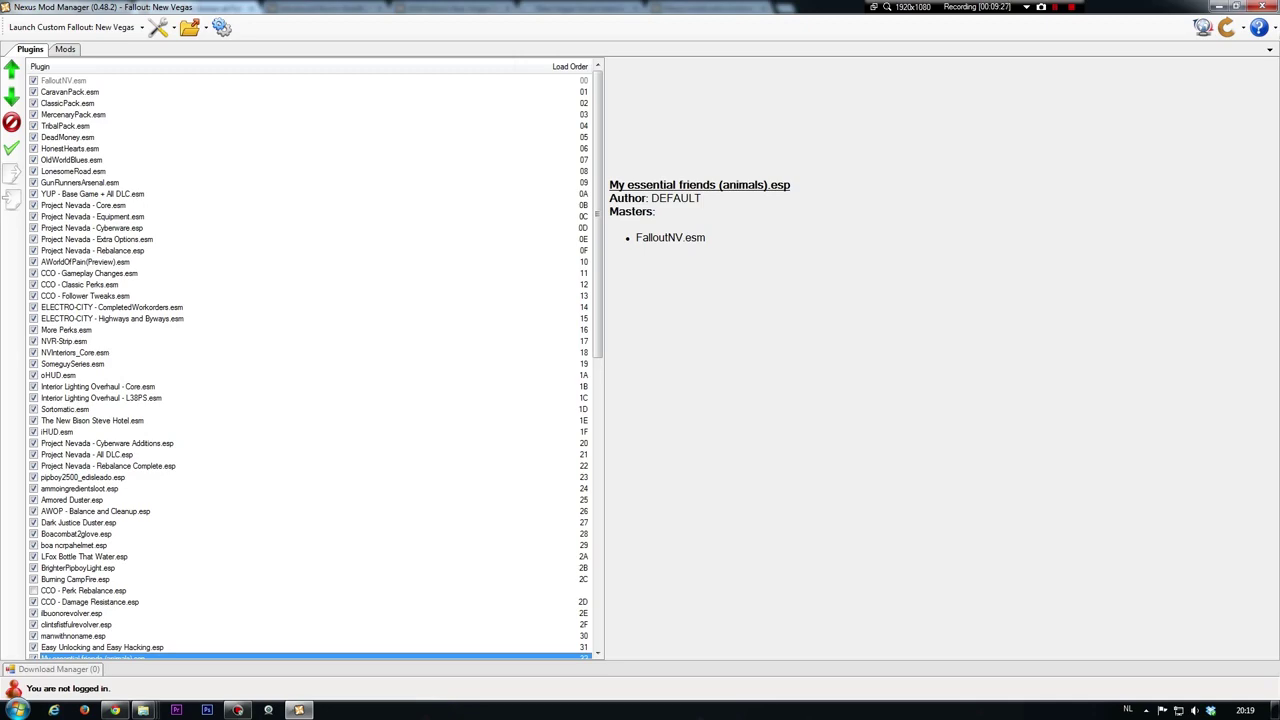
{"action": "scroll", "coordinate": [310, 360], "scroll_direction": "down", "scroll_amount": 17}
{"action": "scroll", "coordinate": [310, 360], "scroll_direction": "up", "scroll_amount": 4}
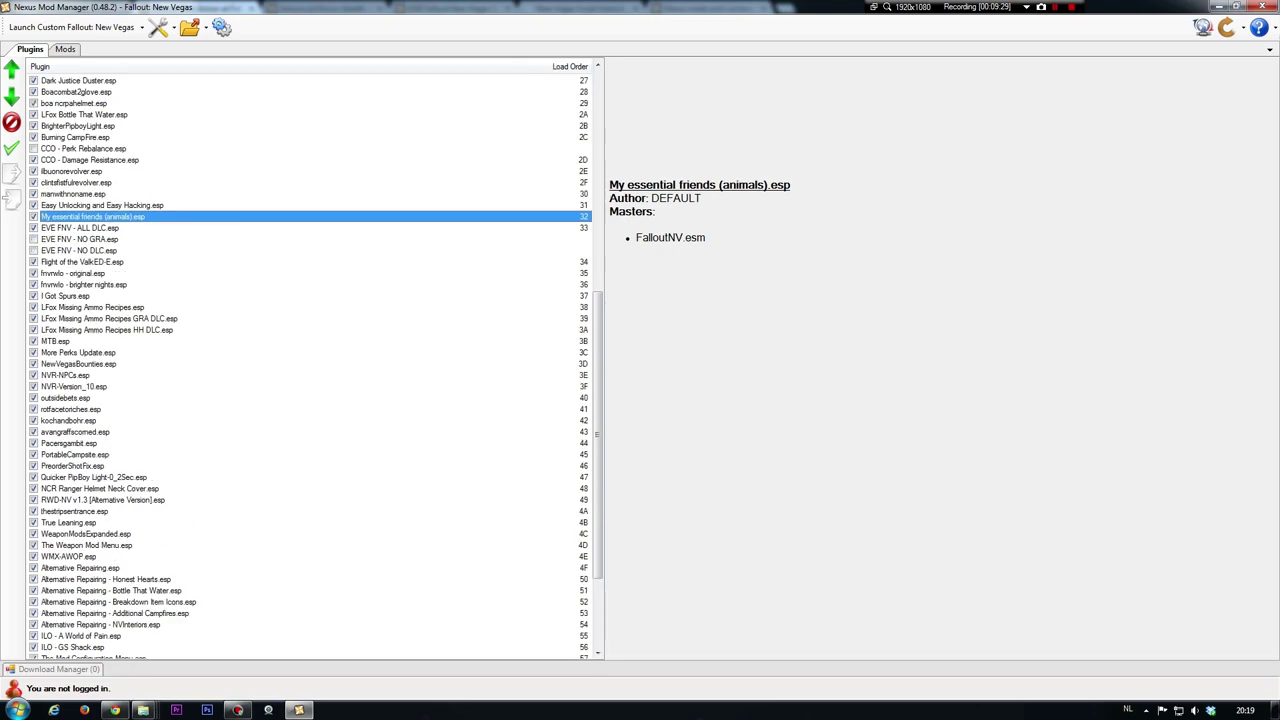
{"action": "scroll", "coordinate": [310, 360], "scroll_direction": "up", "scroll_amount": 9}
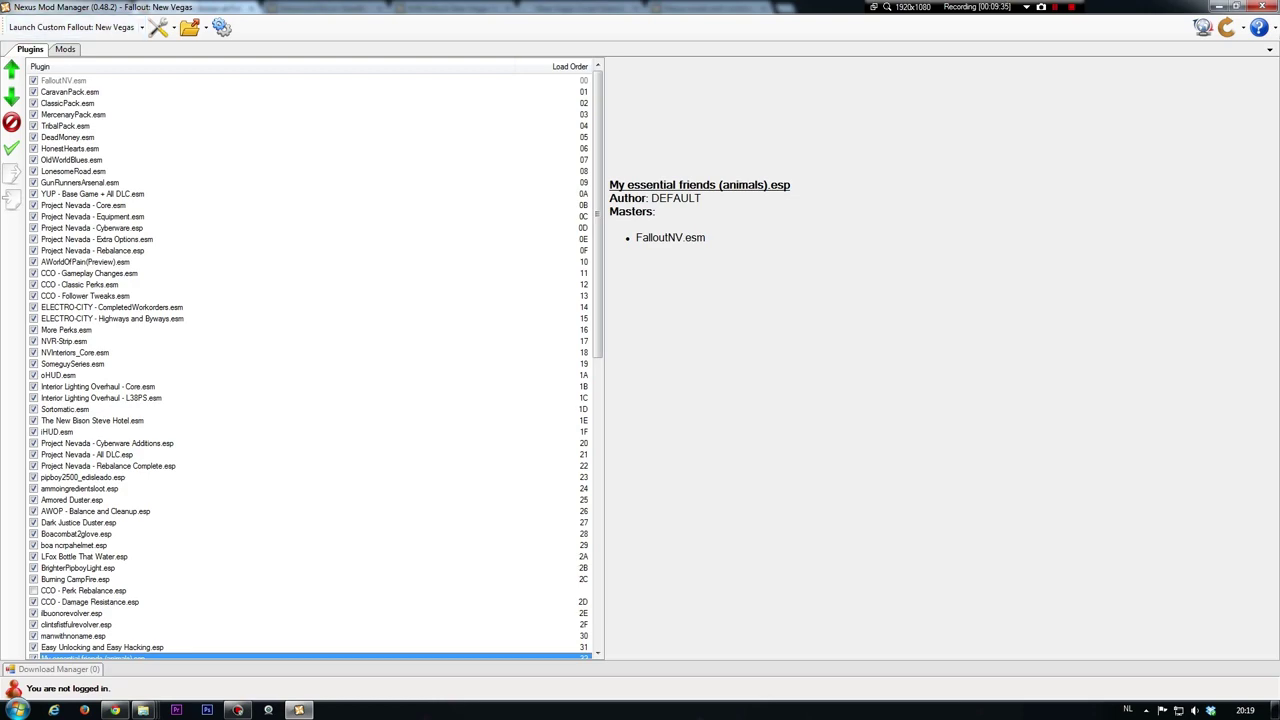
Show the list of installed mods and view the file chooser for adding a mod from file, then dismiss it
{"action": "left_click", "coordinate": [65, 49]}
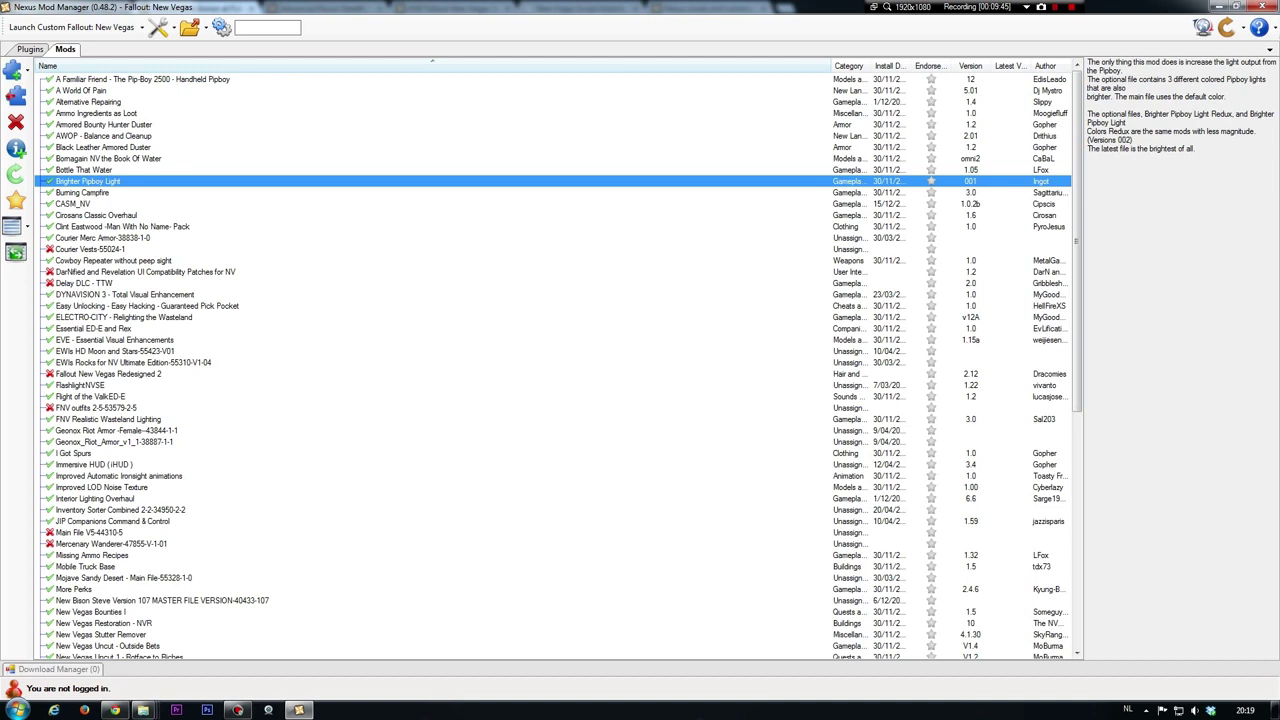
{"action": "mouse_move", "coordinate": [58, 669]}
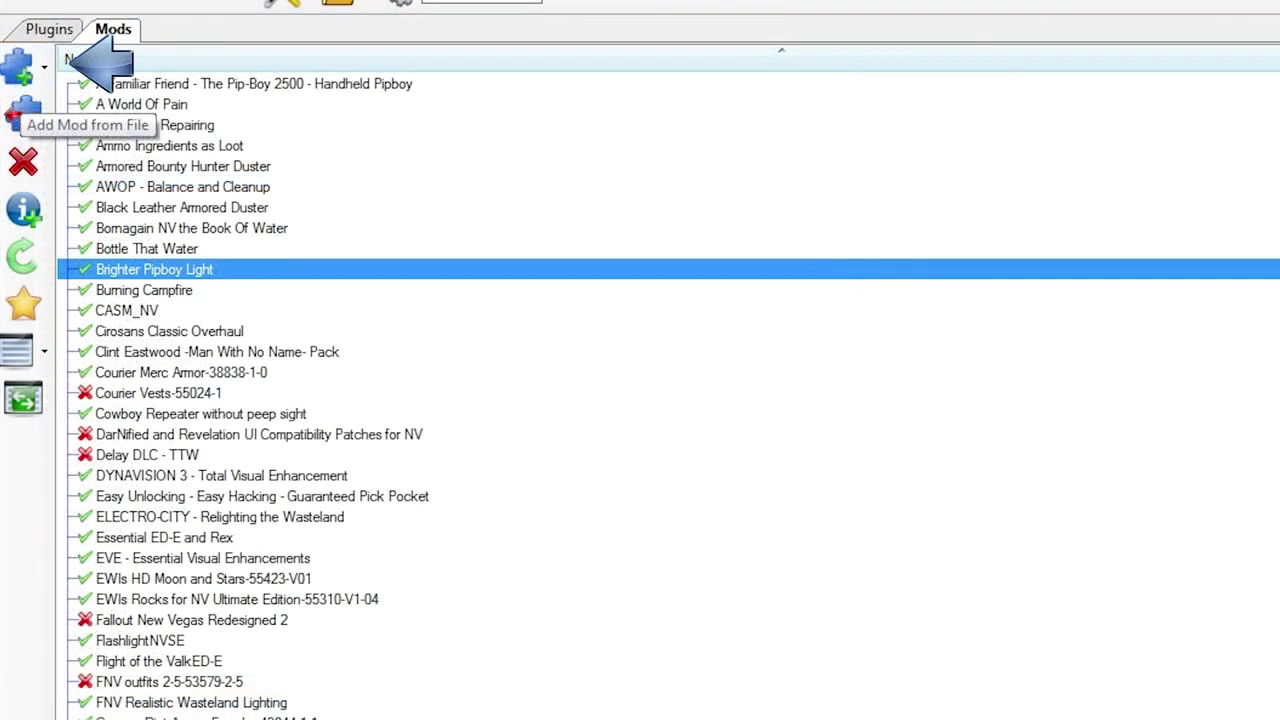
{"action": "left_click", "coordinate": [19, 68]}
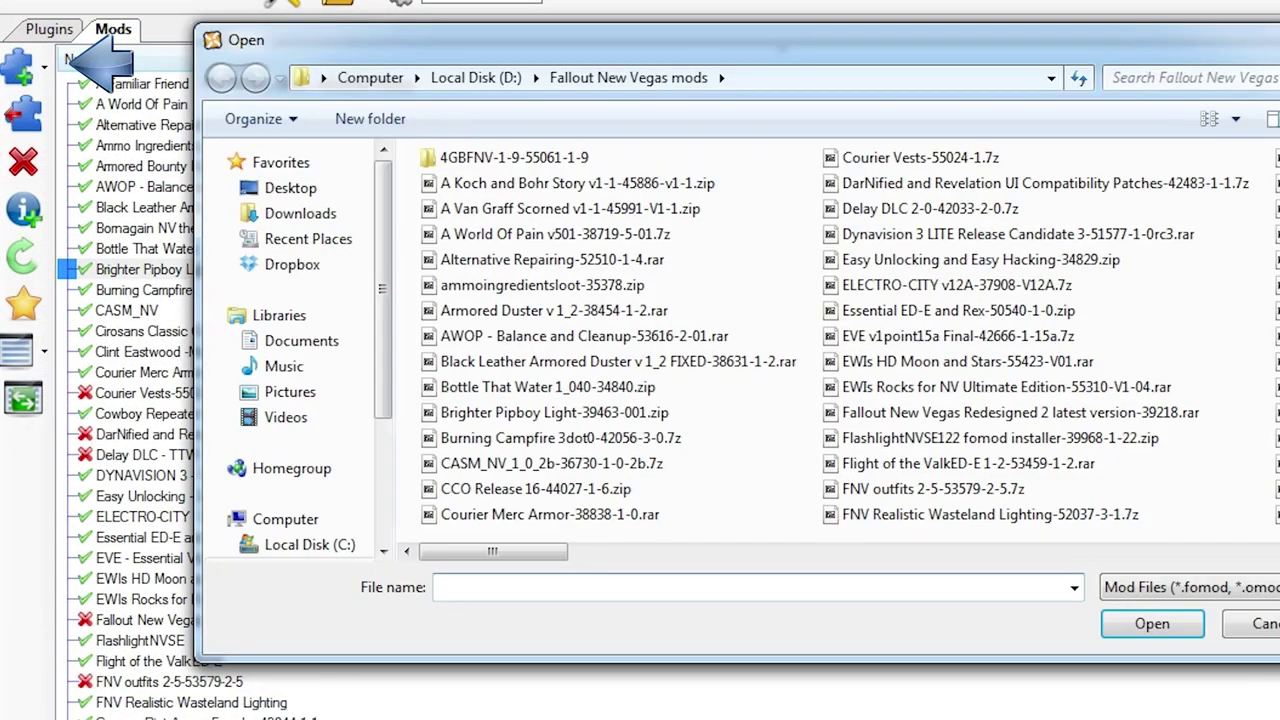
{"action": "key", "text": "Escape"}
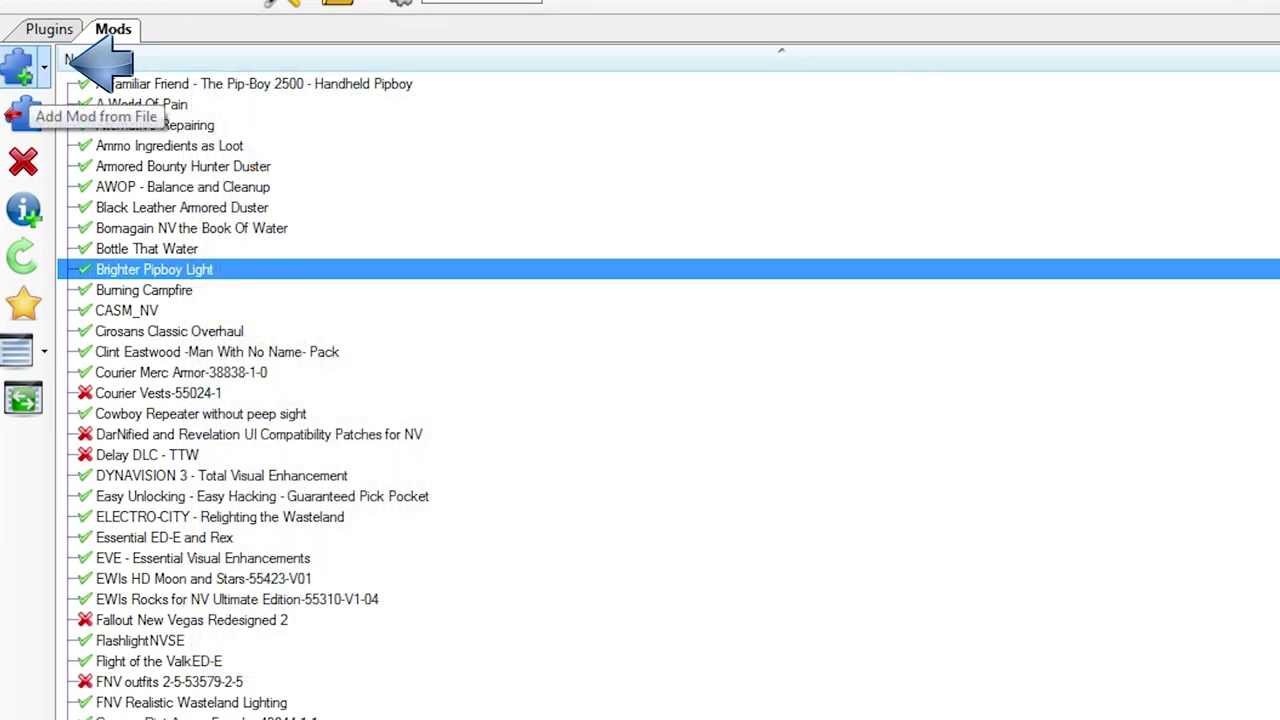
Browse the mod archives in the Fallout New Vegas mods folder, including Courier Vests-55024-1.7z, and cancel without adding any
{"action": "left_click", "coordinate": [19, 68]}
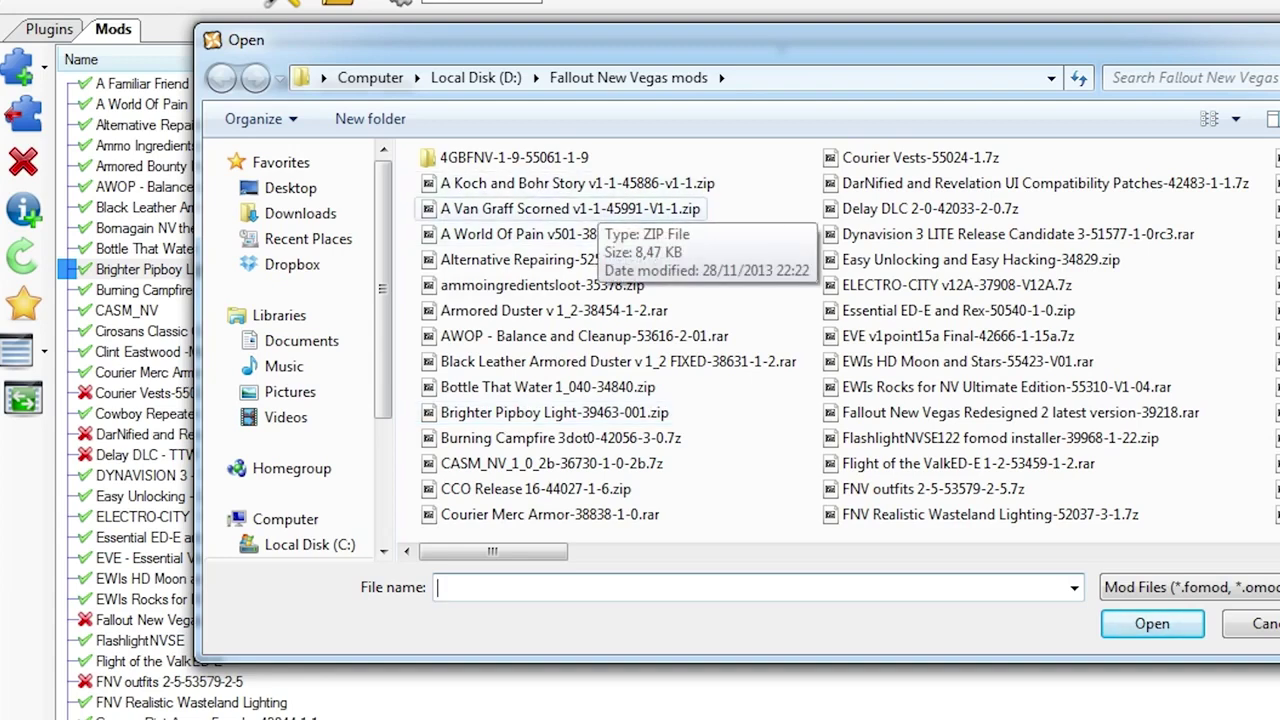
{"action": "left_click", "coordinate": [598, 184]}
{"action": "left_click", "coordinate": [584, 337]}
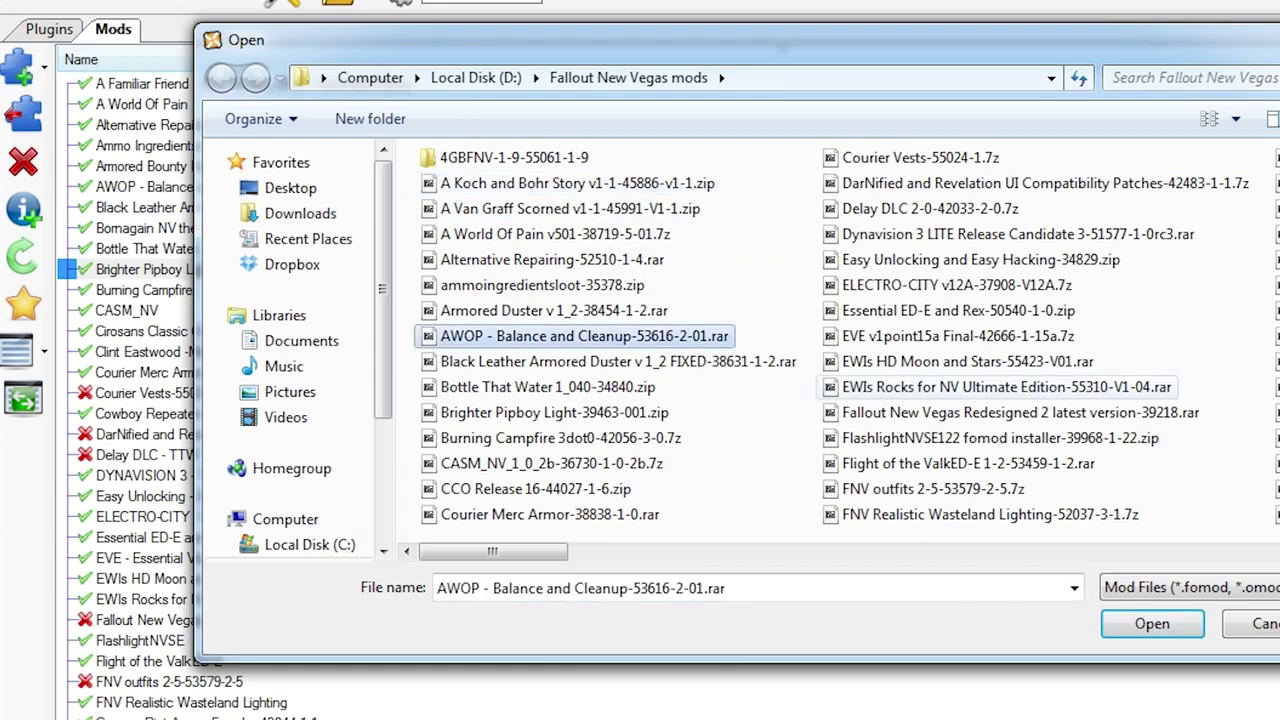
{"action": "left_click", "coordinate": [920, 158]}
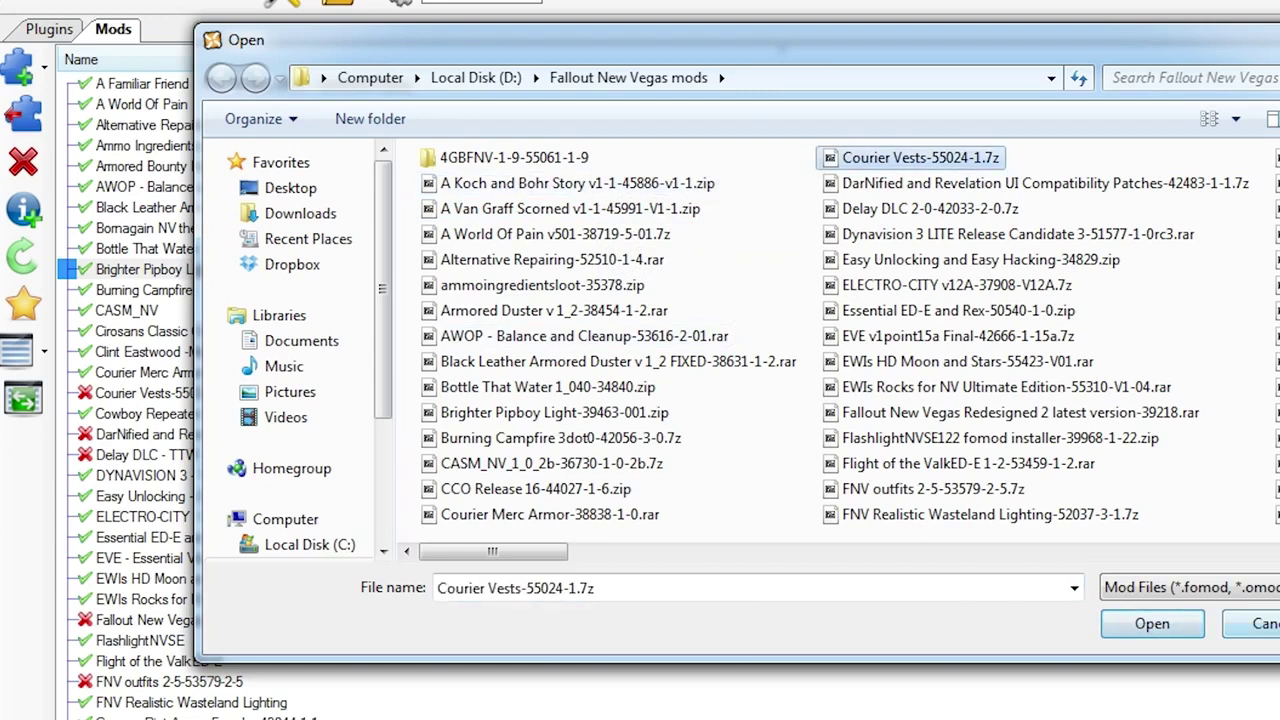
{"action": "left_click", "coordinate": [1266, 624]}
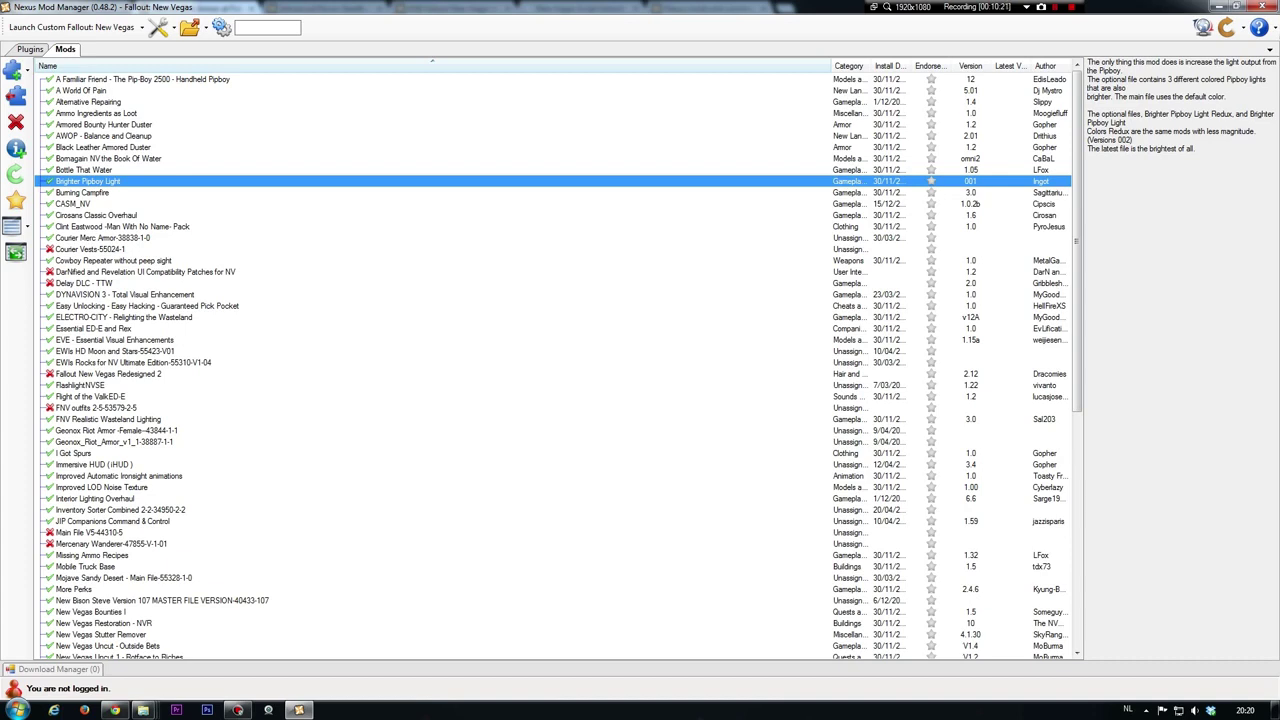
Look through the installed mods, examining Courier Vests-55024-1, the three NMCs_Texture_Pack_For_New_Vegas entries and EWIs Rocks for NV Ultimate Edition
{"action": "left_click", "coordinate": [90, 249]}
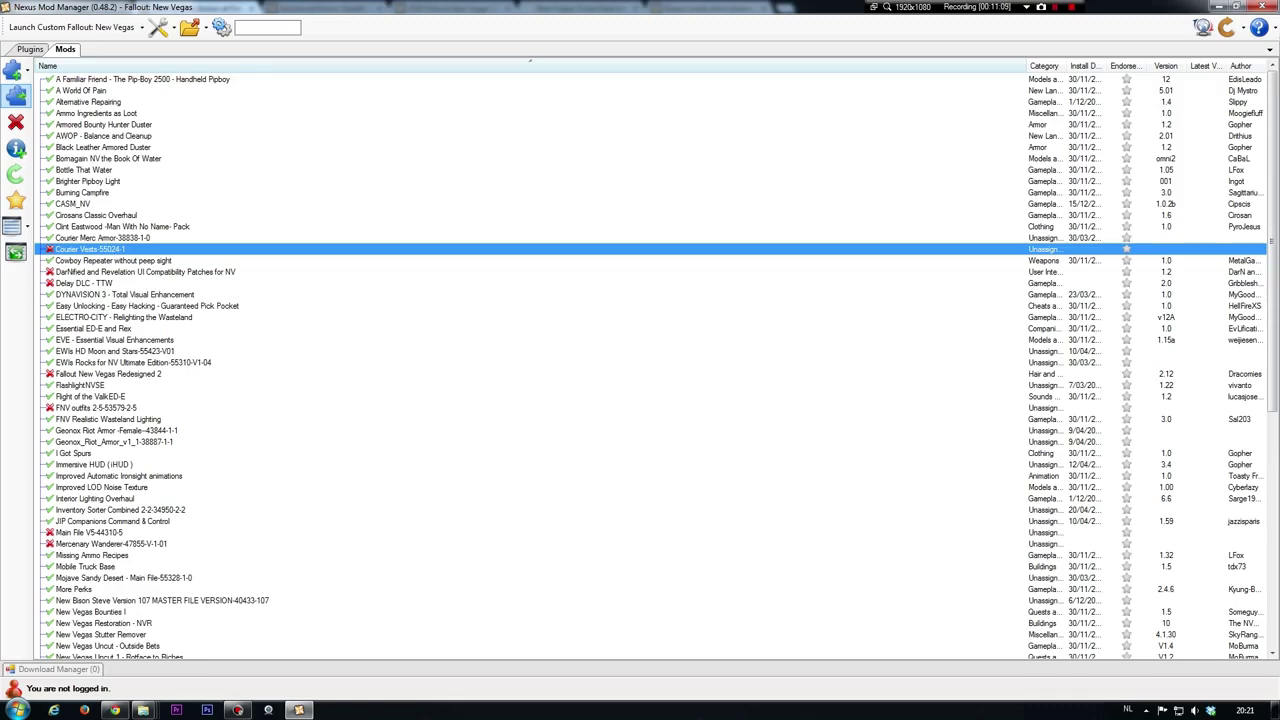
{"action": "scroll", "coordinate": [656, 365], "scroll_direction": "down", "scroll_amount": 7}
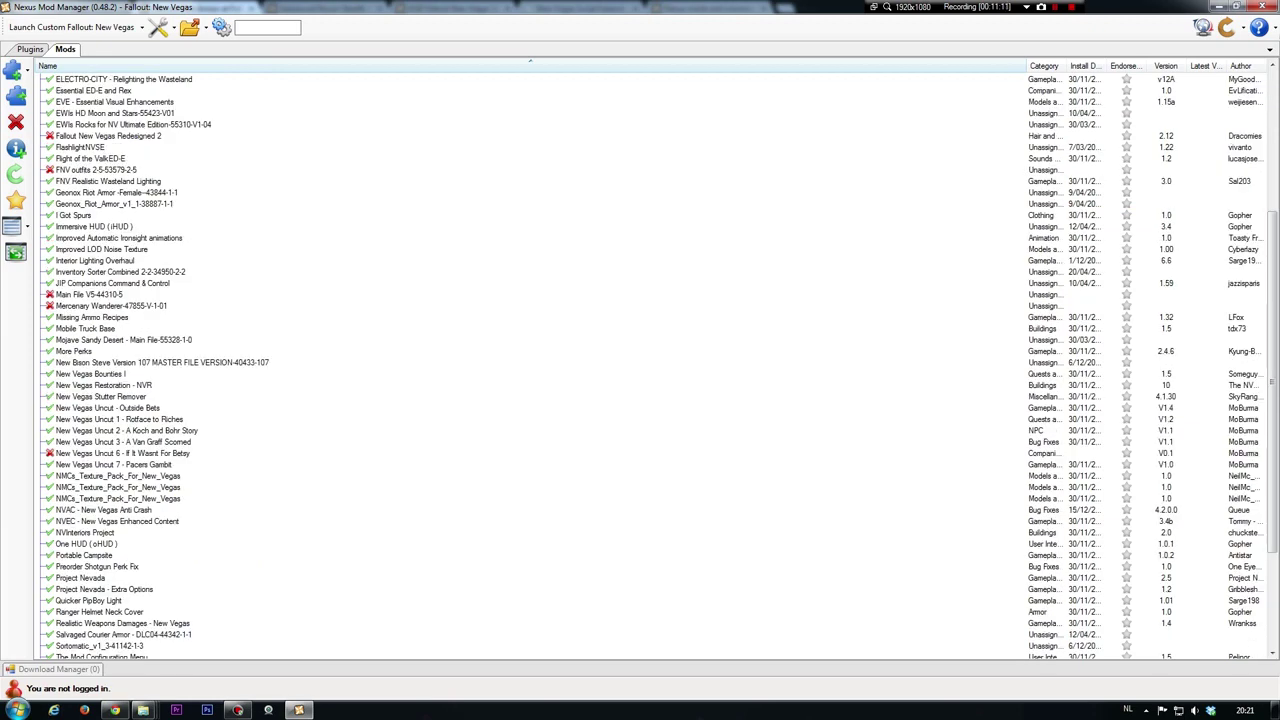
{"action": "left_click", "coordinate": [118, 476]}
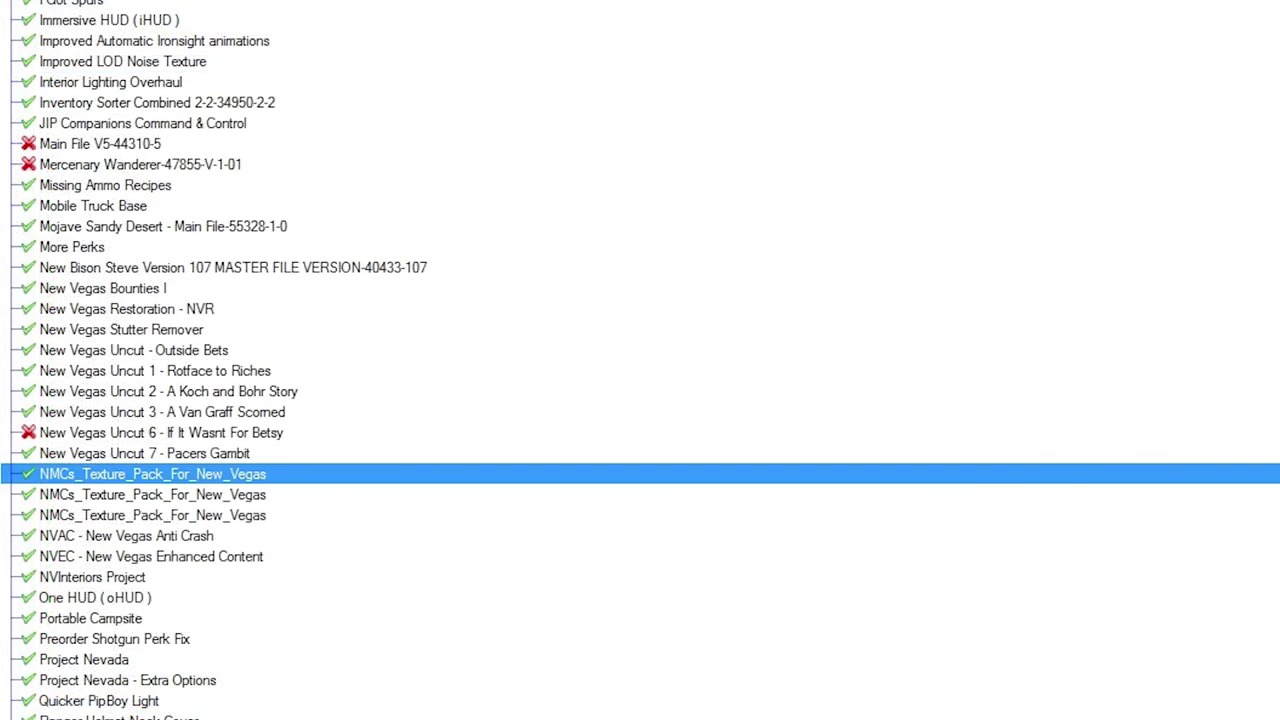
{"action": "left_click", "coordinate": [152, 515]}
{"action": "left_click", "coordinate": [152, 474]}
{"action": "left_click", "coordinate": [152, 495]}
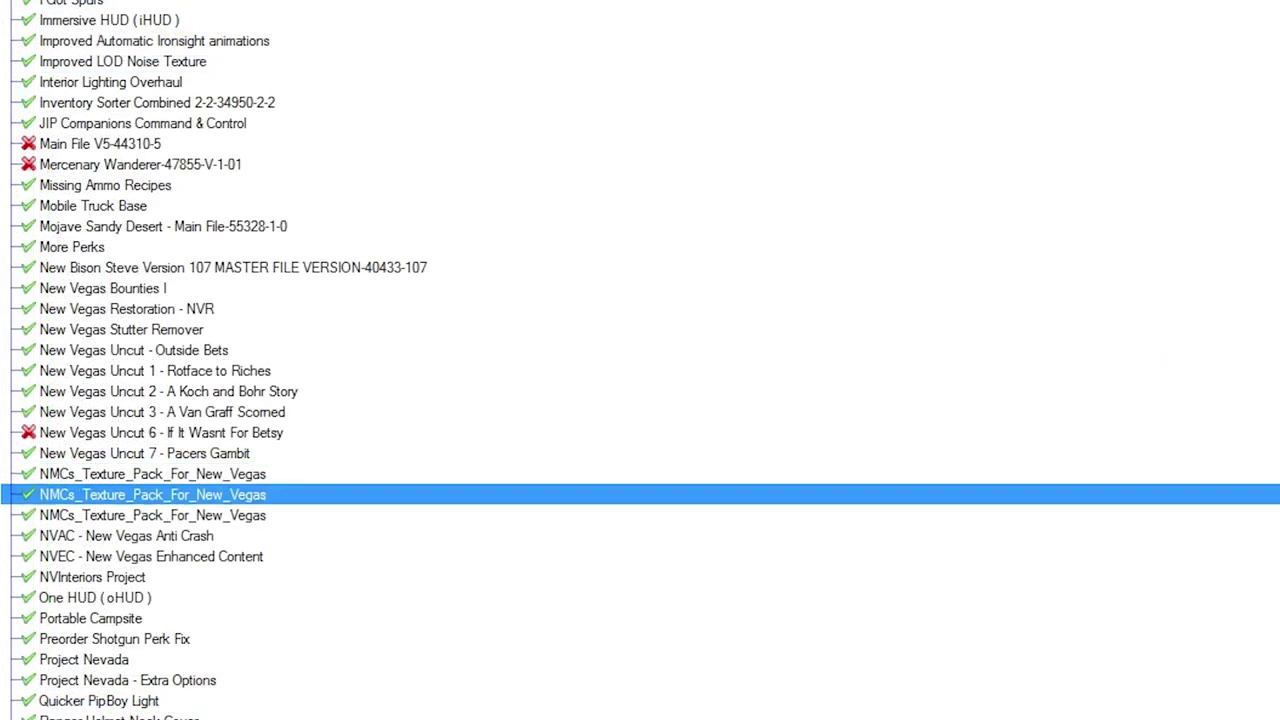
{"action": "left_click", "coordinate": [152, 515]}
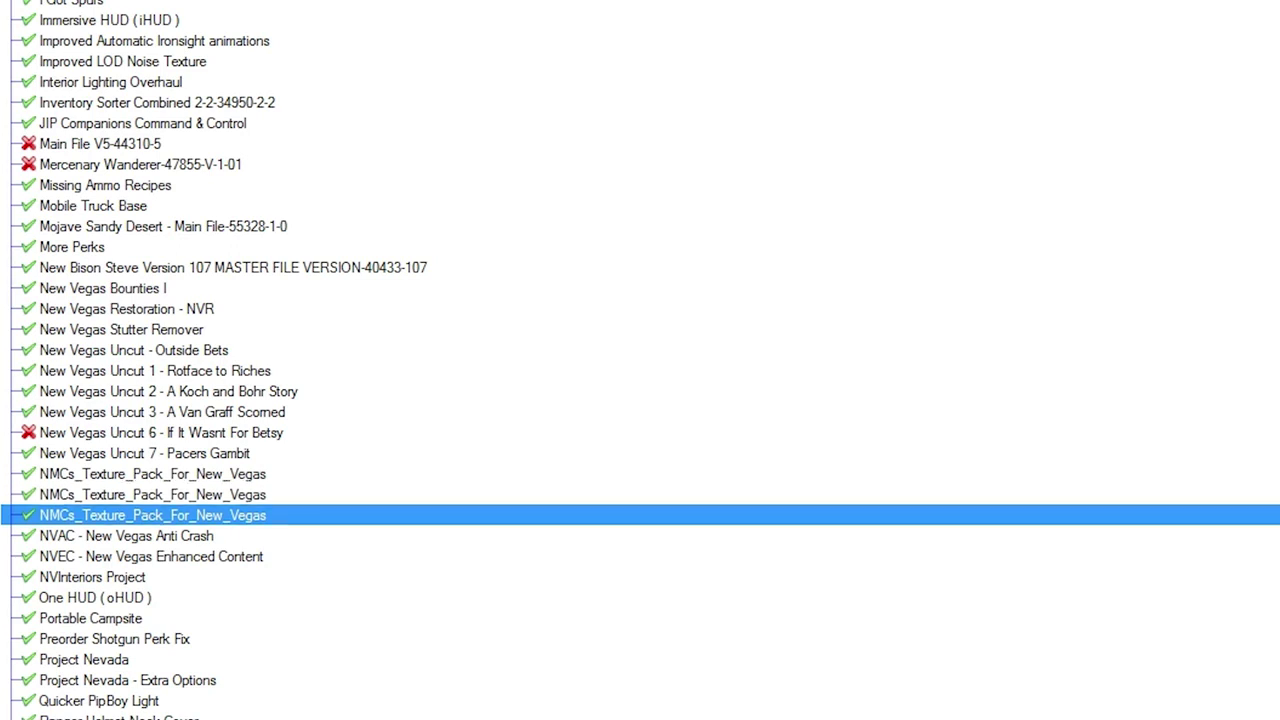
{"action": "left_click", "coordinate": [152, 474]}
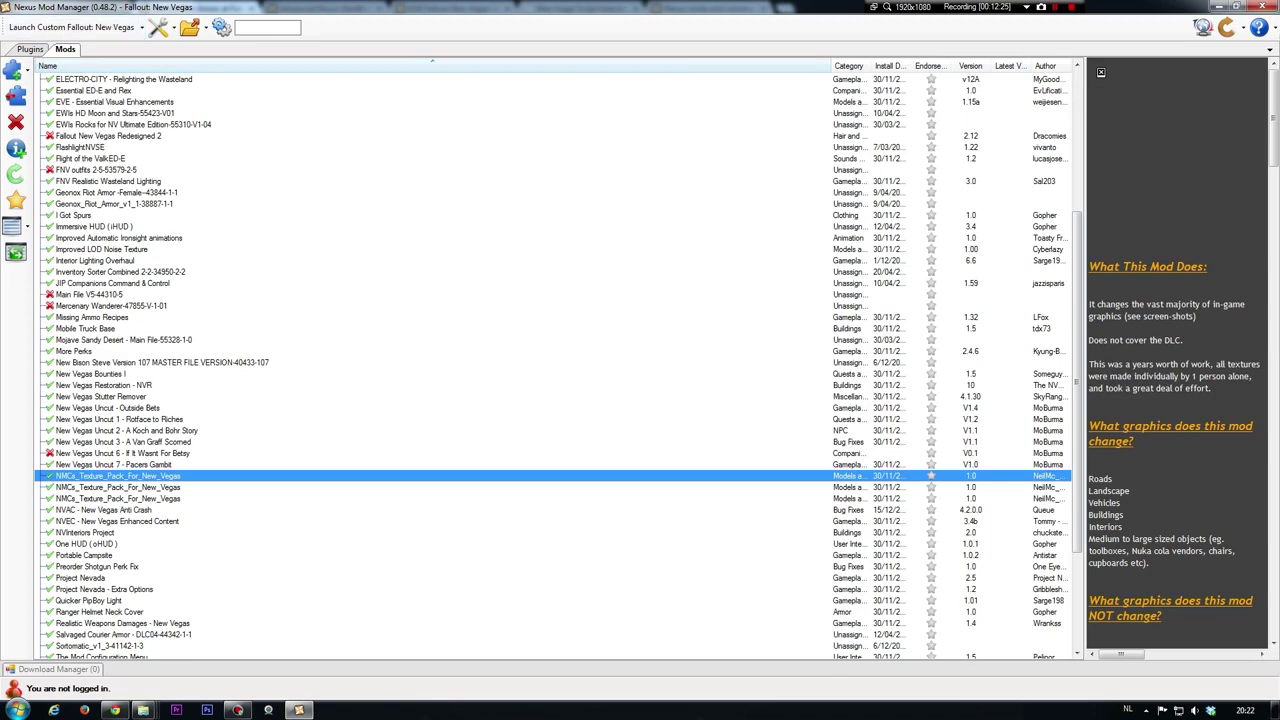
{"action": "scroll", "coordinate": [555, 360], "scroll_direction": "up", "scroll_amount": 7}
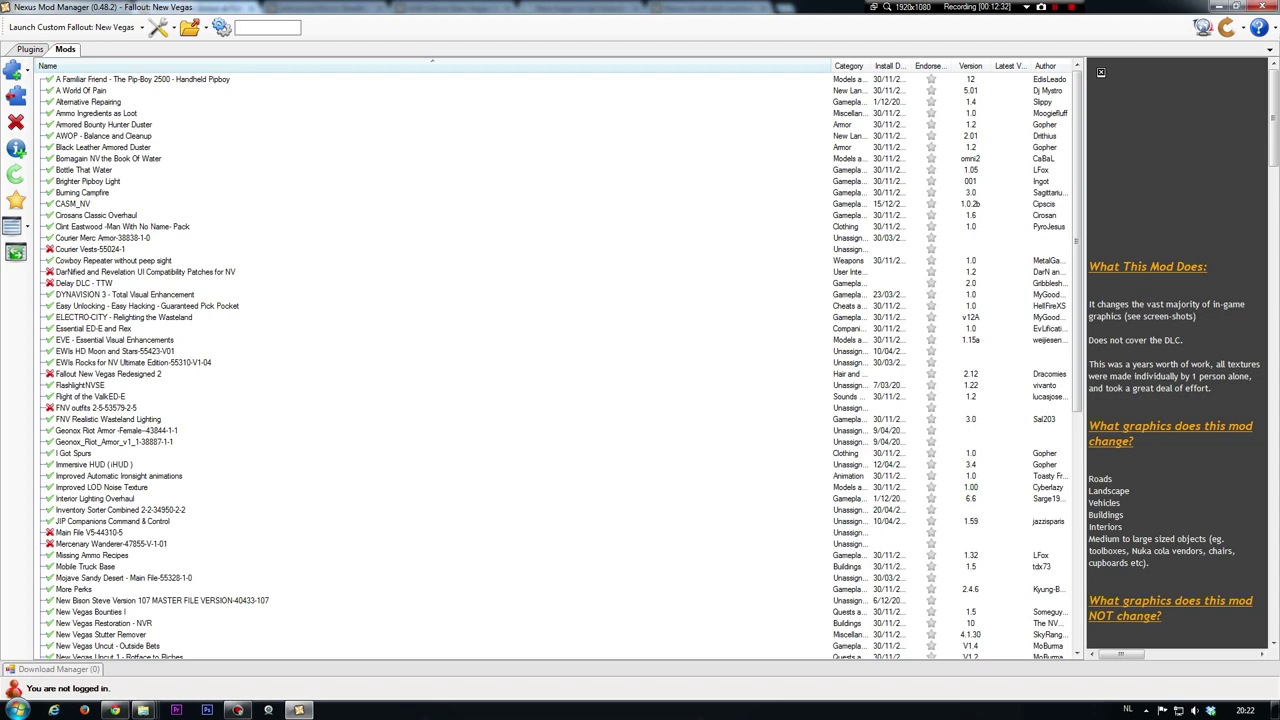
{"action": "left_click", "coordinate": [133, 363]}
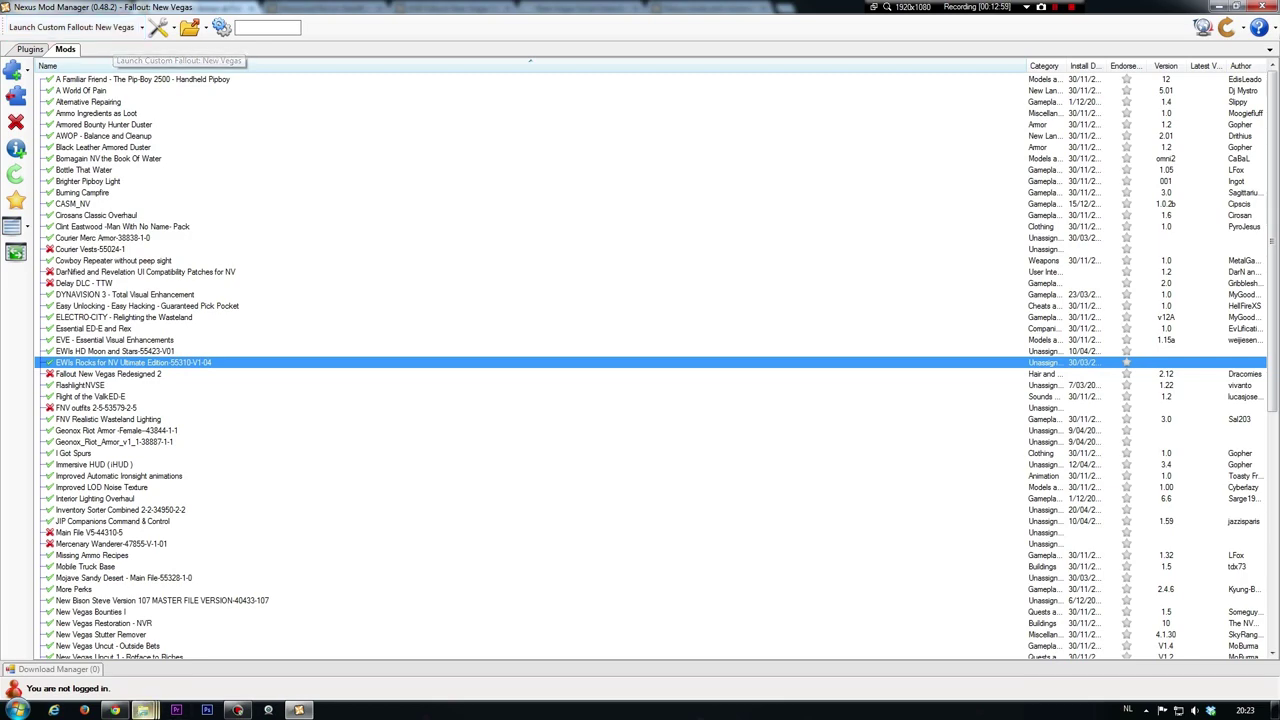
Switch to the Fallout New Vegas game folder, locate fnv4gb.exe without renaming it, and move the folder window out of view
{"action": "left_click", "coordinate": [142, 709]}
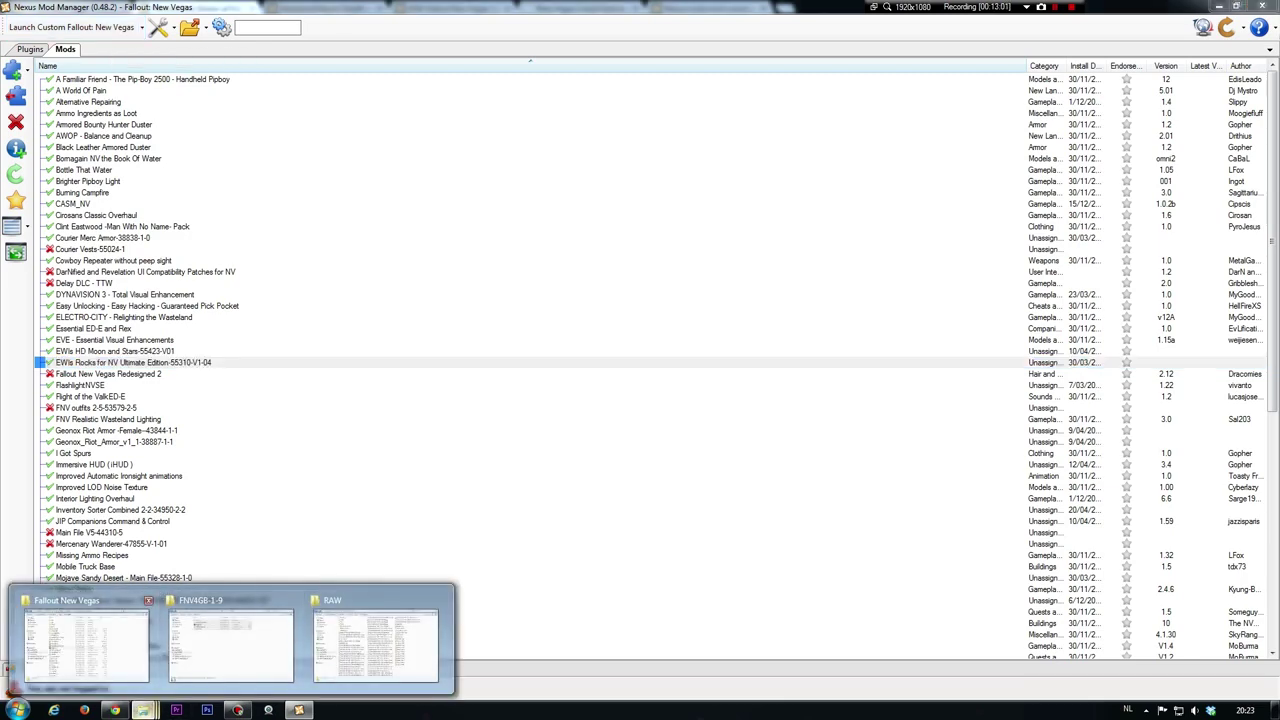
{"action": "left_click", "coordinate": [87, 645]}
{"action": "left_click", "coordinate": [465, 333]}
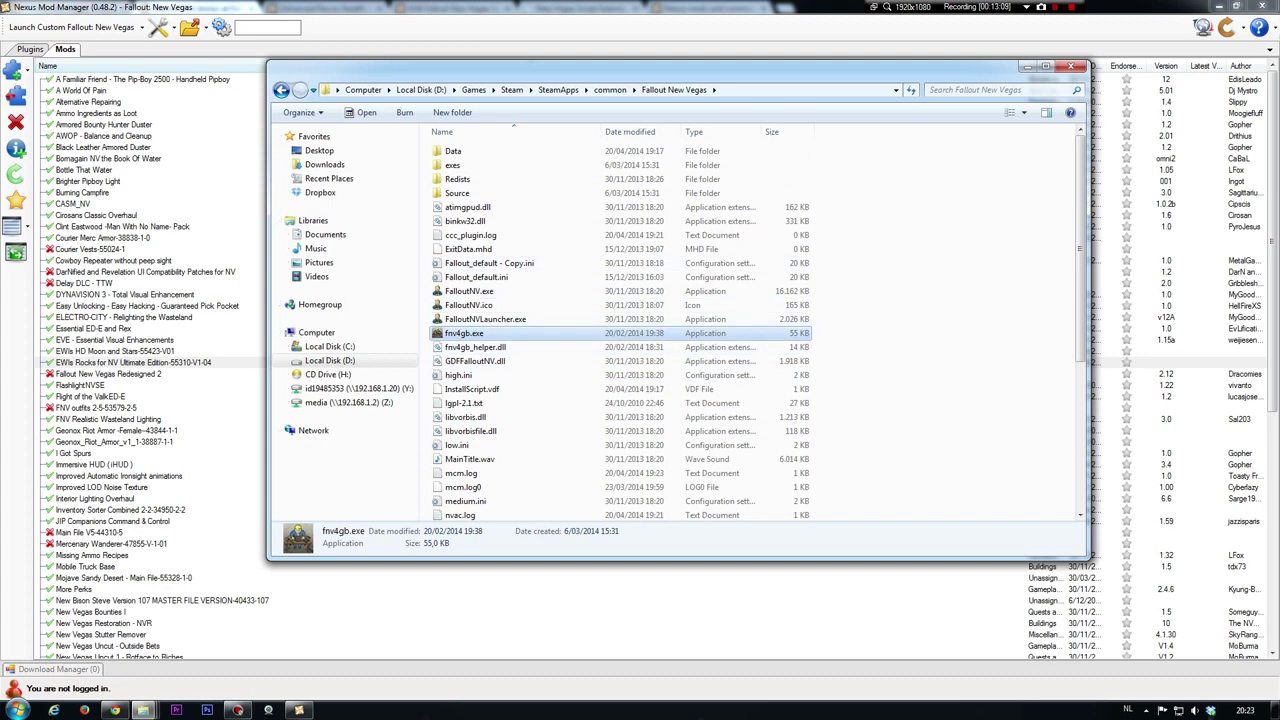
{"action": "left_click", "coordinate": [464, 333]}
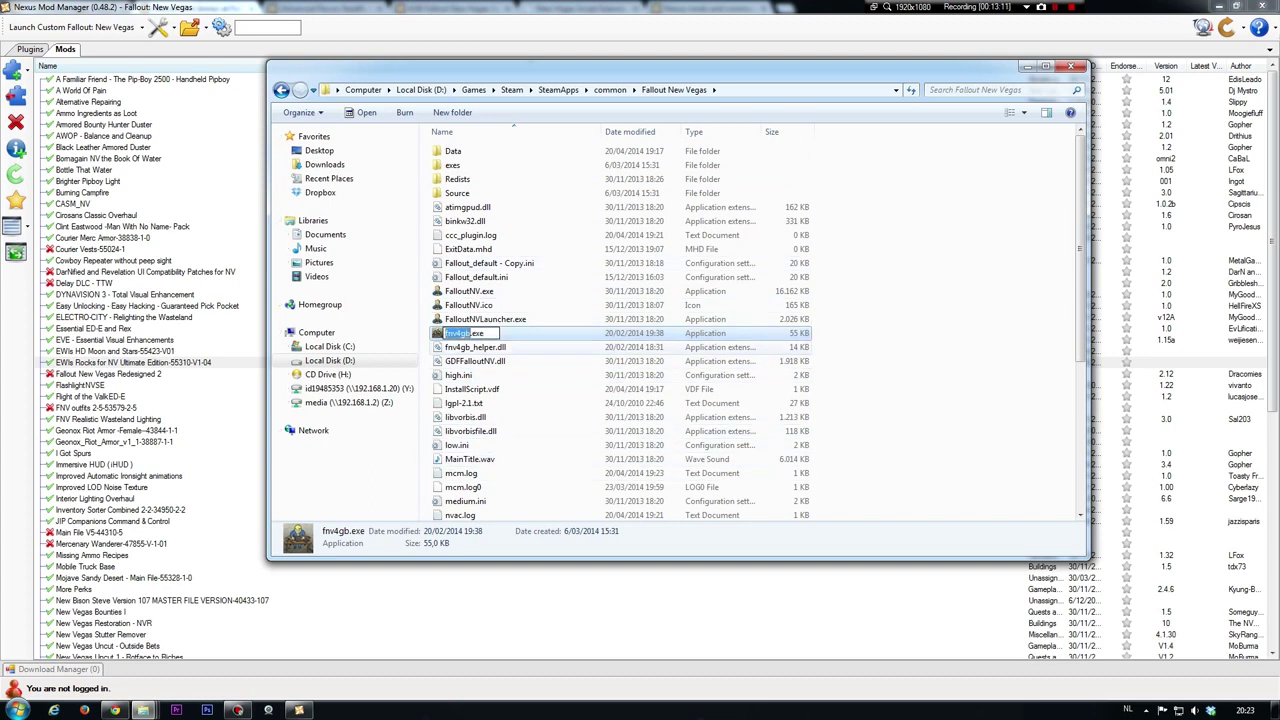
{"action": "left_click", "coordinate": [475, 347]}
{"action": "left_click", "coordinate": [464, 333]}
{"action": "left_click_drag", "start_coordinate": [640, 68], "coordinate": [0, 98]}
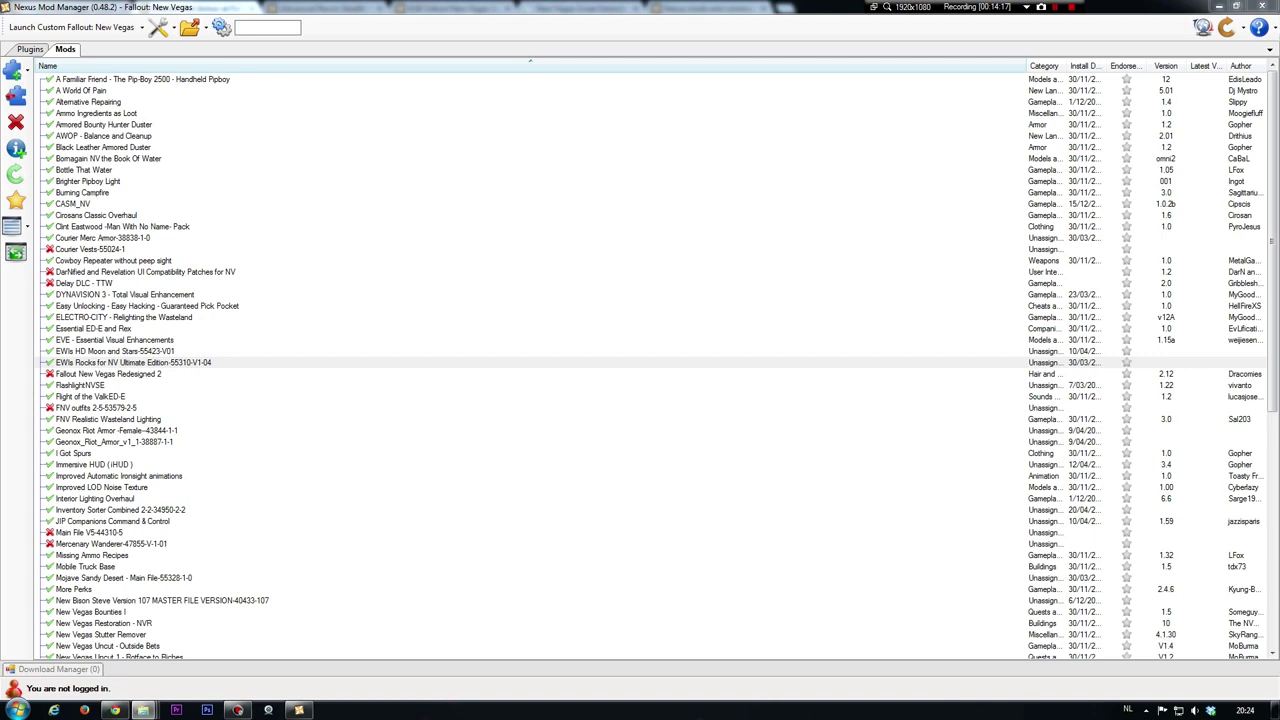
Show the plugin load order in Nexus Mod Manager and examine the details of GunRunnersArsenal.esm and YUP - Base Game + All DLC.esm
{"action": "left_click", "coordinate": [91, 249]}
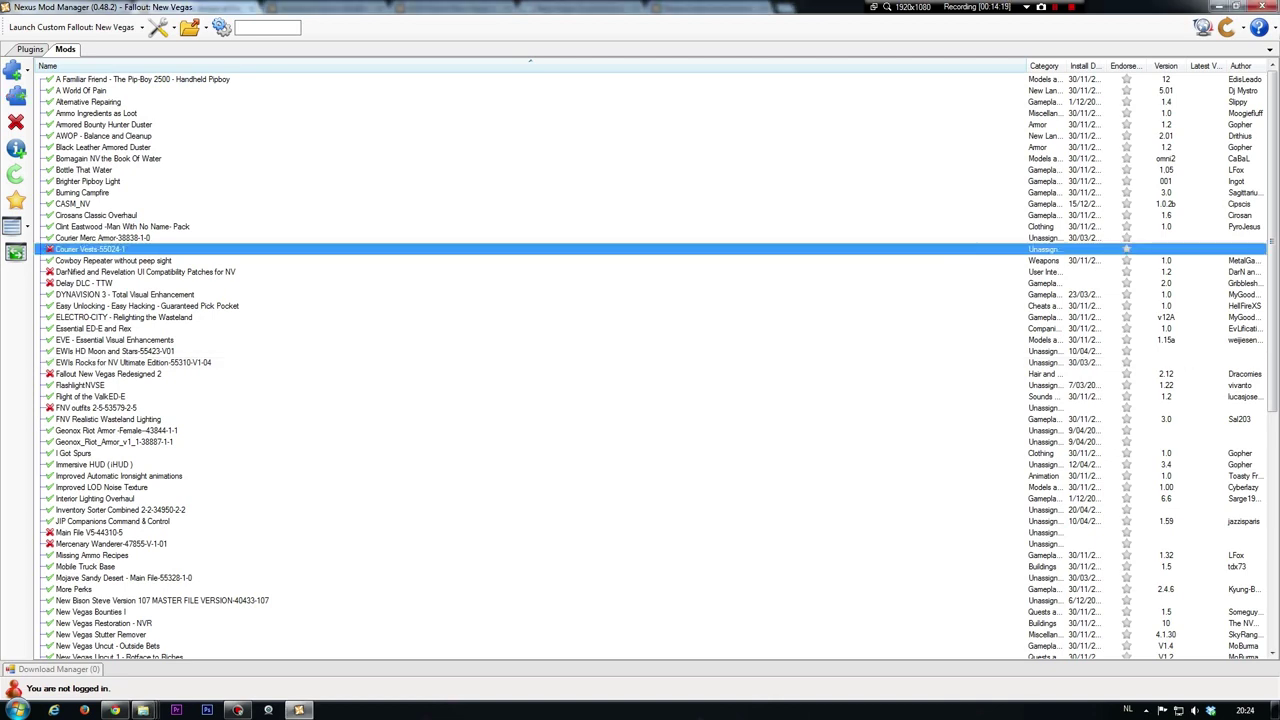
{"action": "left_click", "coordinate": [30, 49]}
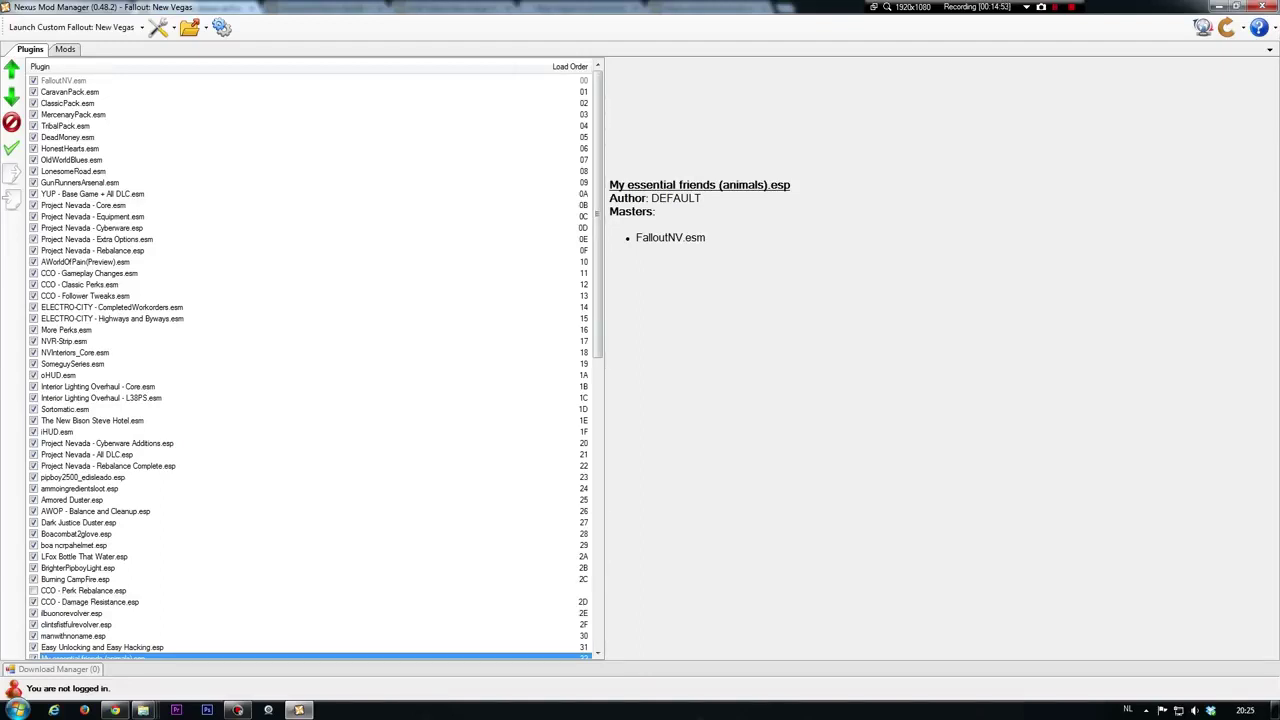
{"action": "left_click", "coordinate": [80, 183]}
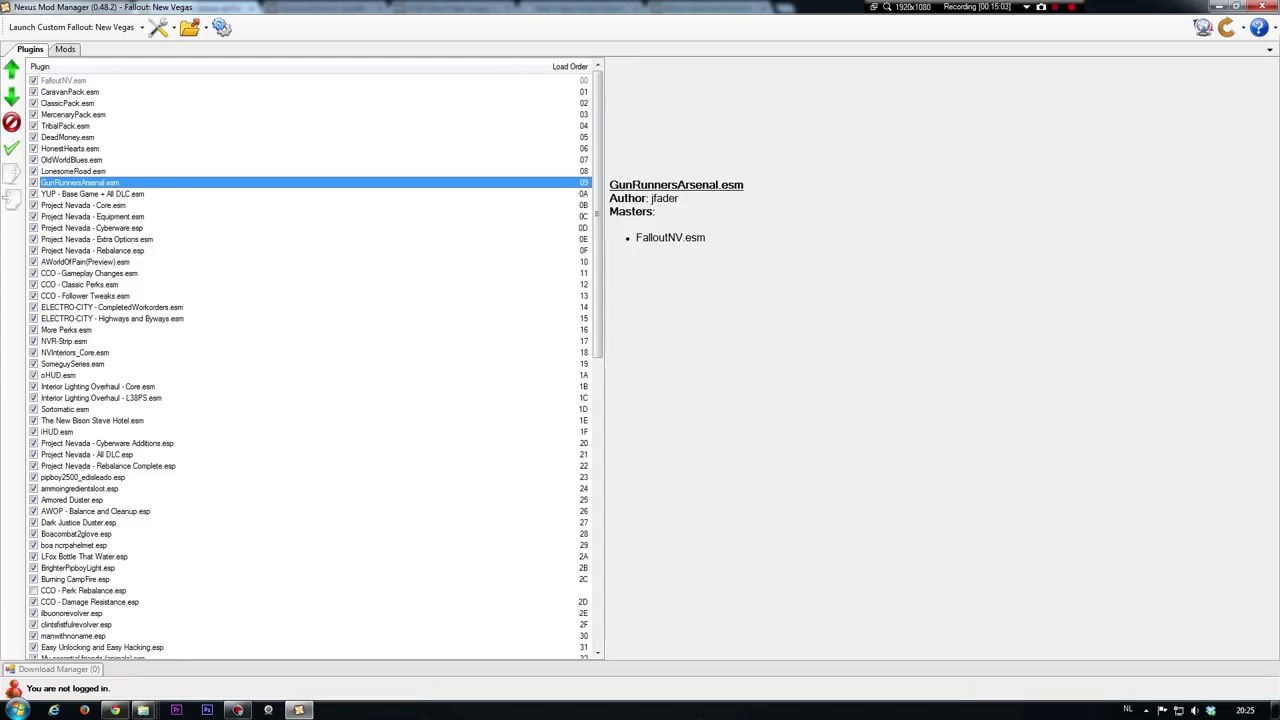
{"action": "left_click", "coordinate": [92, 194]}
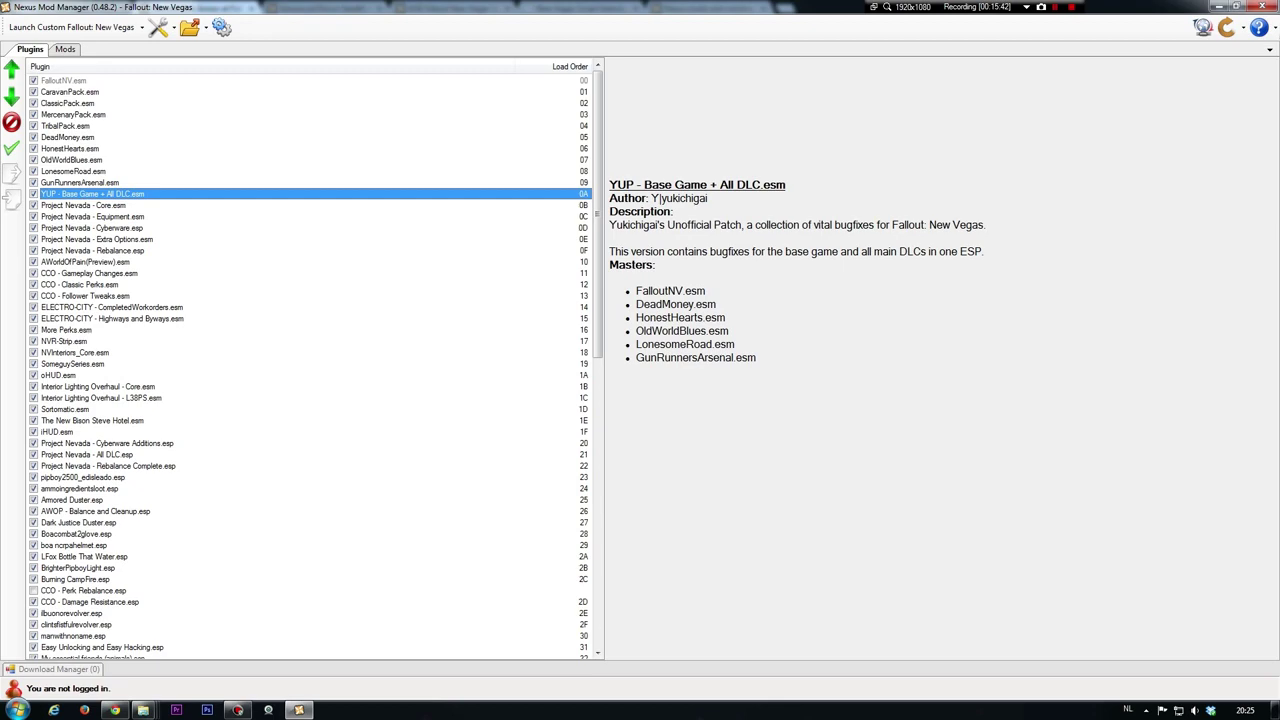
Compare the required masters of the EVE FNV plugins for ALL DLC, NO GRA and NO DLC
{"action": "scroll", "coordinate": [300, 365], "scroll_direction": "down", "scroll_amount": 12}
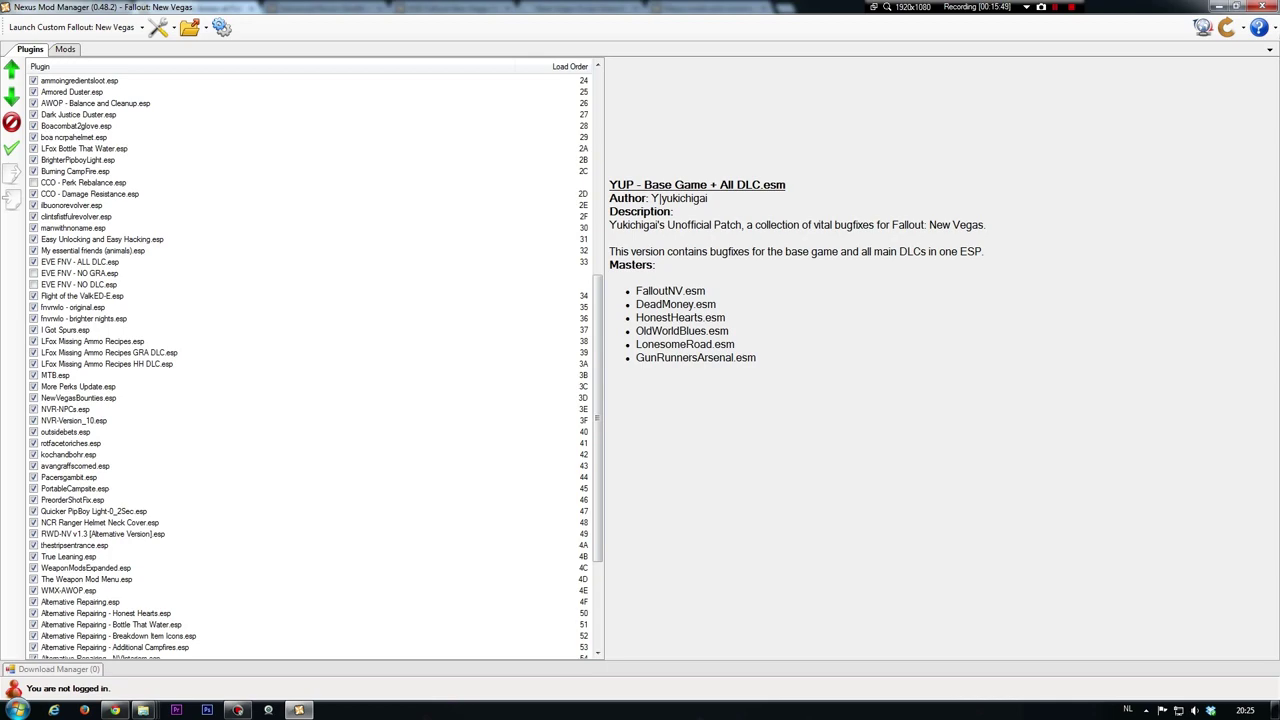
{"action": "left_click", "coordinate": [80, 262]}
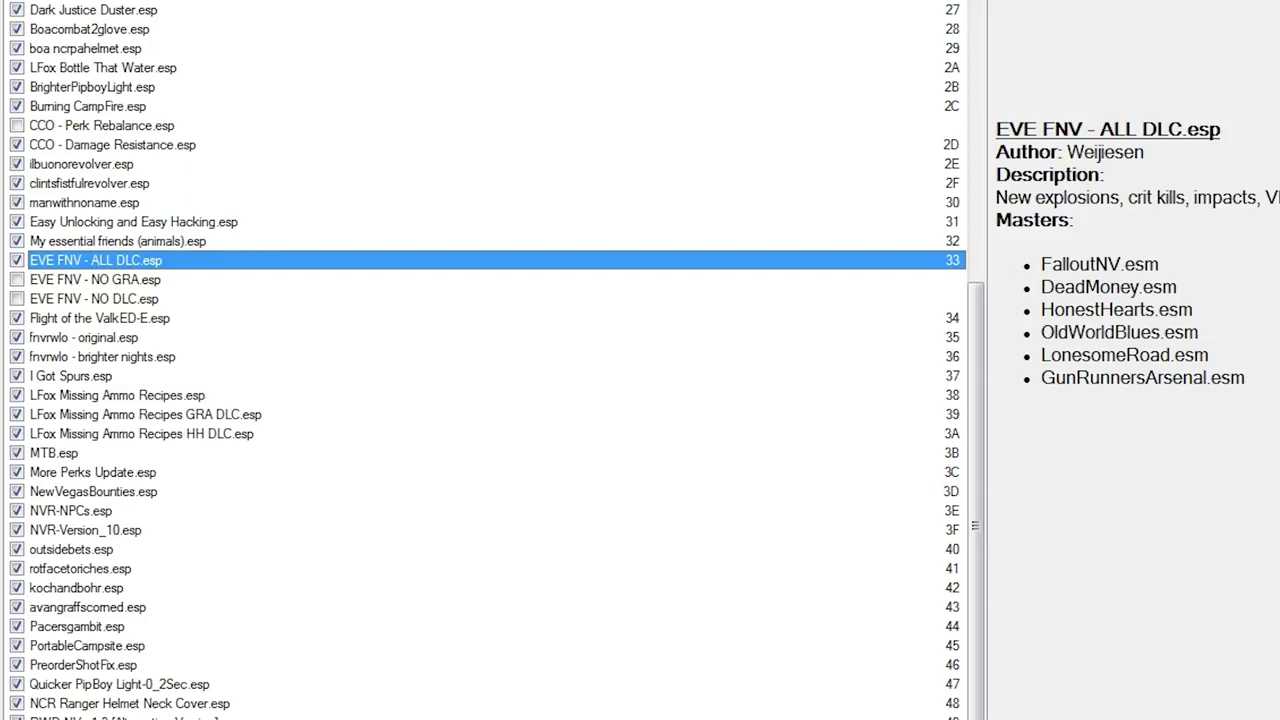
{"action": "left_click", "coordinate": [95, 280]}
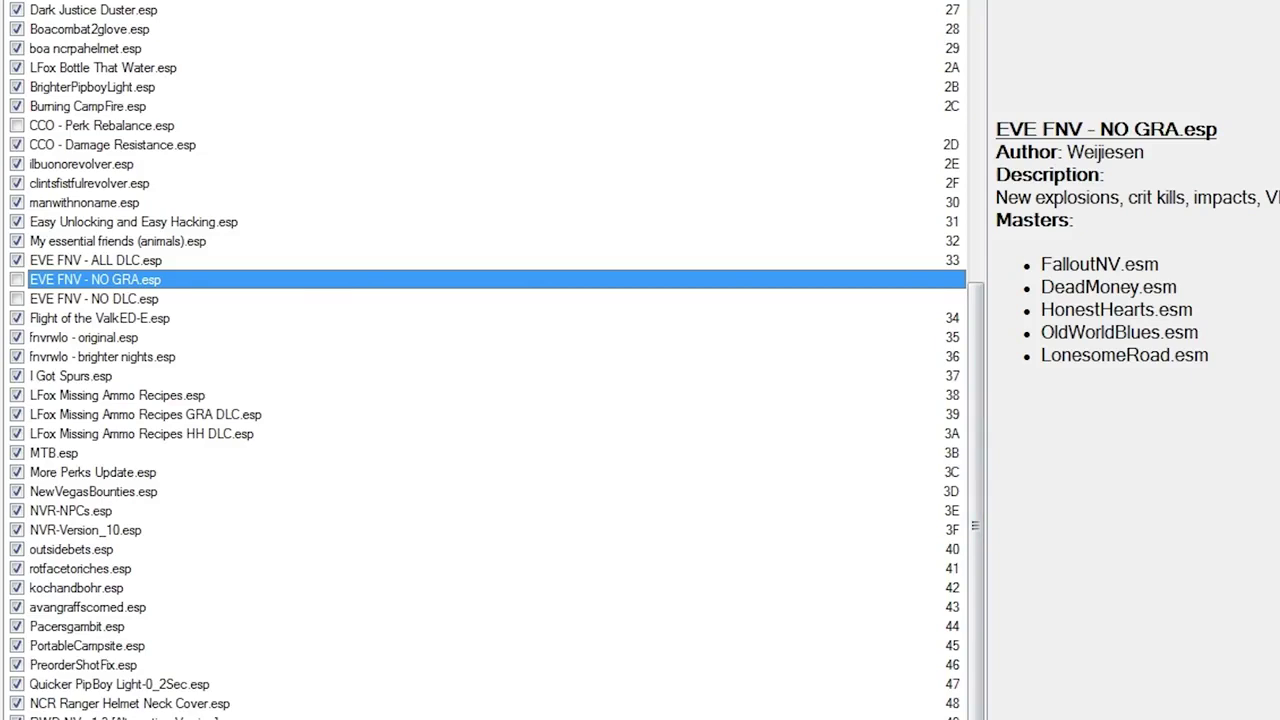
{"action": "left_click", "coordinate": [95, 260]}
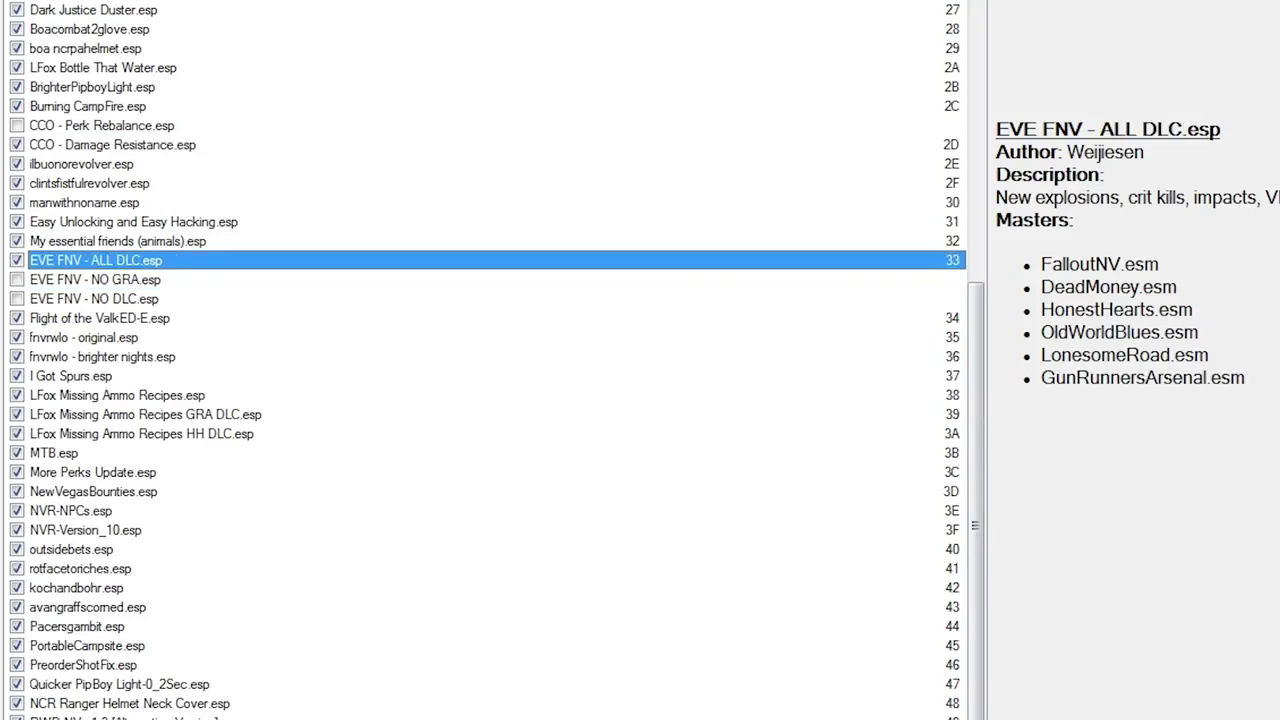
{"action": "left_click", "coordinate": [95, 280]}
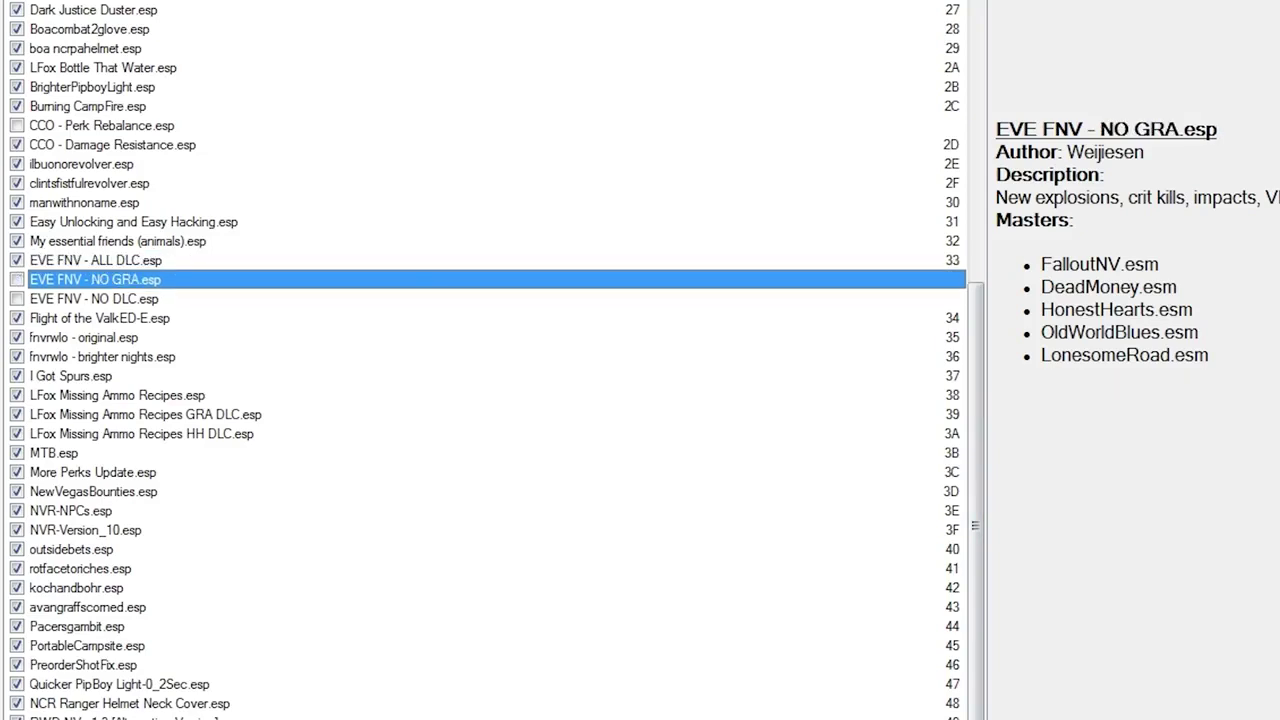
{"action": "left_click", "coordinate": [95, 299]}
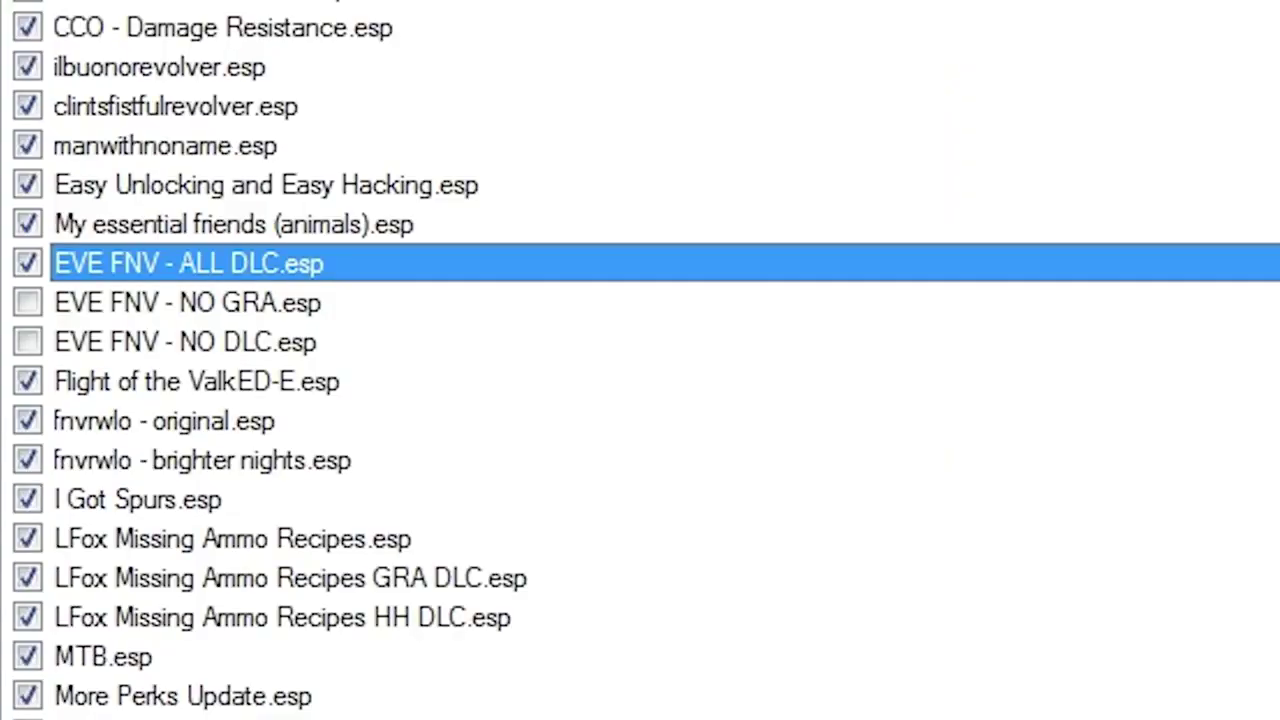
Try switching the active EVE FNV plugin between the ALL DLC, NO GRA and NO DLC versions, and restore ALL DLC
{"action": "key", "text": "space"}
{"action": "left_click", "coordinate": [28, 302]}
{"action": "left_click", "coordinate": [28, 302]}
{"action": "left_click", "coordinate": [28, 341]}
{"action": "left_click", "coordinate": [28, 341]}
{"action": "left_click", "coordinate": [28, 263]}
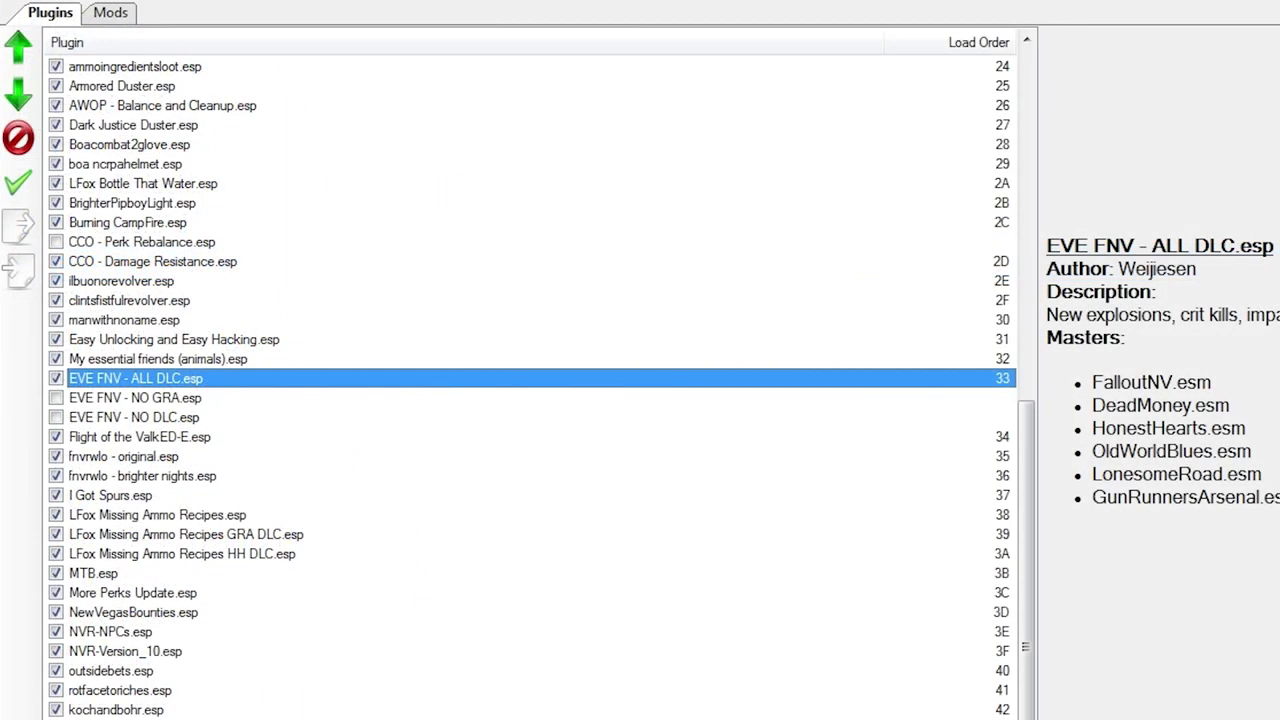
Examine the masters of Project Nevada - Cyberware Additions.esp and check its place in the load order
{"action": "scroll", "coordinate": [530, 380], "scroll_direction": "up", "scroll_amount": 12}
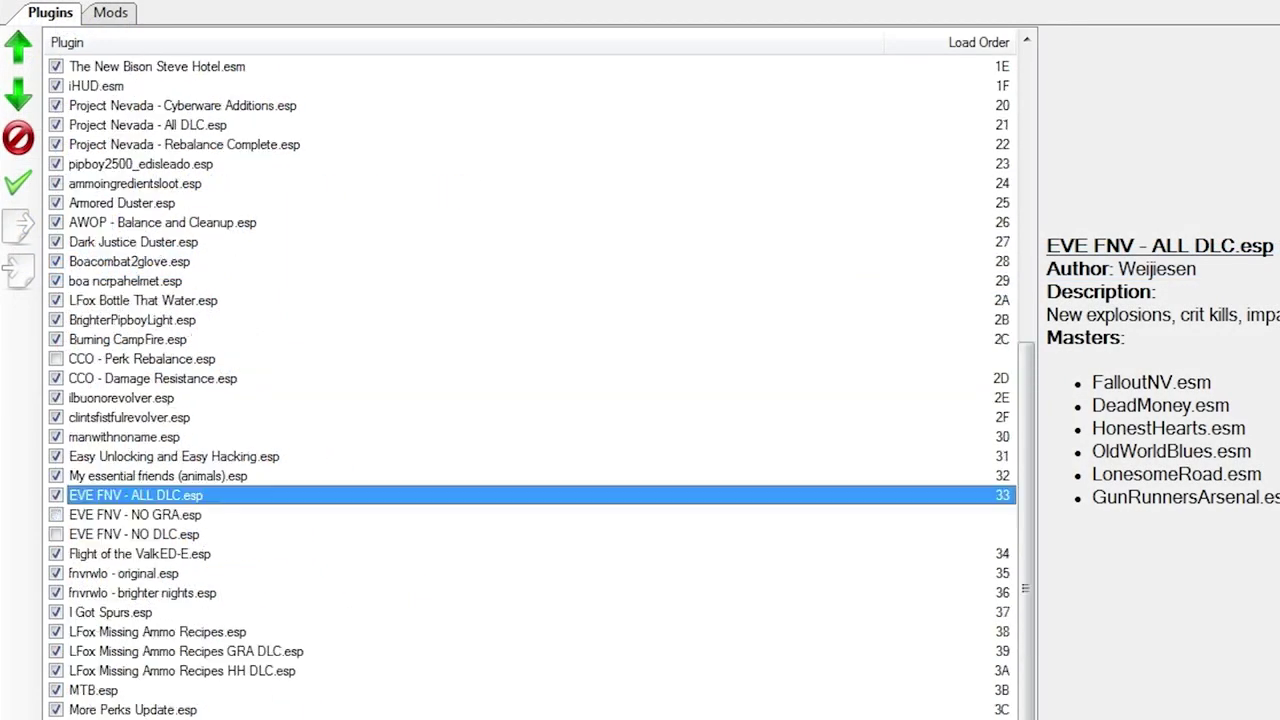
{"action": "scroll", "coordinate": [530, 380], "scroll_direction": "down", "scroll_amount": 5}
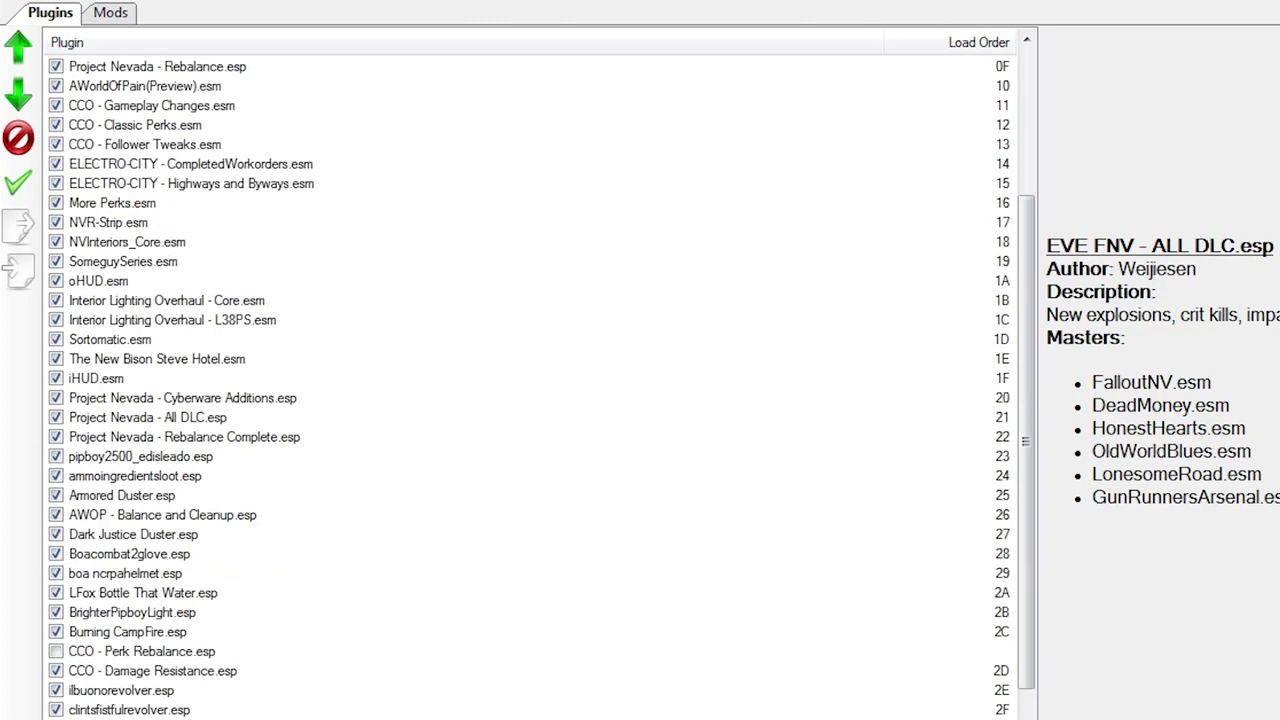
{"action": "left_click", "coordinate": [191, 184]}
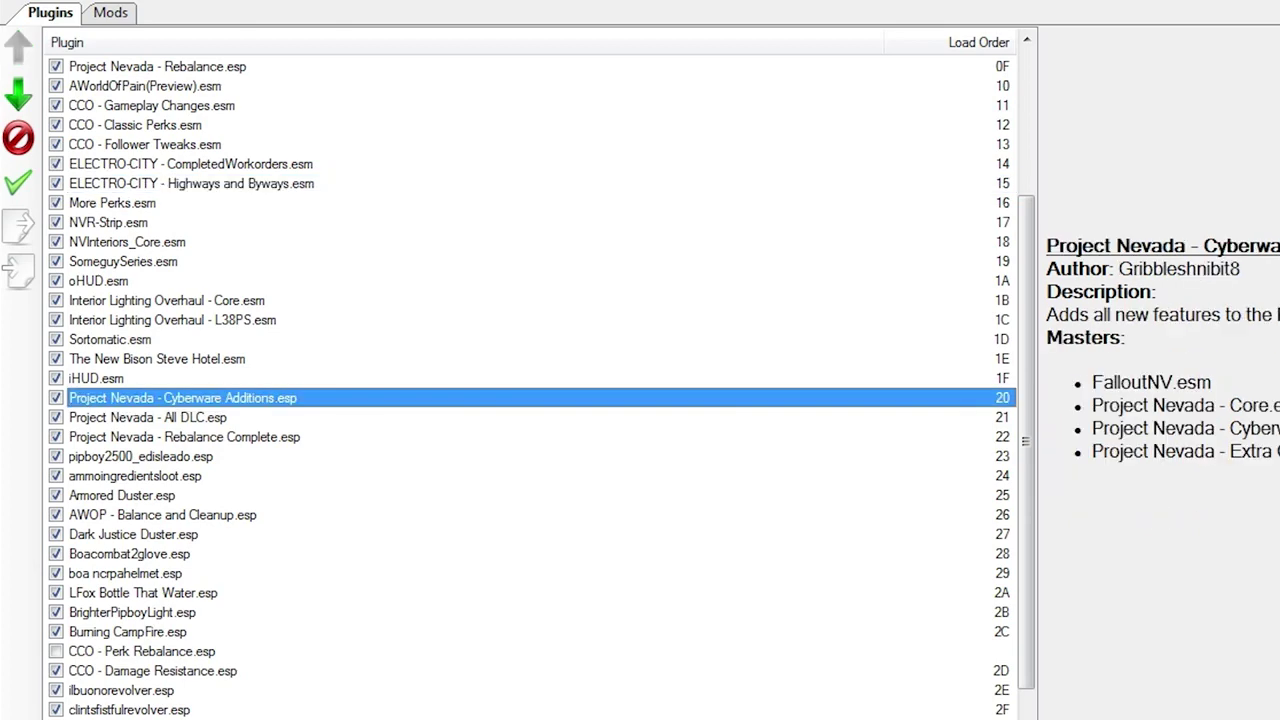
{"action": "scroll", "coordinate": [530, 380], "scroll_direction": "up", "scroll_amount": 5}
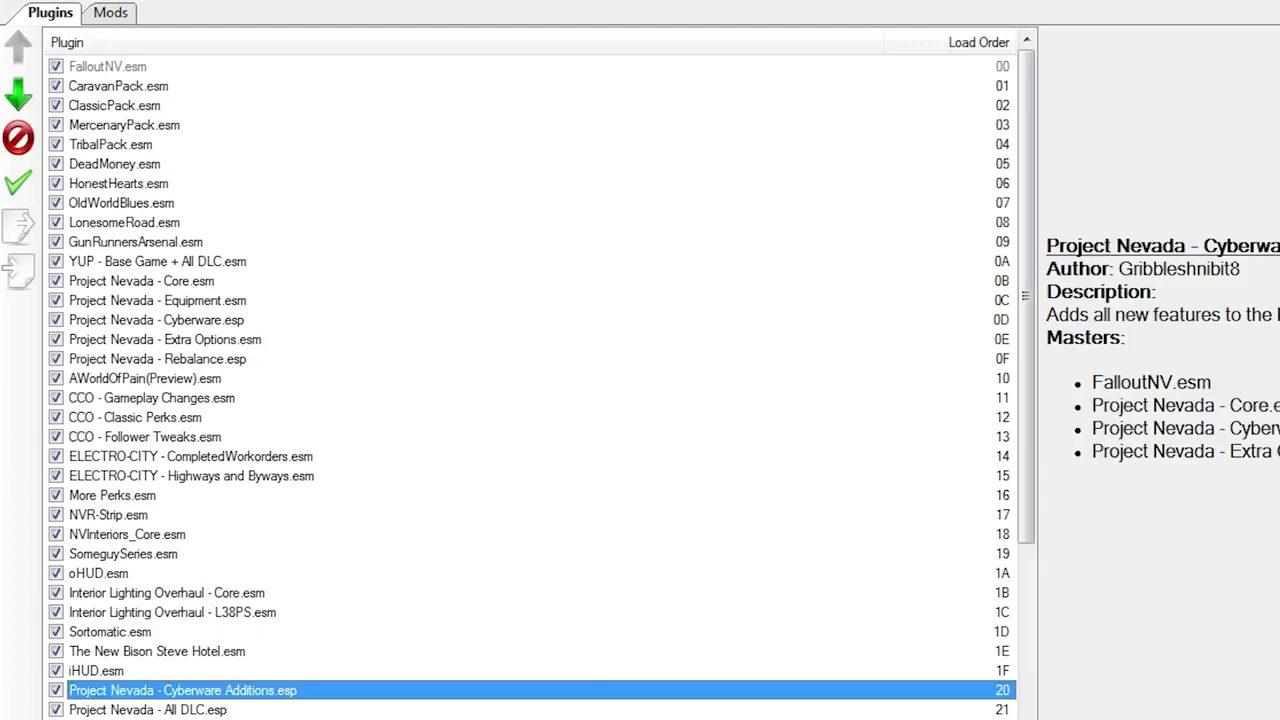
Examine the details and masters of CaravanPack.esm, Project Nevada - Cyberware.esp and Project Nevada - Rebalance.esp
{"action": "left_click", "coordinate": [118, 86]}
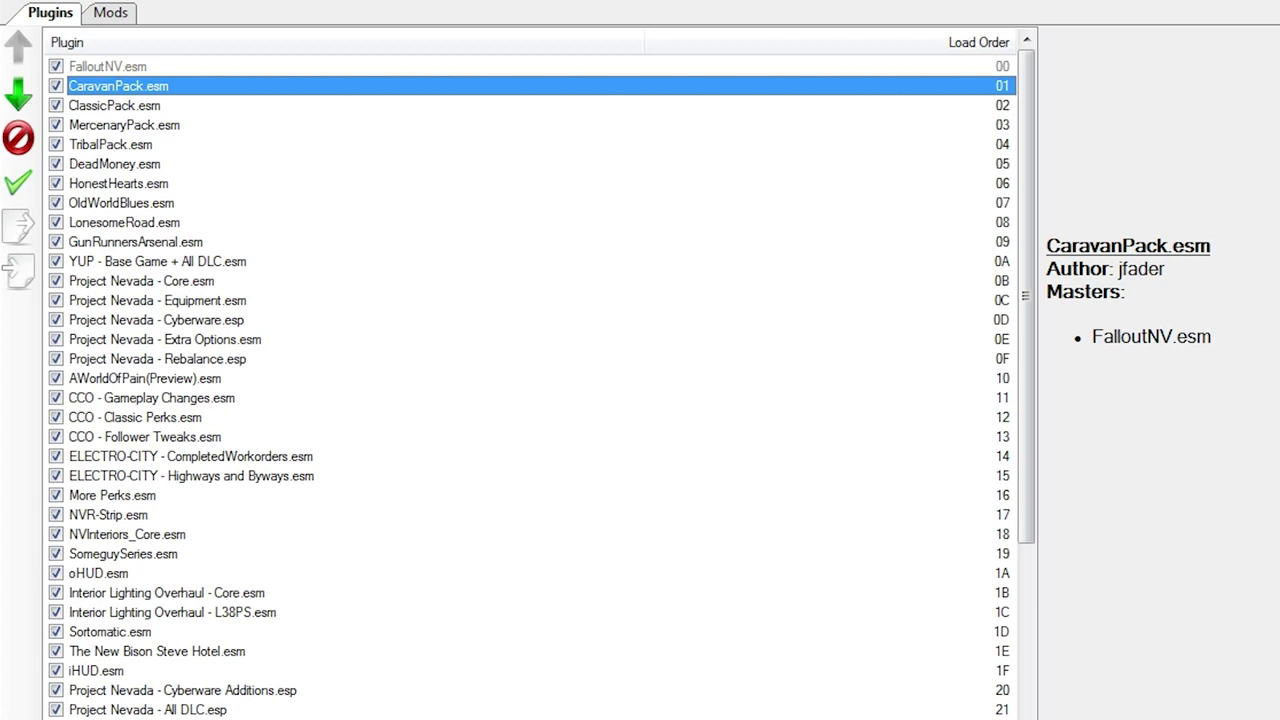
{"action": "left_click", "coordinate": [156, 320]}
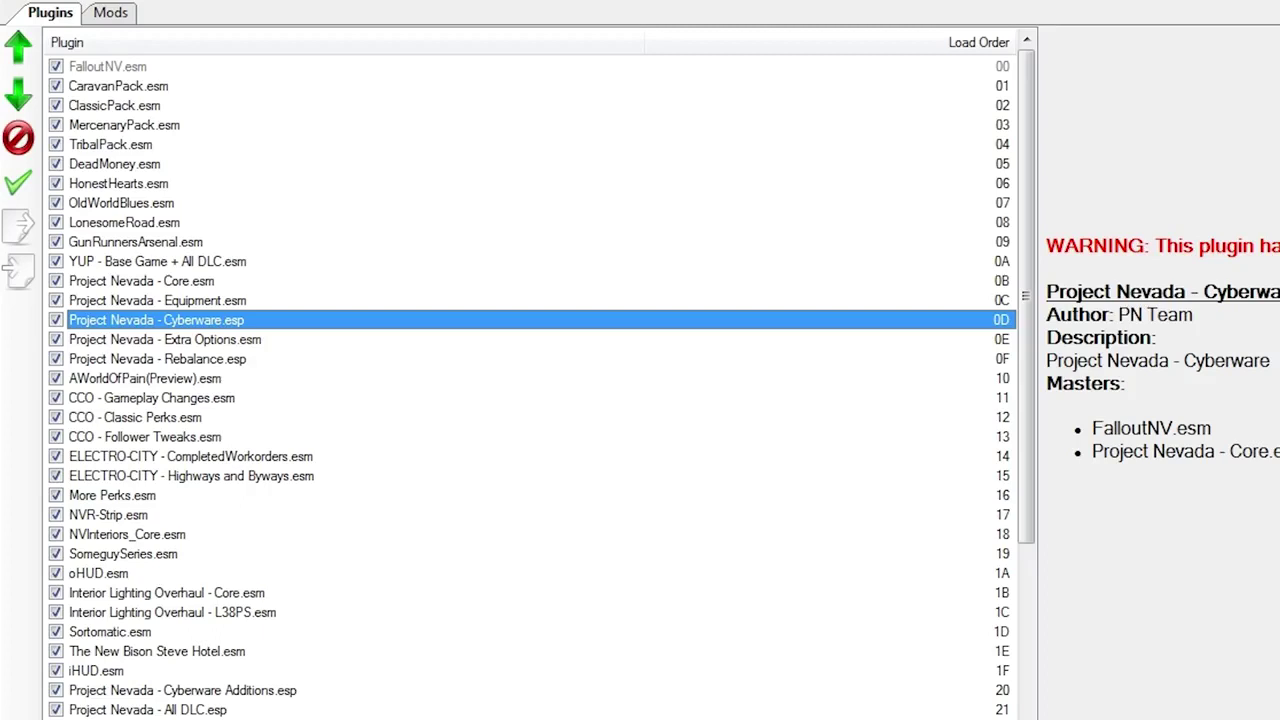
{"action": "left_click", "coordinate": [158, 359]}
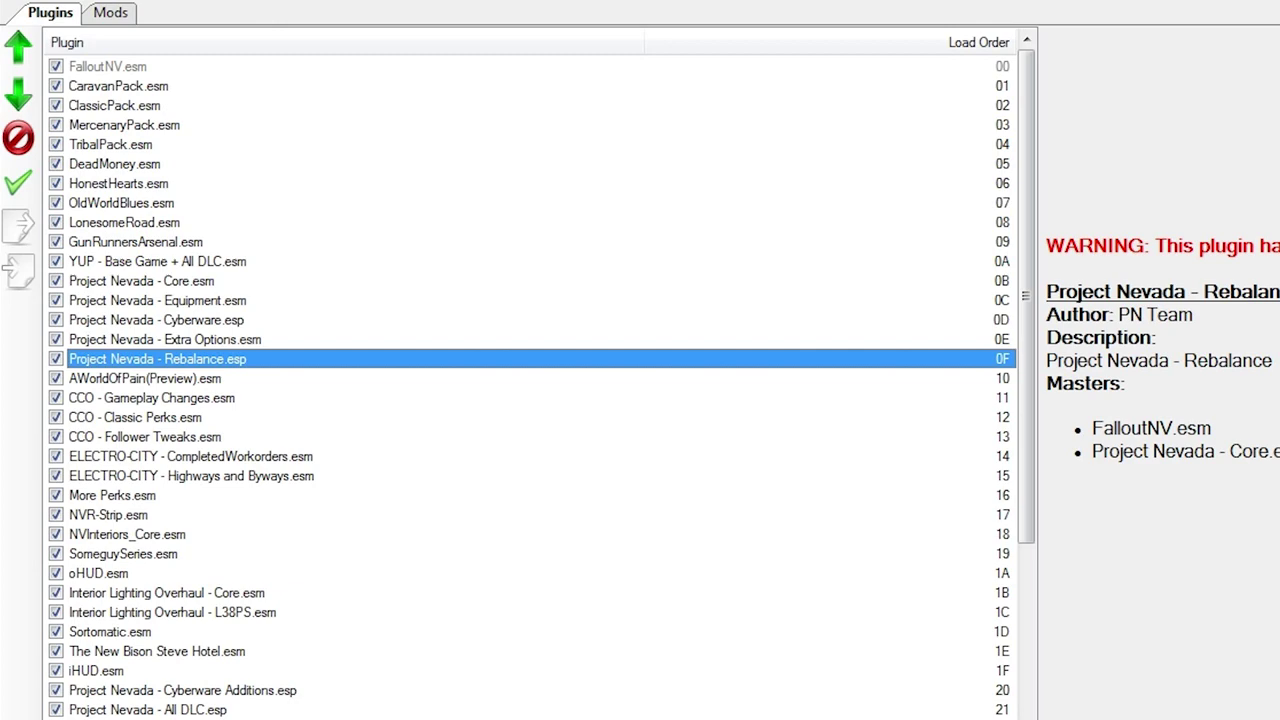
Review the whole plugin load order from the first master file to the last plugin
{"action": "scroll", "coordinate": [530, 380], "scroll_direction": "down", "scroll_amount": 18}
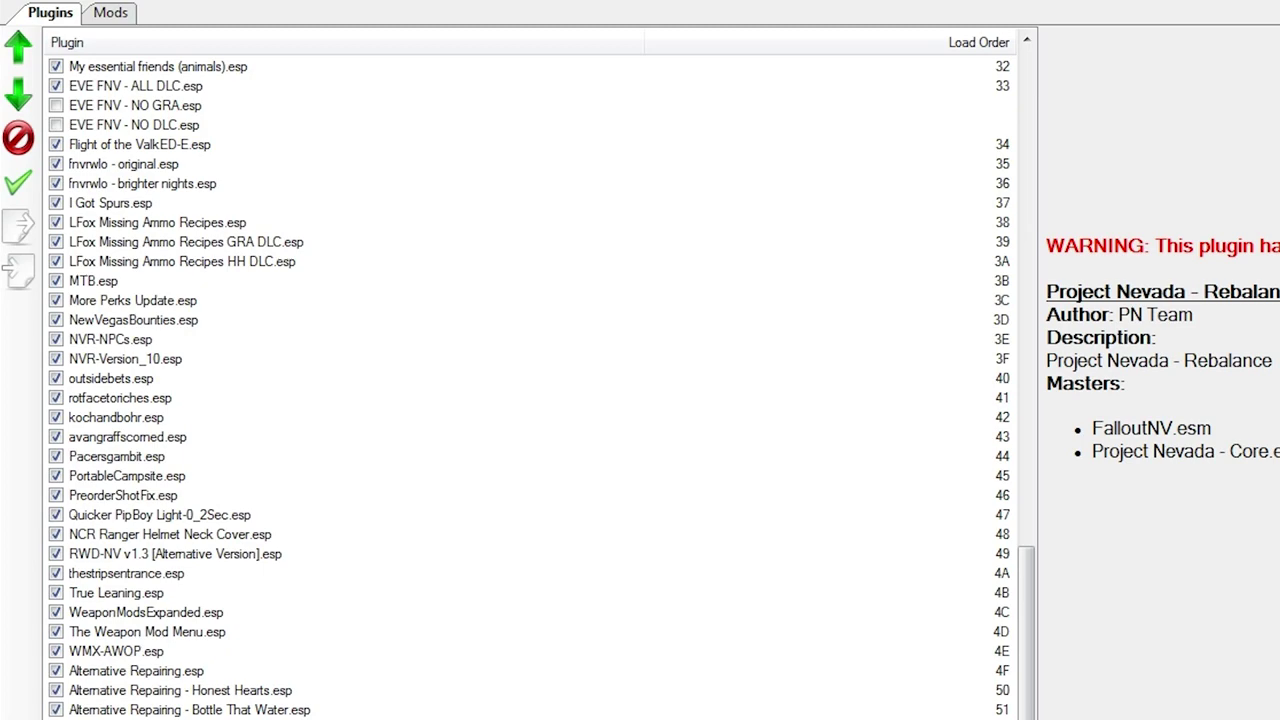
{"action": "left_click_drag", "start_coordinate": [1026, 650], "coordinate": [1026, 152]}
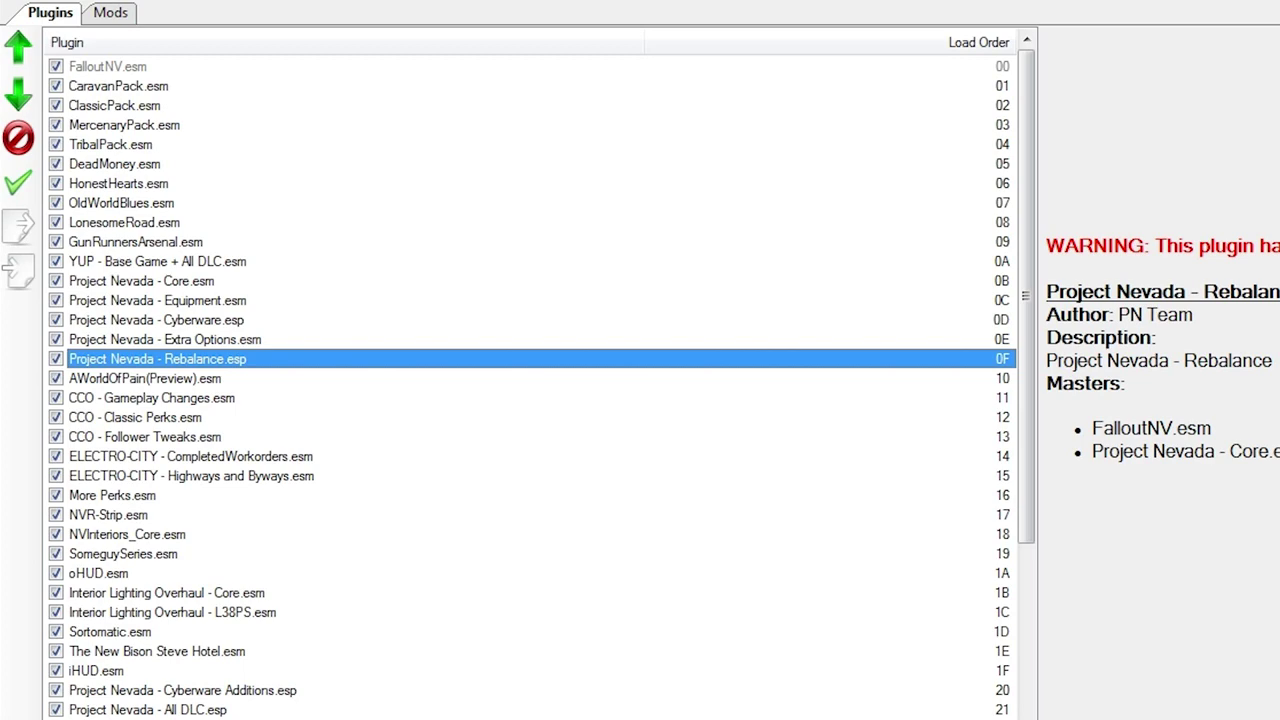
{"action": "left_click_drag", "start_coordinate": [1026, 215], "coordinate": [1026, 711]}
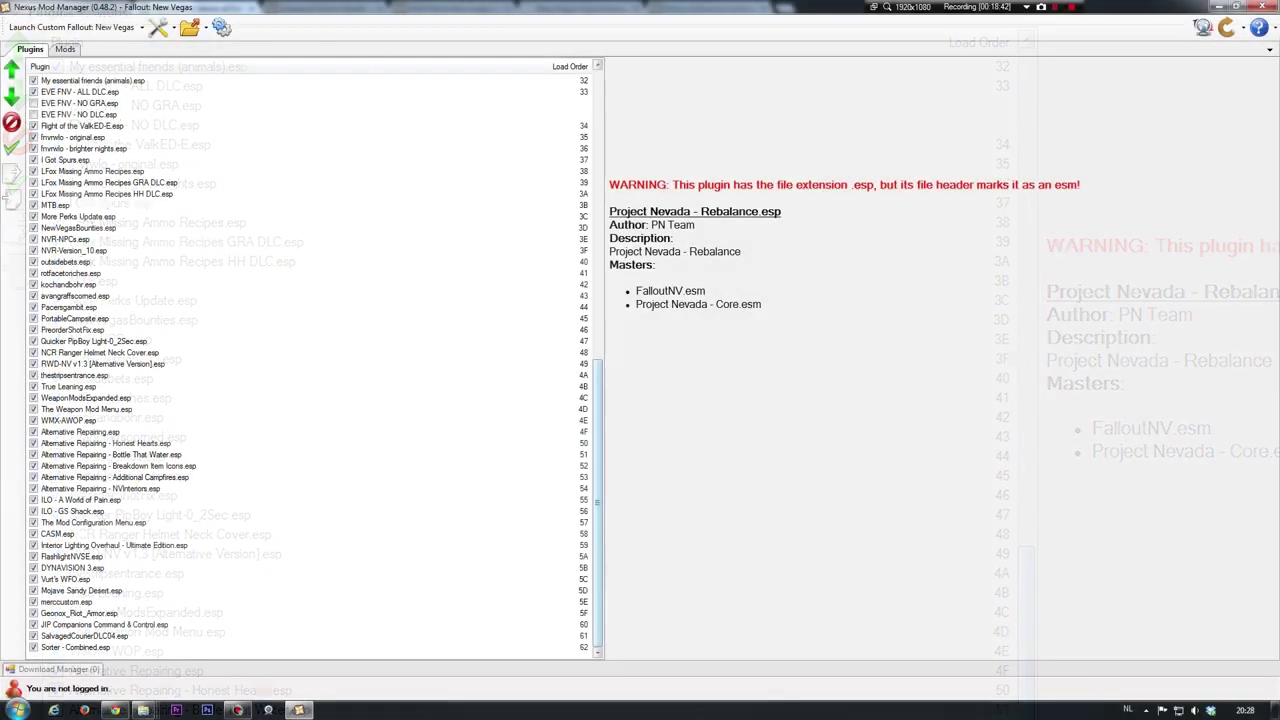
{"action": "left_click_drag", "start_coordinate": [598, 504], "coordinate": [598, 213]}
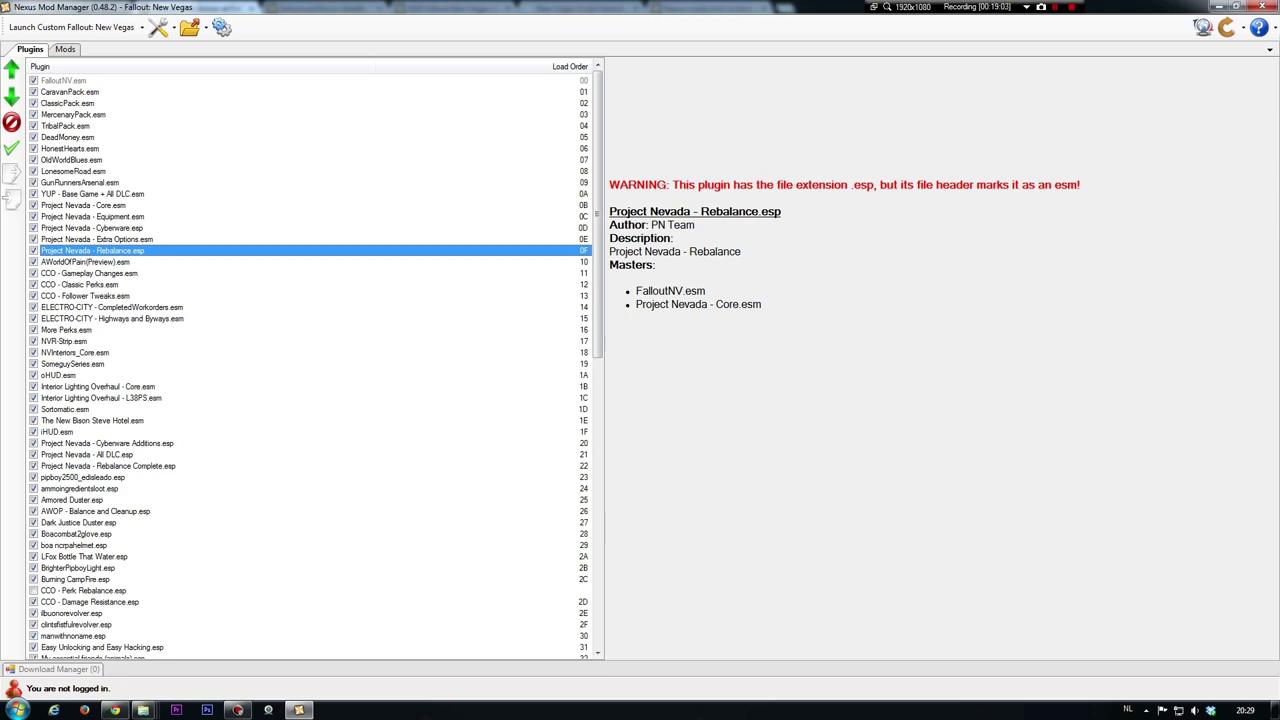
Show the installed mods, and look through the mod manager's mod, download and Fallout: New Vegas settings without changing them
{"action": "left_click", "coordinate": [65, 49]}
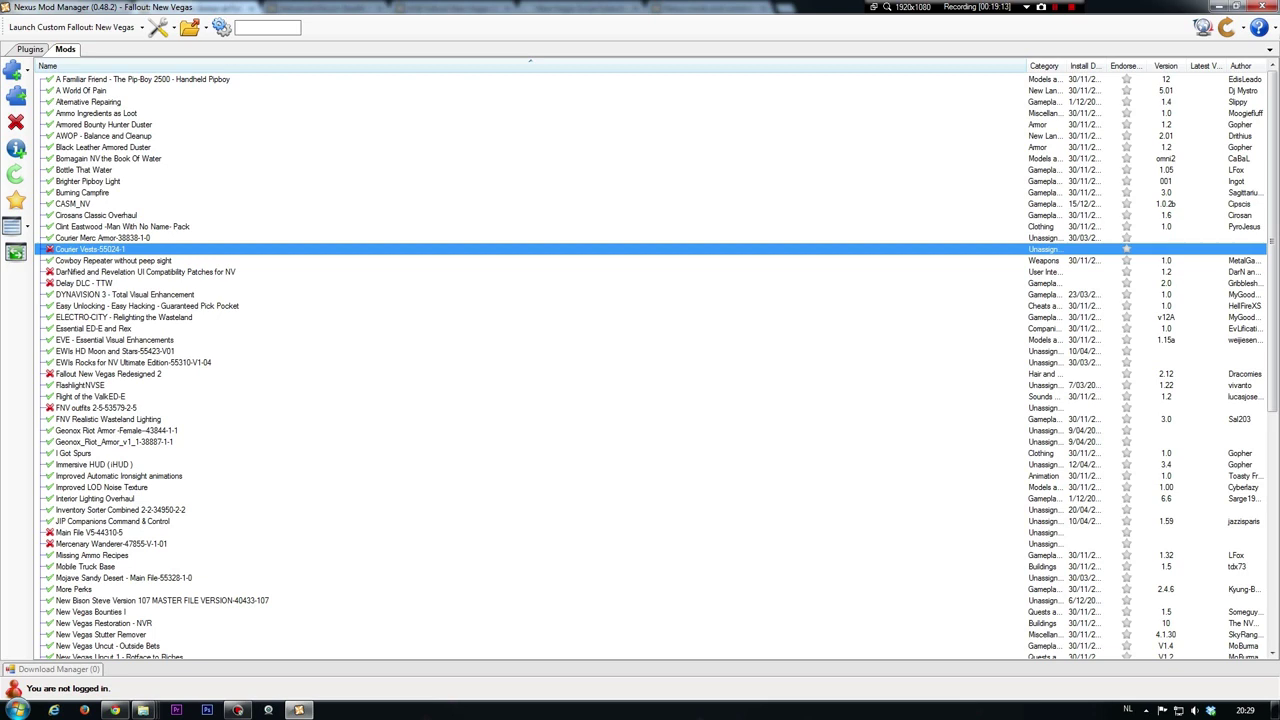
{"action": "left_click", "coordinate": [221, 27]}
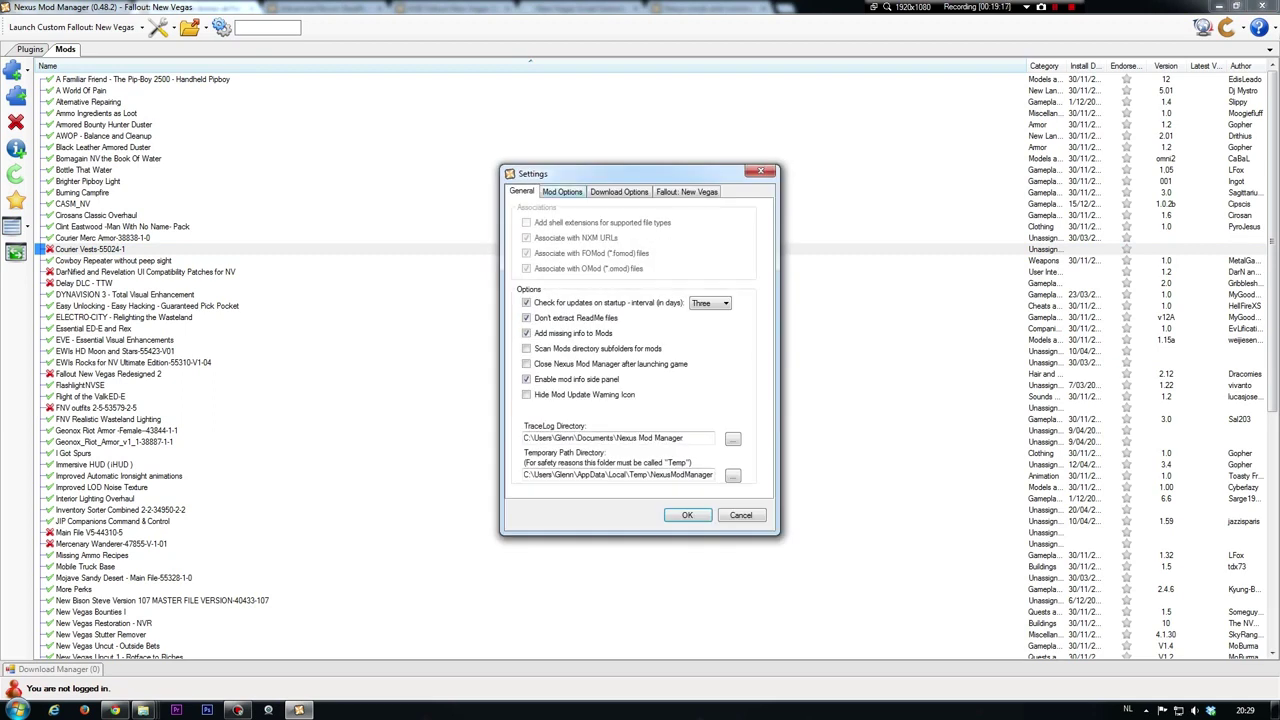
{"action": "left_click", "coordinate": [562, 192]}
{"action": "left_click", "coordinate": [619, 192]}
{"action": "left_click", "coordinate": [687, 192]}
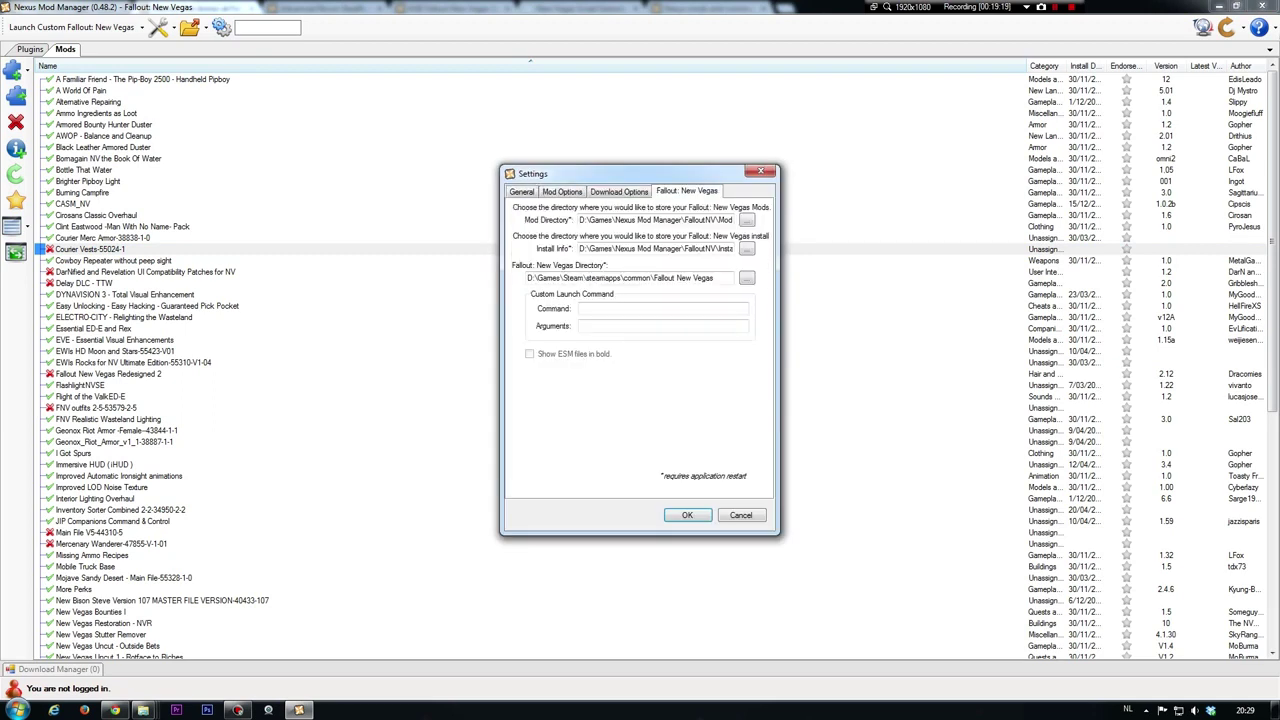
{"action": "left_click", "coordinate": [760, 172]}
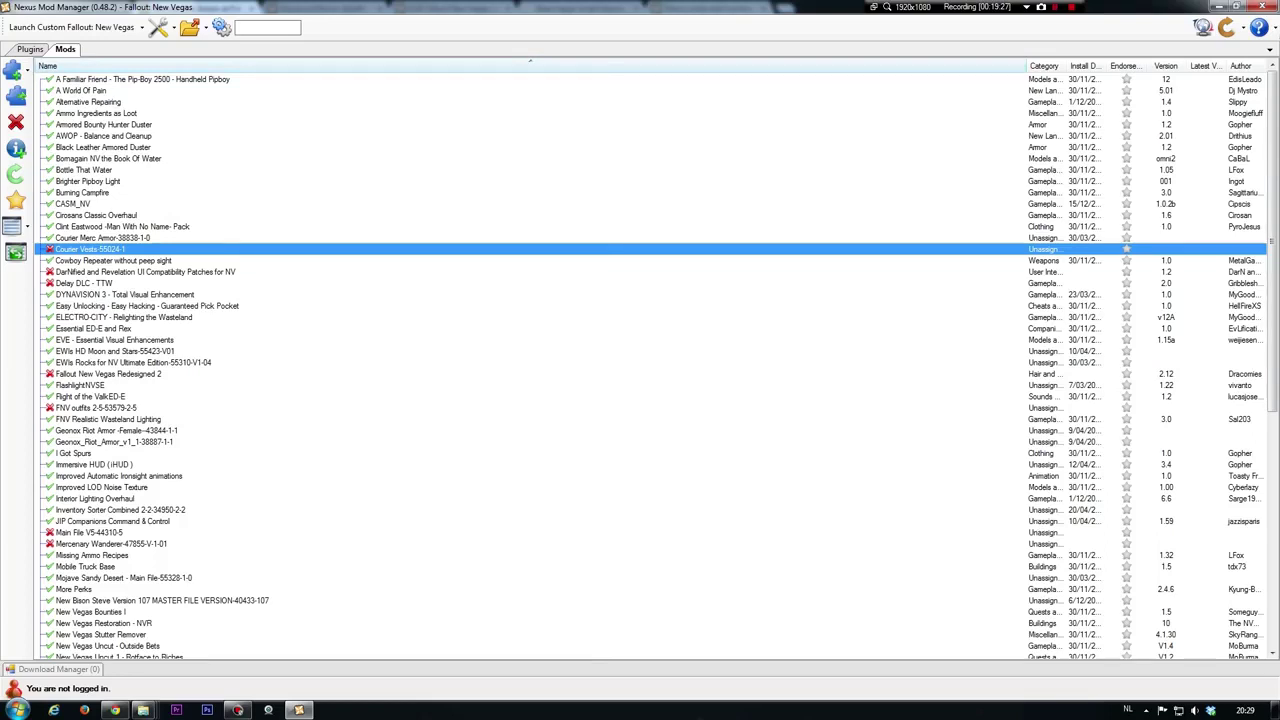
Look over the plugin load order once more and return to the list of installed mods
{"action": "key", "text": "ctrl+Tab"}
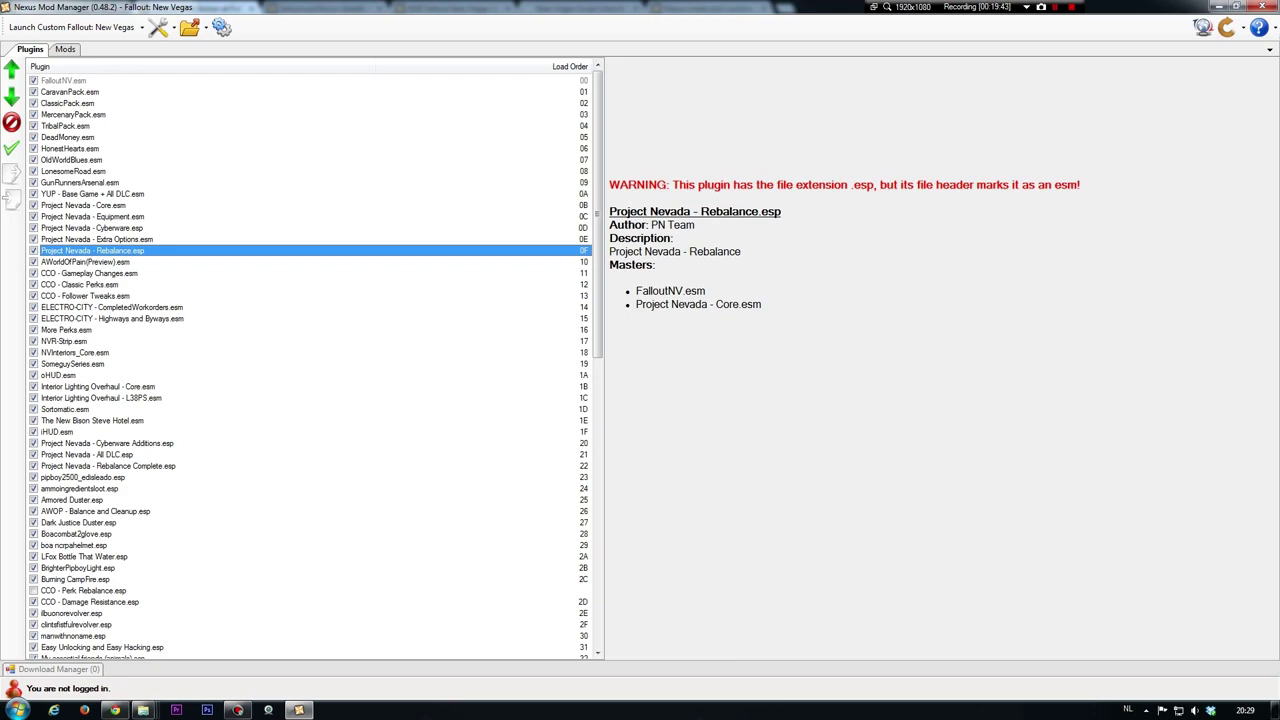
{"action": "scroll", "coordinate": [315, 368], "scroll_direction": "down", "scroll_amount": 13}
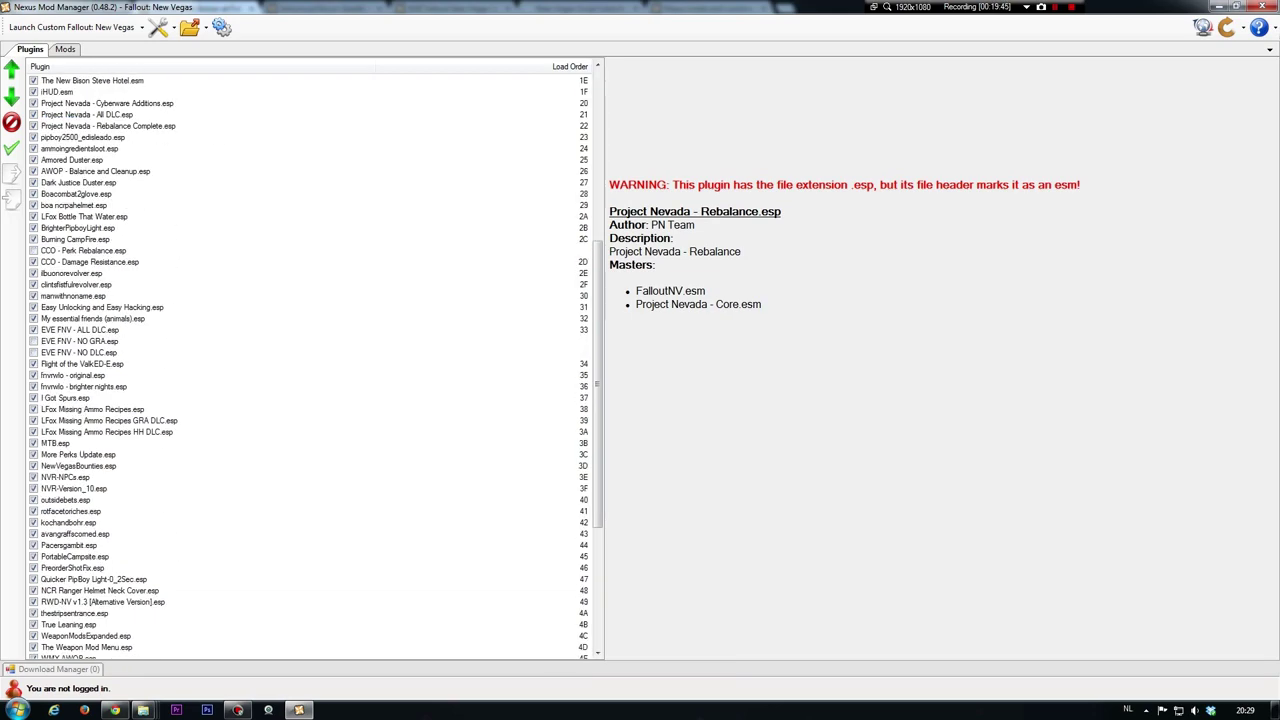
{"action": "scroll", "coordinate": [315, 368], "scroll_direction": "up", "scroll_amount": 13}
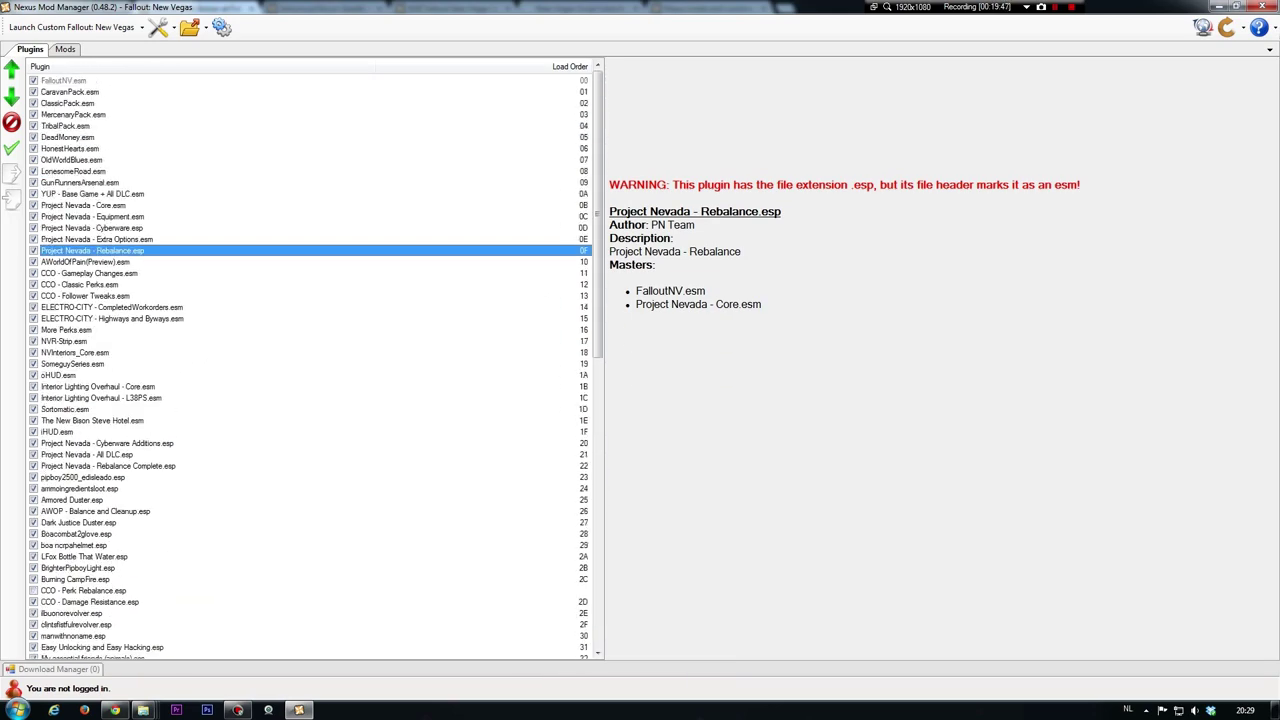
{"action": "left_click", "coordinate": [65, 49]}
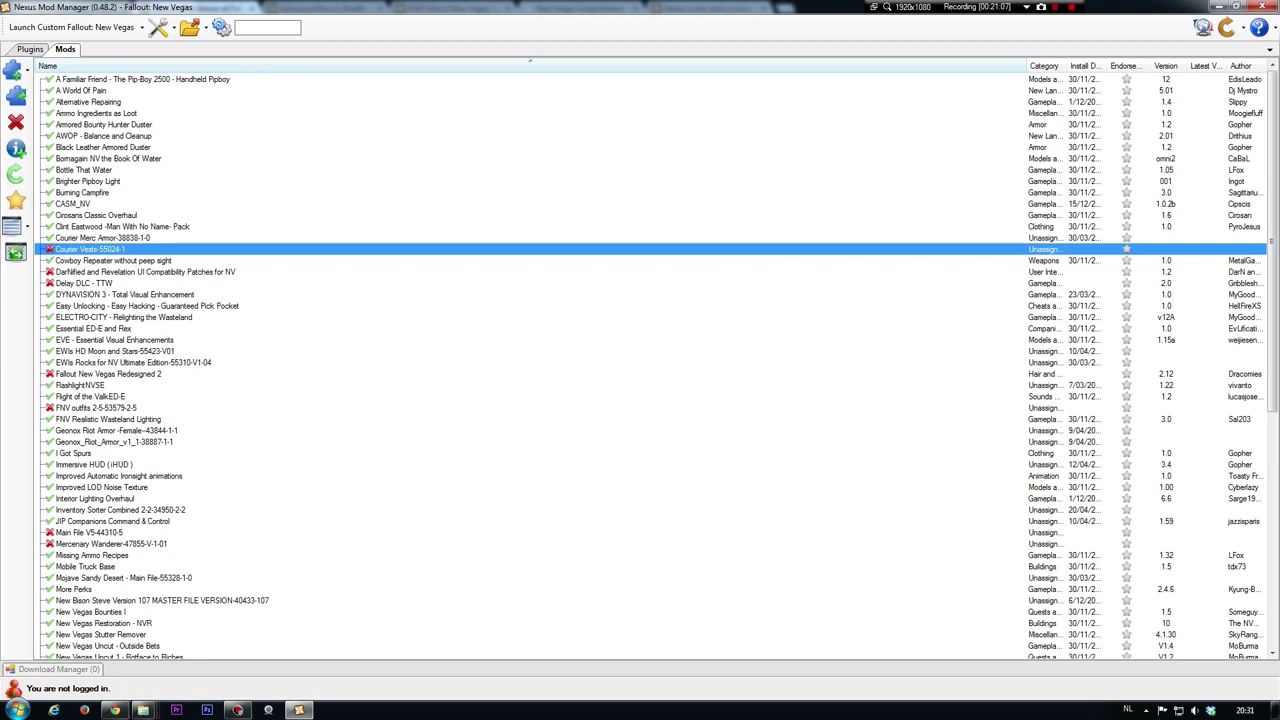
{"action": "scroll", "coordinate": [659, 368], "scroll_direction": "down", "scroll_amount": 12}
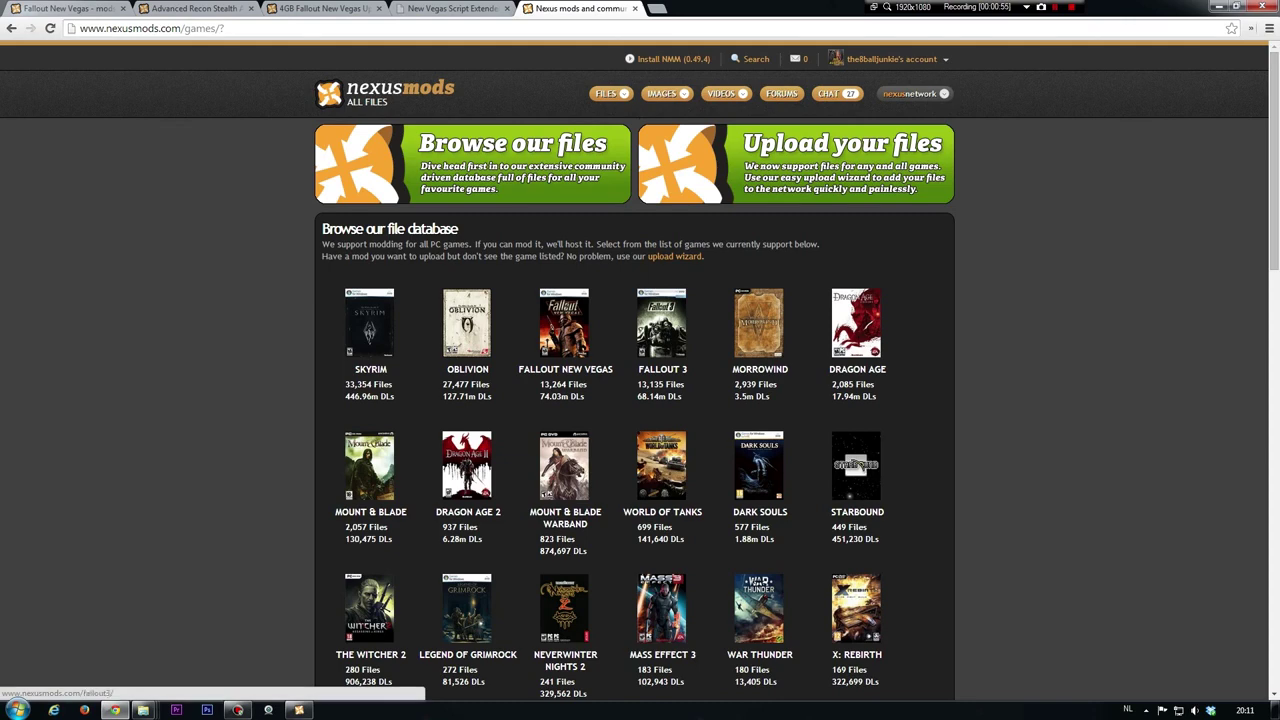
Look through the supported games in the Nexus Mods file database in the browser
{"action": "scroll", "coordinate": [640, 370], "scroll_direction": "down", "scroll_amount": 3}
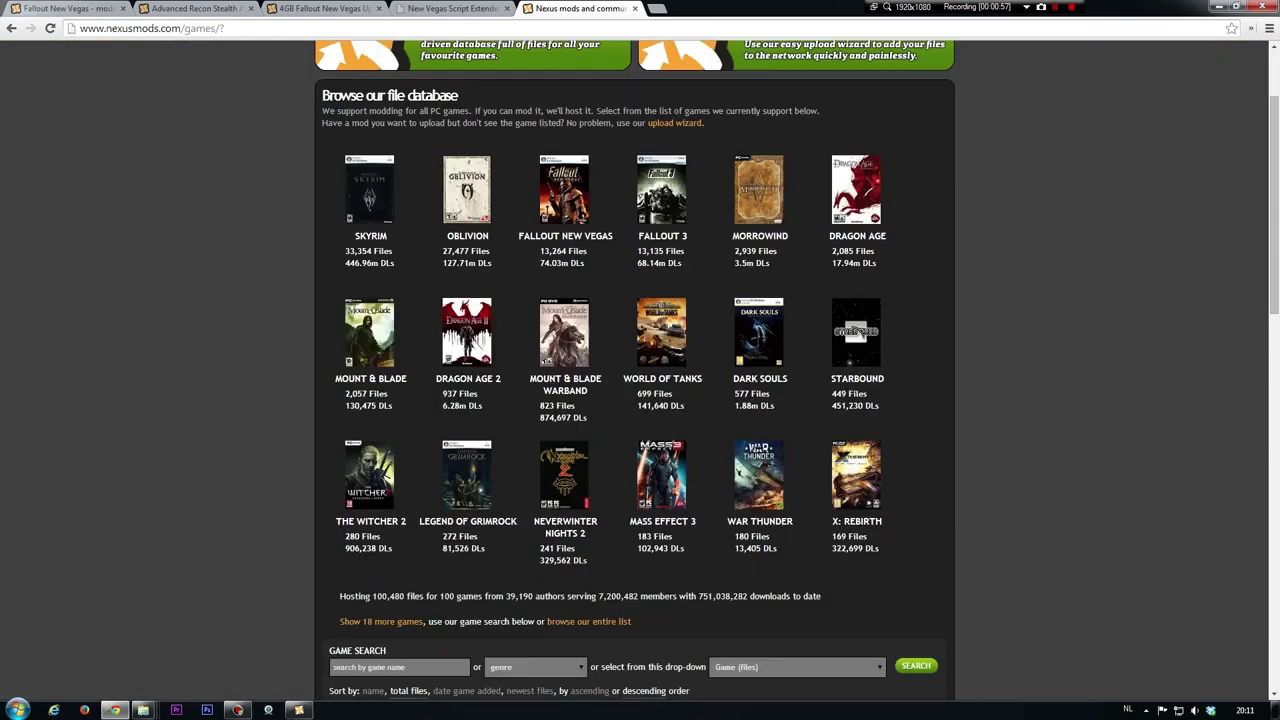
{"action": "scroll", "coordinate": [640, 370], "scroll_direction": "up", "scroll_amount": 2}
{"action": "scroll", "coordinate": [640, 370], "scroll_direction": "up", "scroll_amount": 1}
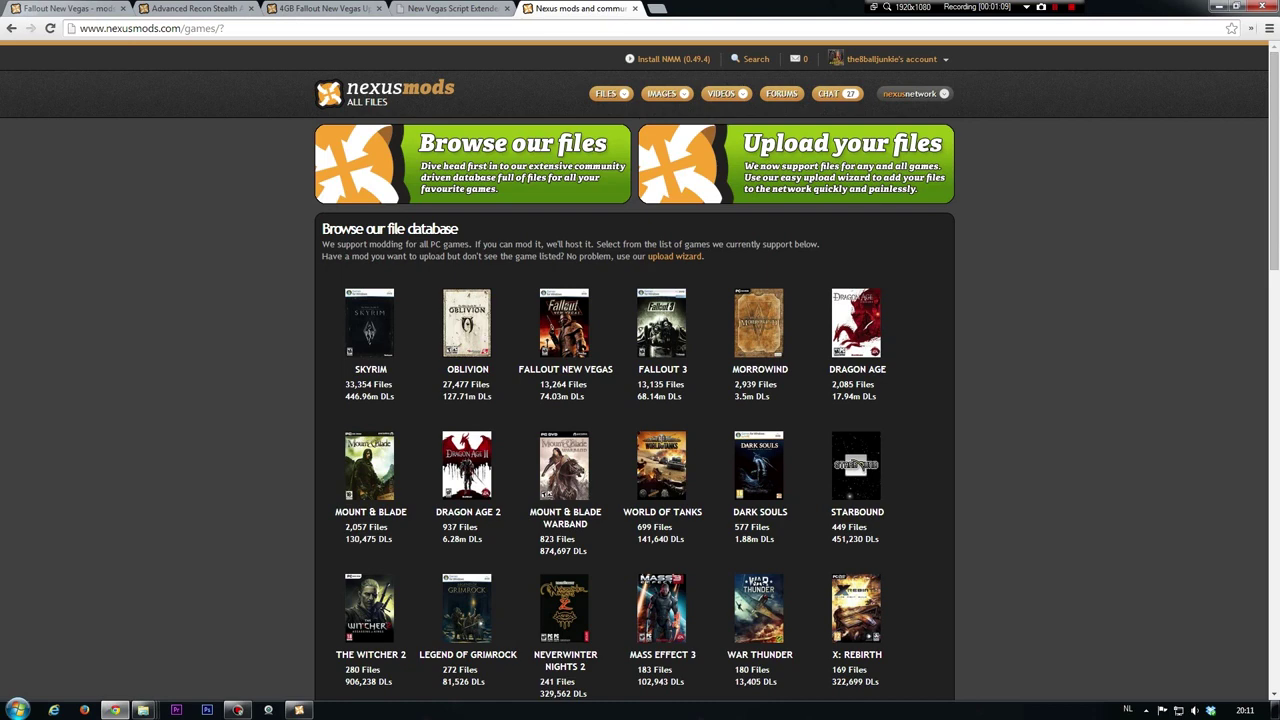
View the Nexus Mod Manager download page through the site's Install NMM (0.49.4) link
{"action": "mouse_move", "coordinate": [912, 93]}
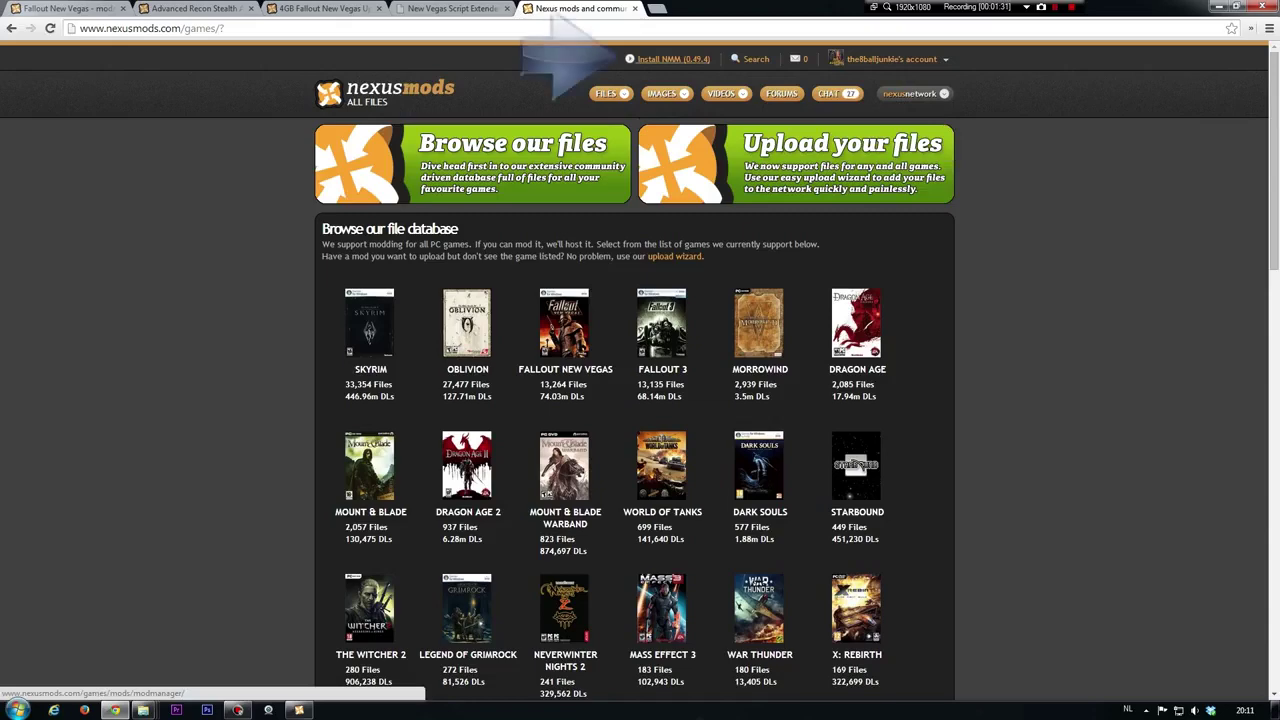
{"action": "left_click", "coordinate": [668, 59]}
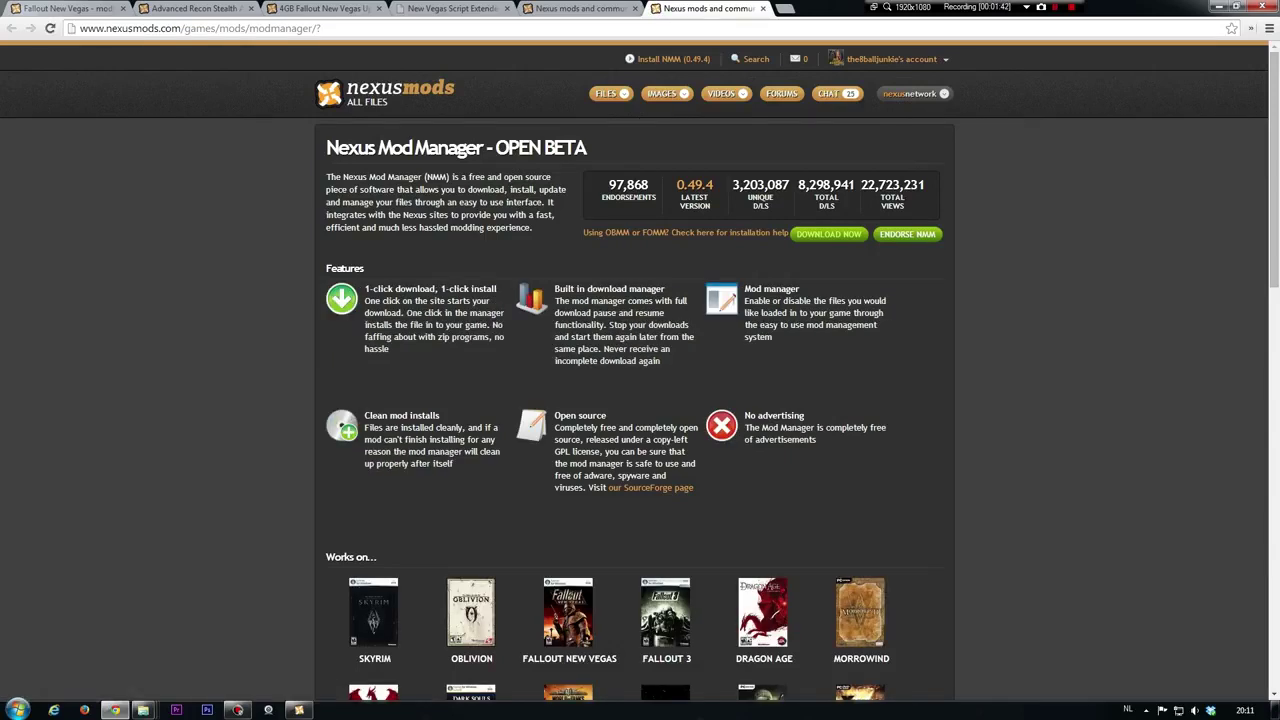
{"action": "mouse_move", "coordinate": [665, 93]}
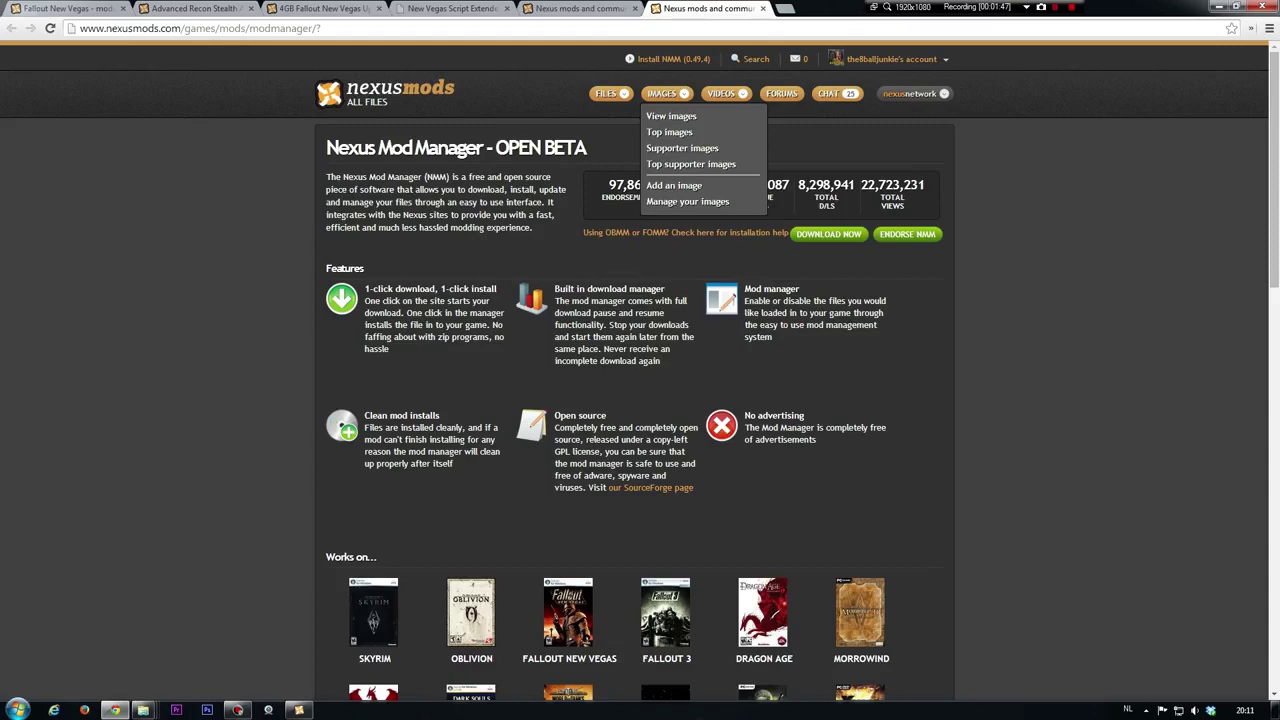
{"action": "key", "text": "ctrl+w"}
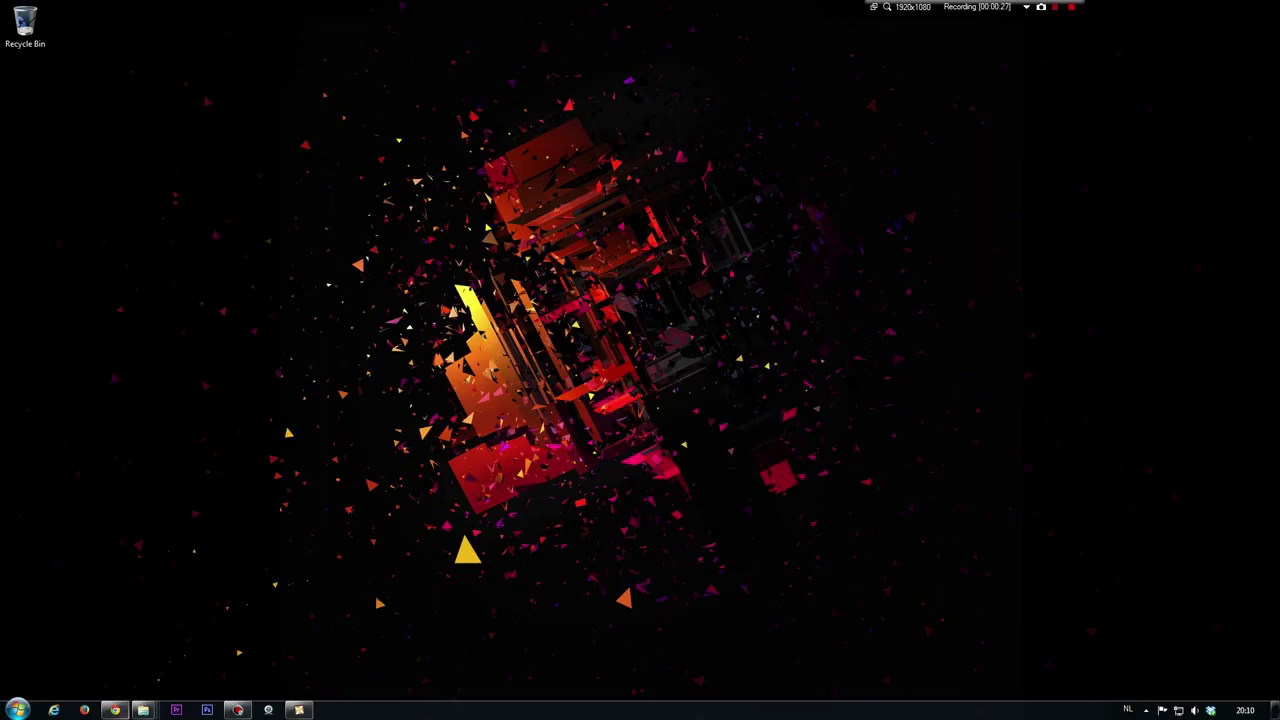
Switch to Chrome and load nexusmods.com in a new tab
{"action": "left_click", "coordinate": [115, 710]}
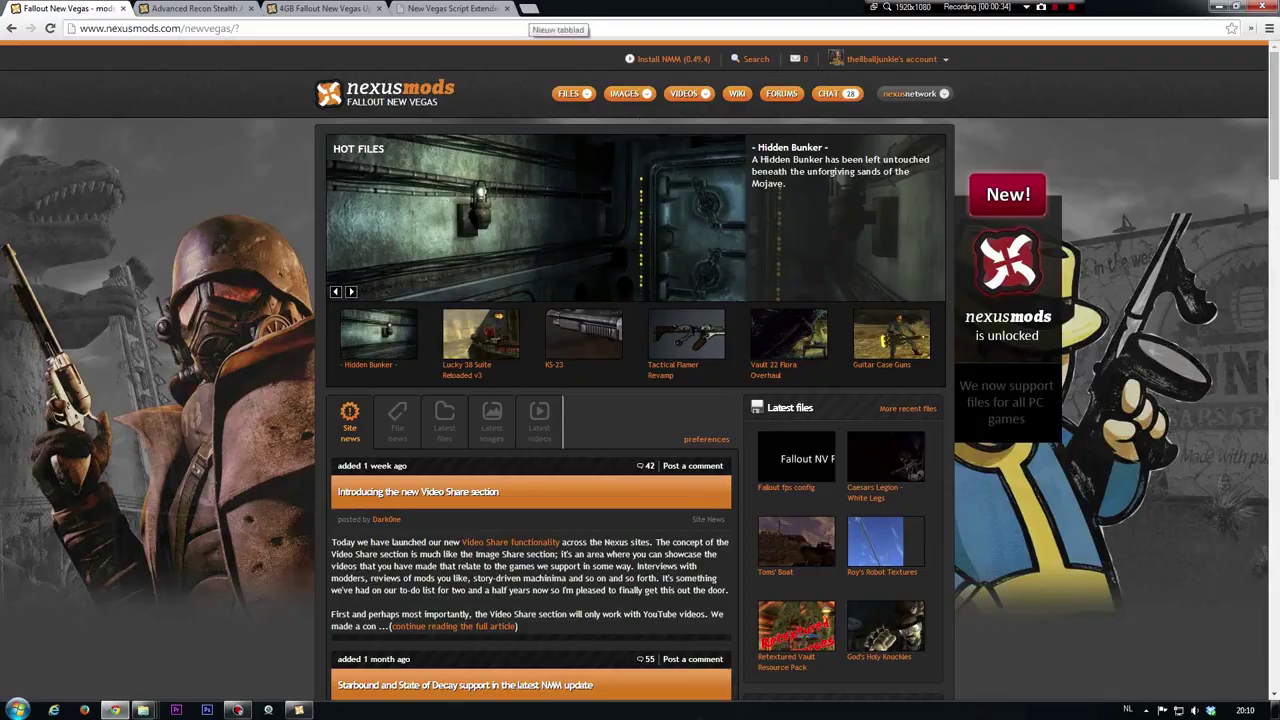
{"action": "left_click", "coordinate": [529, 8]}
{"action": "type", "text": "nexusmods.com"}
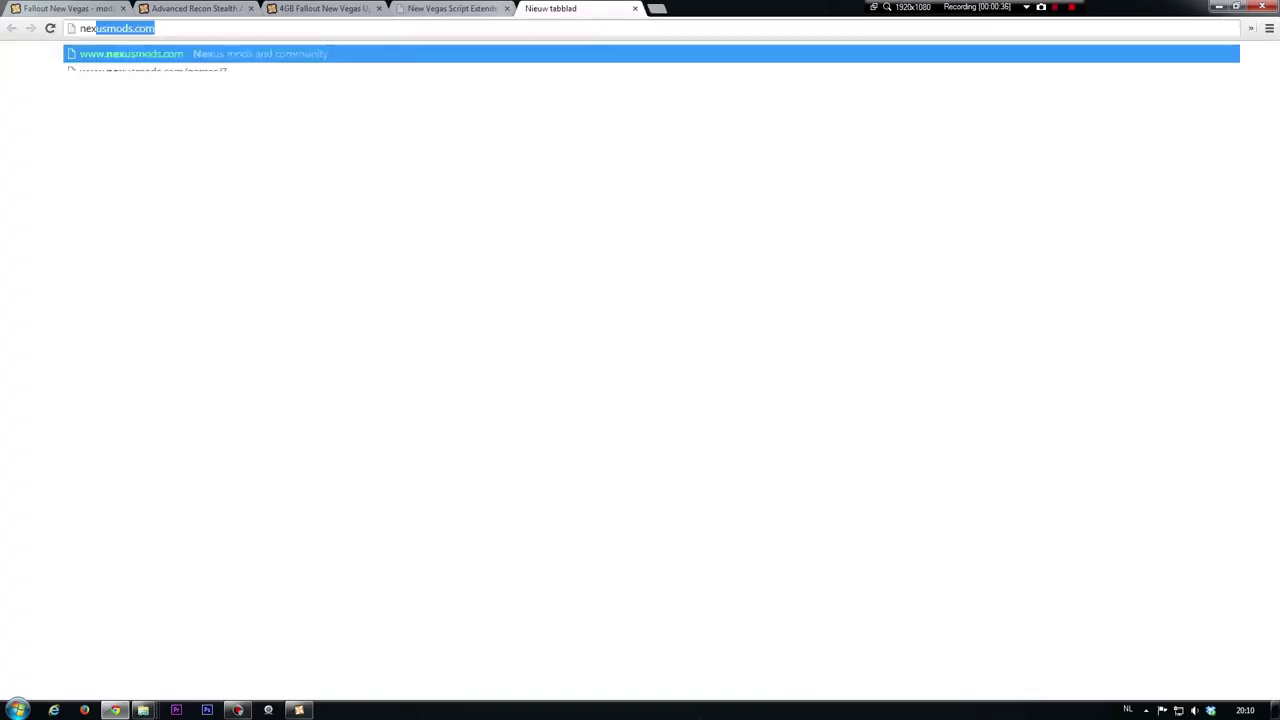
{"action": "key", "text": "Return"}
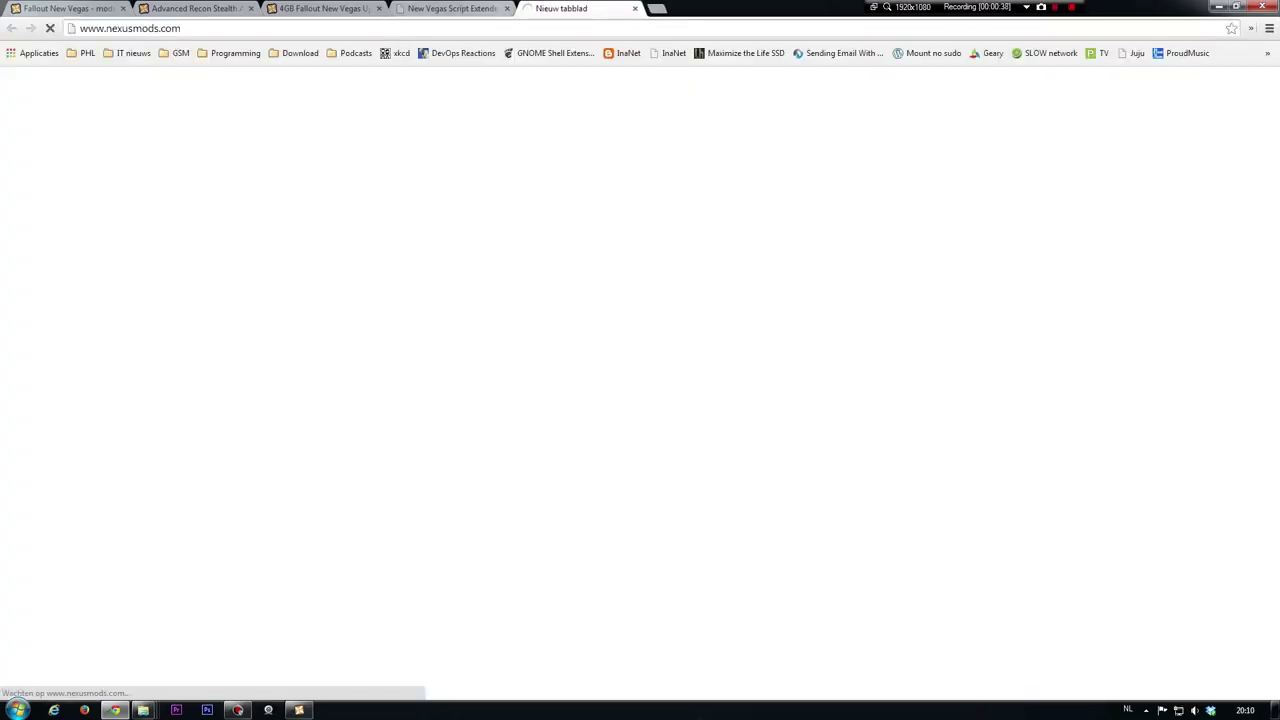